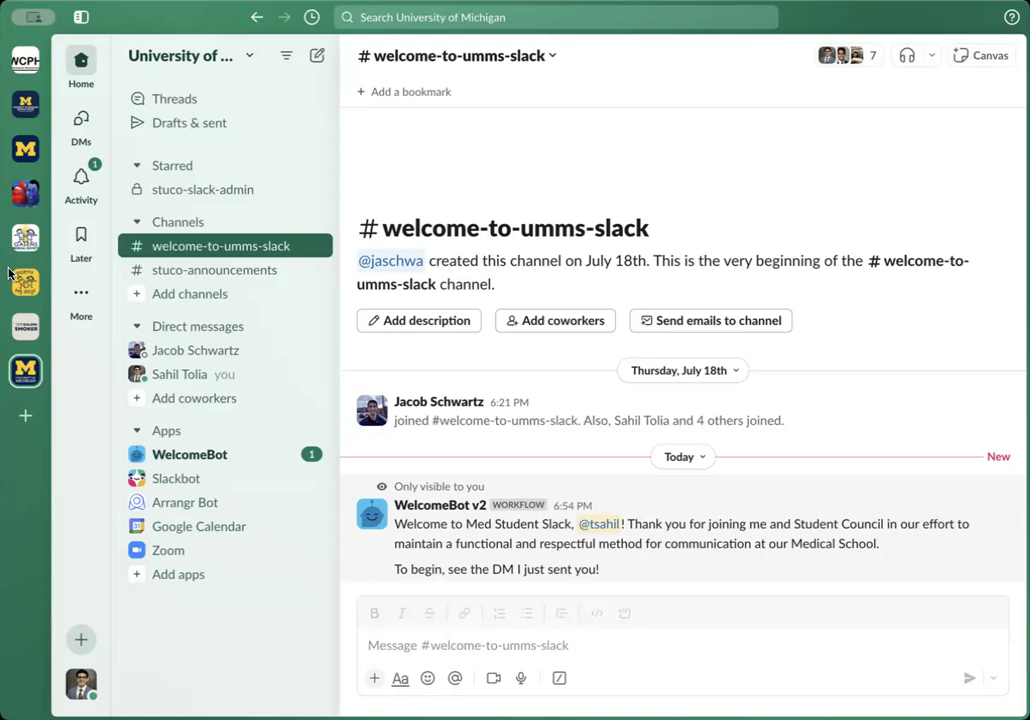
Open your own profile and look through its contact information and About me fields.
left_click(52, 374)
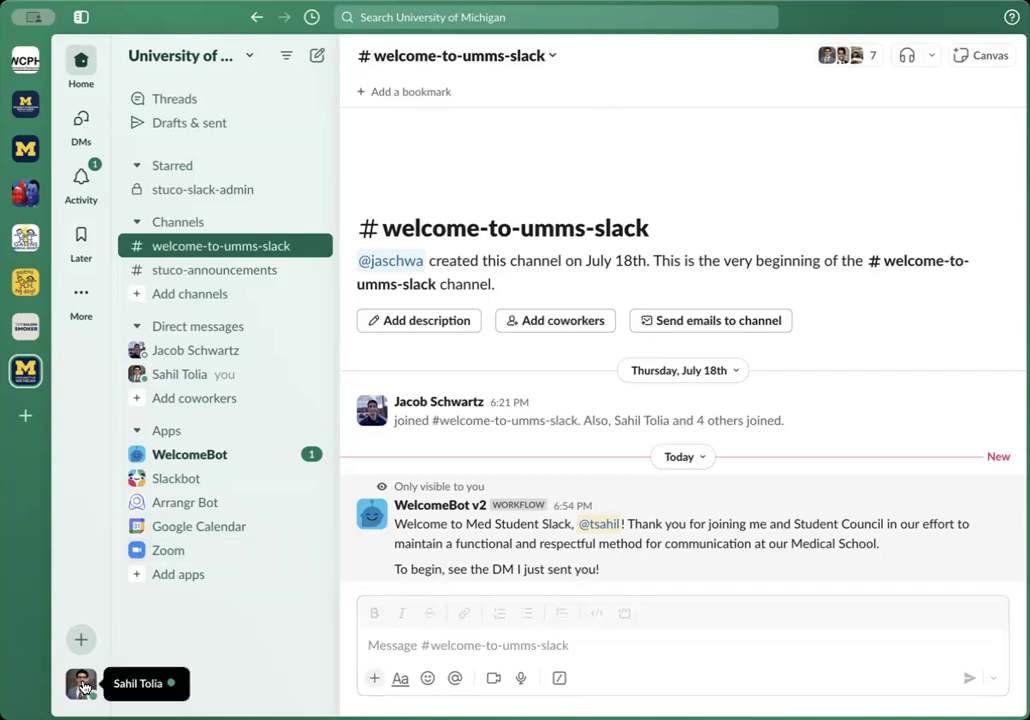
left_click(82, 684)
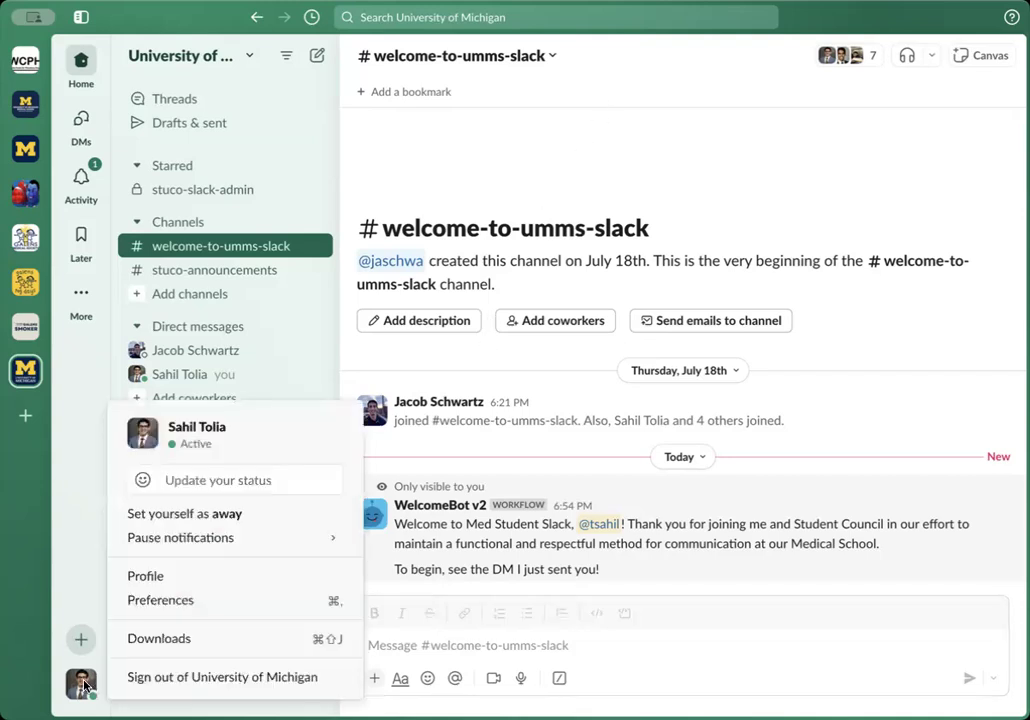
left_click(154, 578)
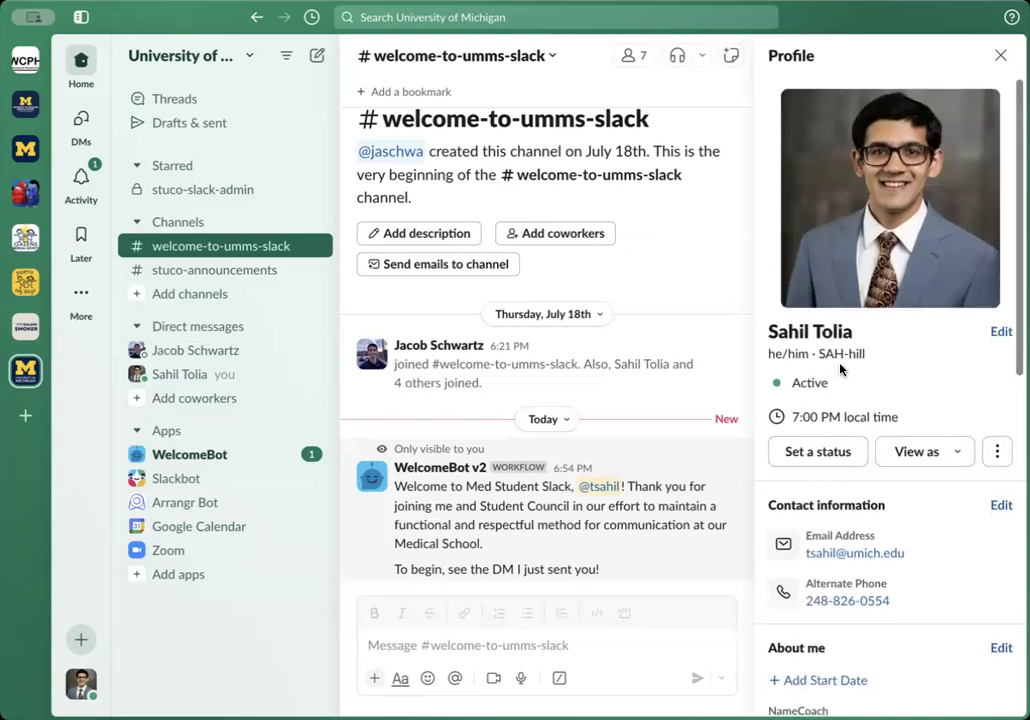
scroll(840, 369, "down", 3)
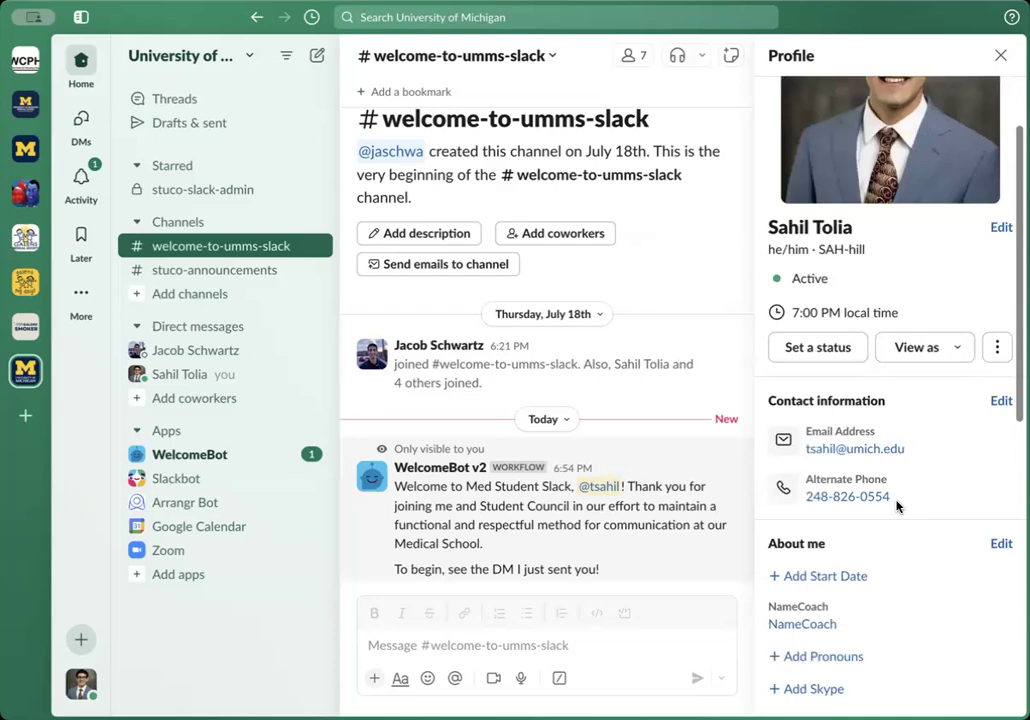
scroll(897, 507, "down", 5)
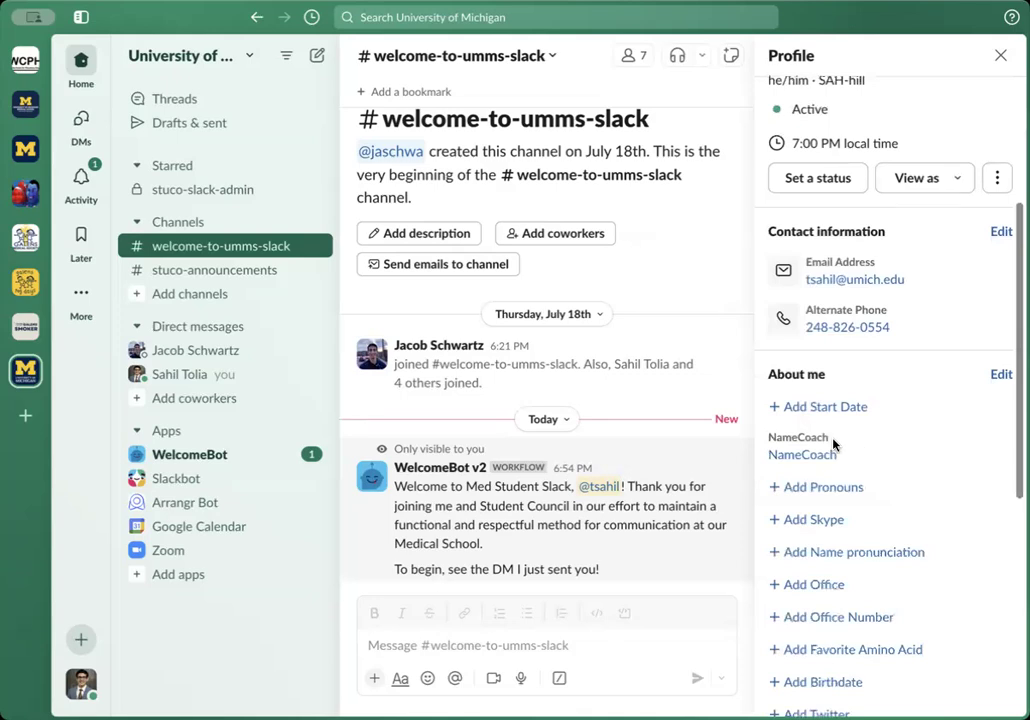
scroll(833, 446, "down", 10)
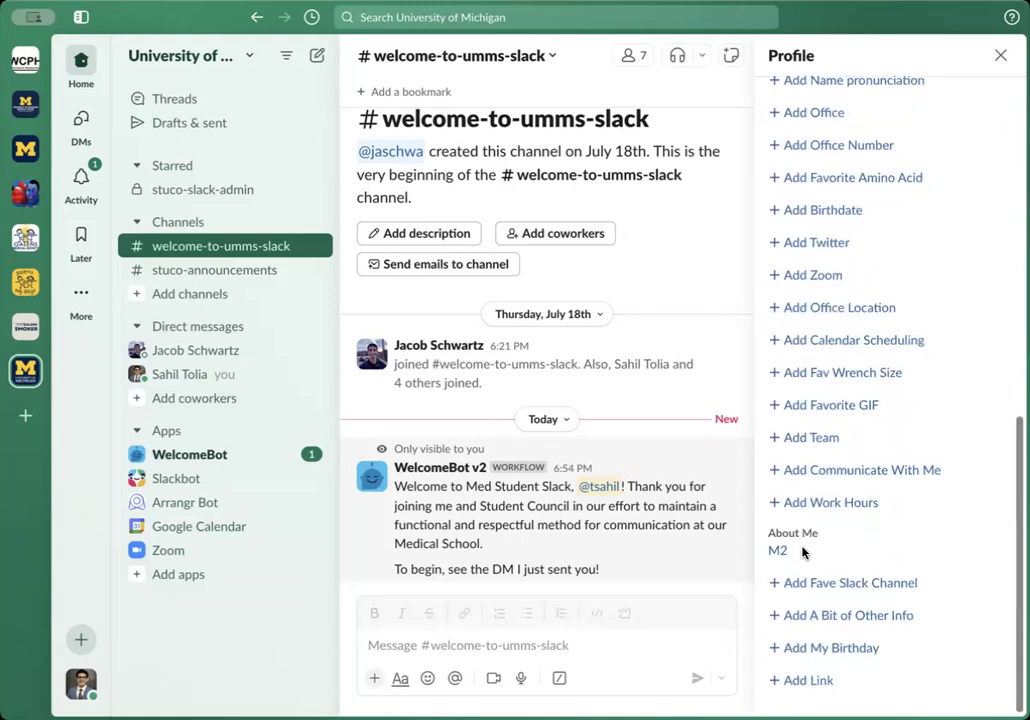
scroll(810, 560, "up", 2)
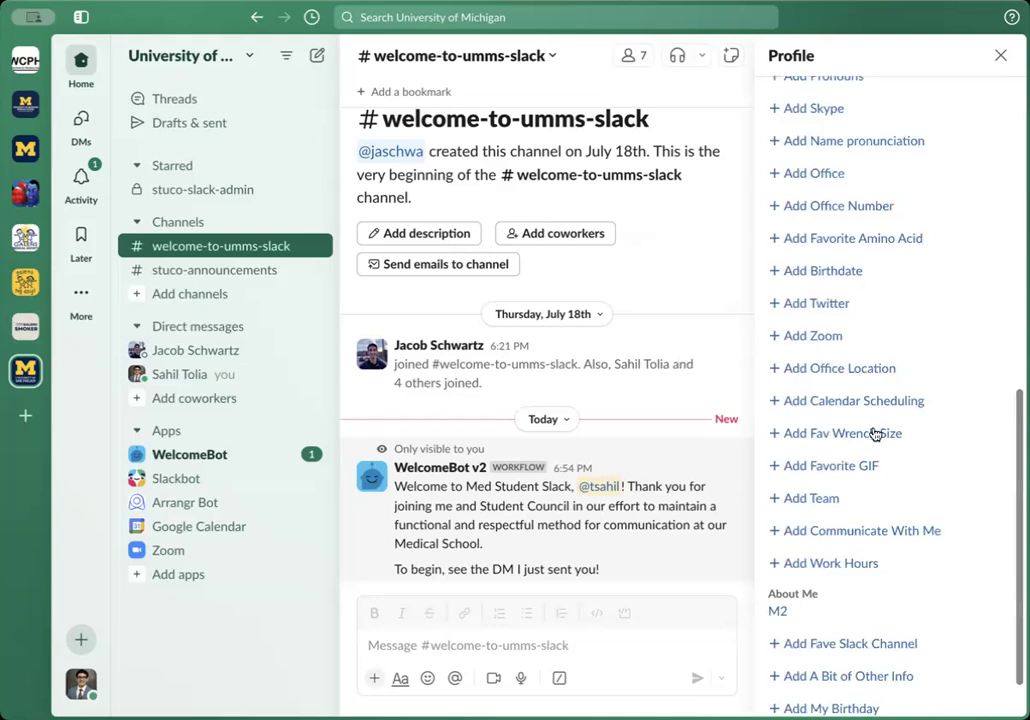
Set the profile's Favorite Amino Acid to Tryptophan and save the changes.
left_click(886, 246)
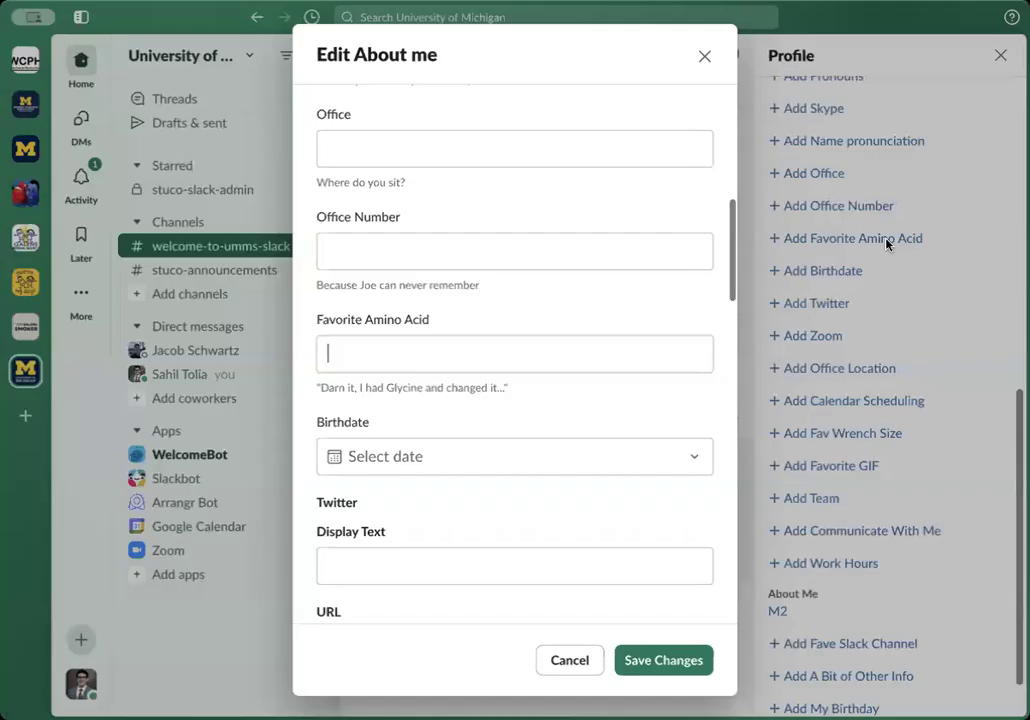
type("Tryptophan")
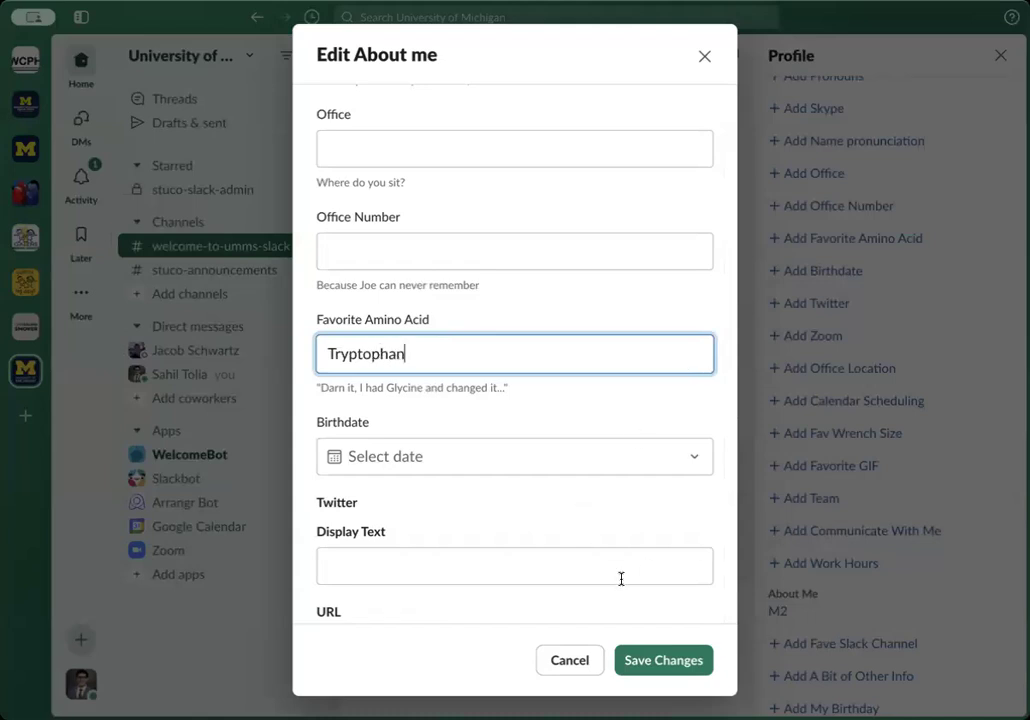
left_click(655, 660)
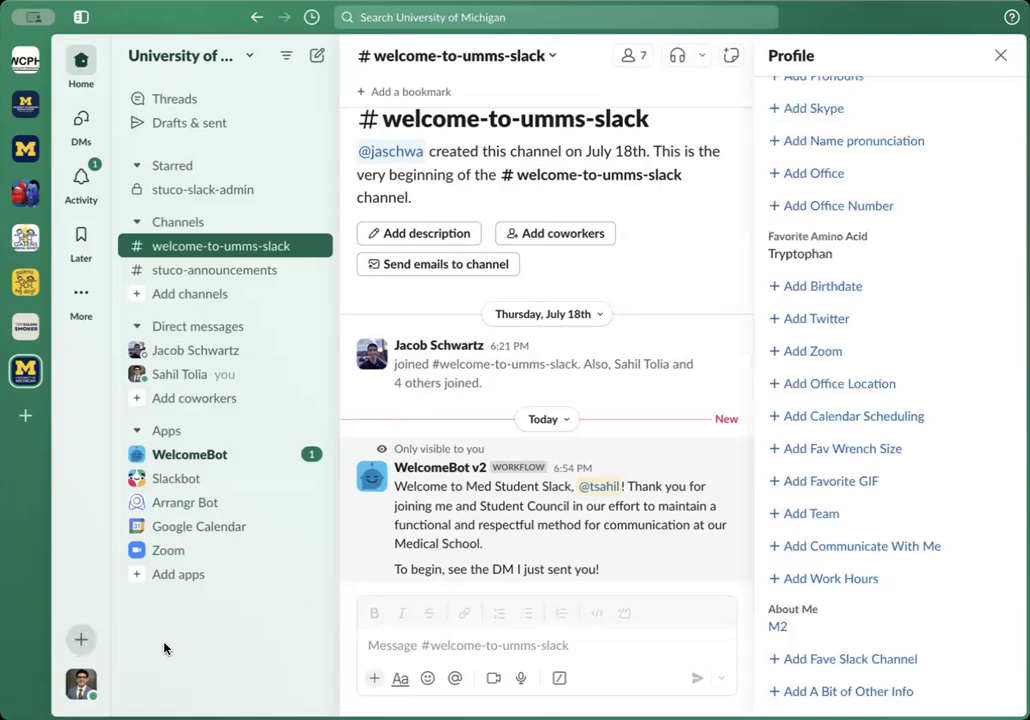
View the duration options for pausing notifications without choosing one, and close the profile pane.
left_click(79, 689)
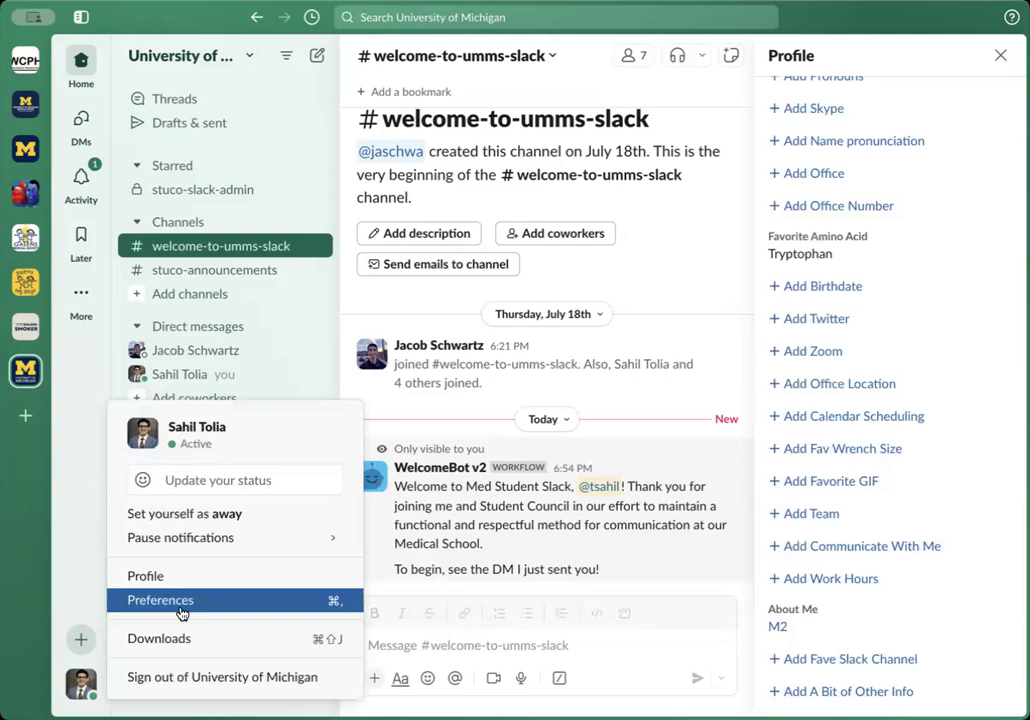
mouse_move(310, 537)
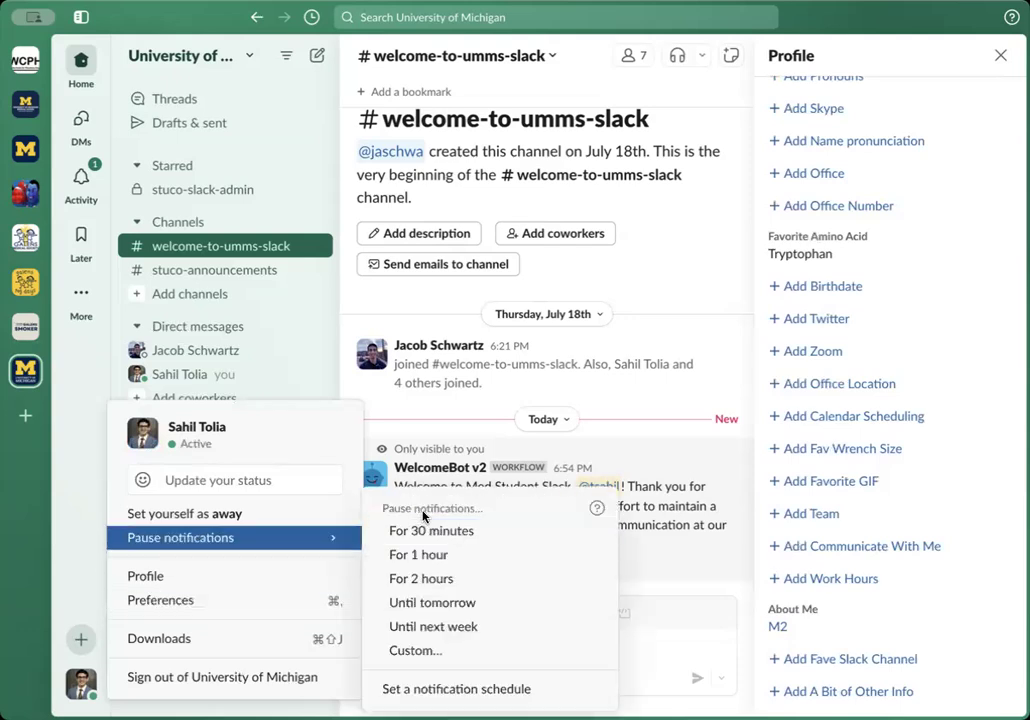
left_click(466, 430)
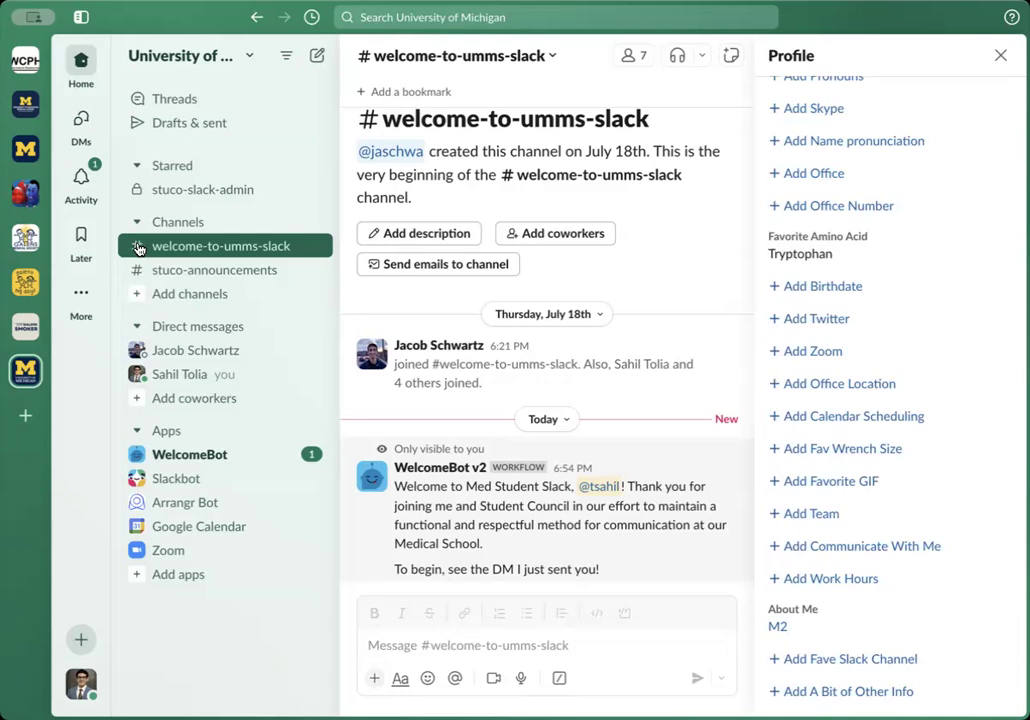
mouse_move(143, 190)
left_mouse_down()
mouse_move(143, 207)
mouse_move(130, 192)
left_mouse_up()
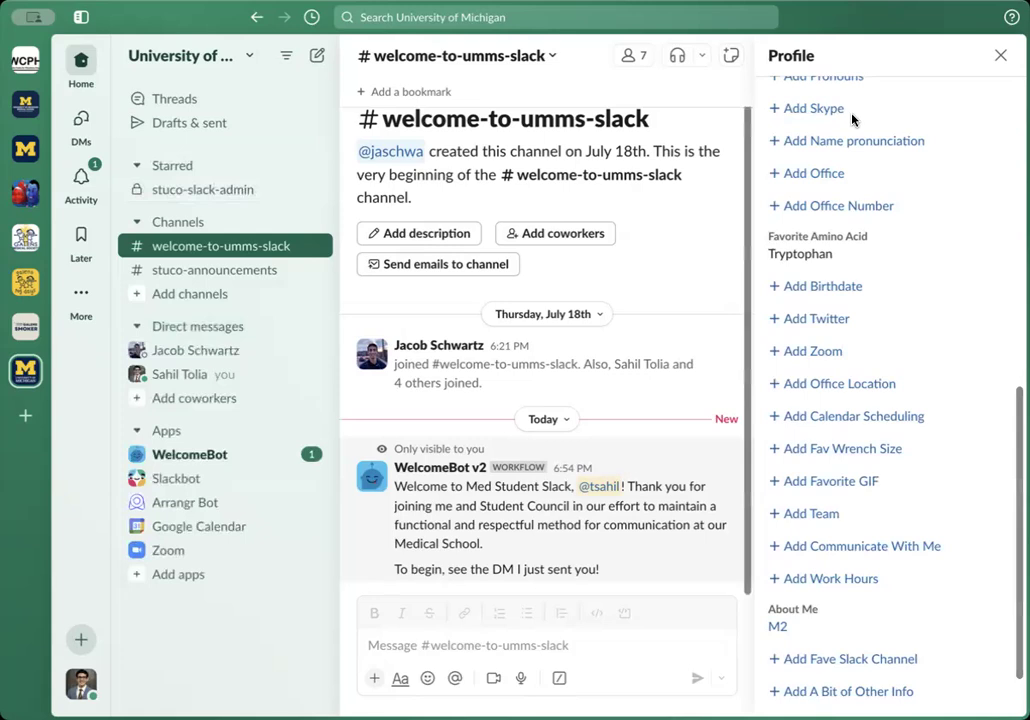
left_click(1000, 57)
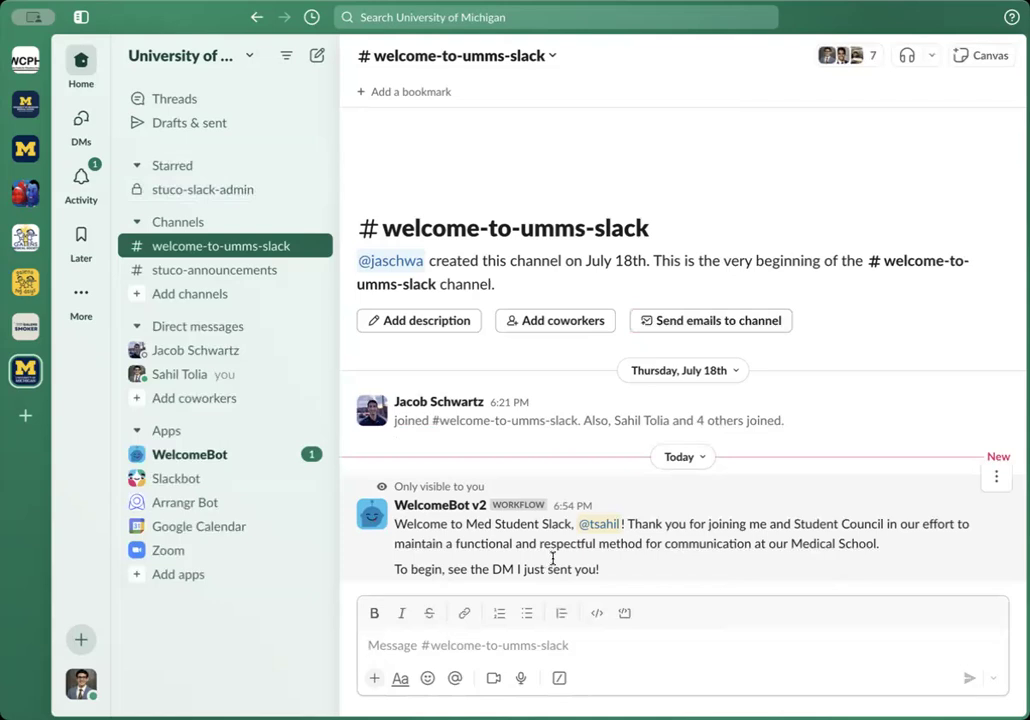
Open the WelcomeBot direct message and continue past its video tutorial message.
mouse_move(467, 512)
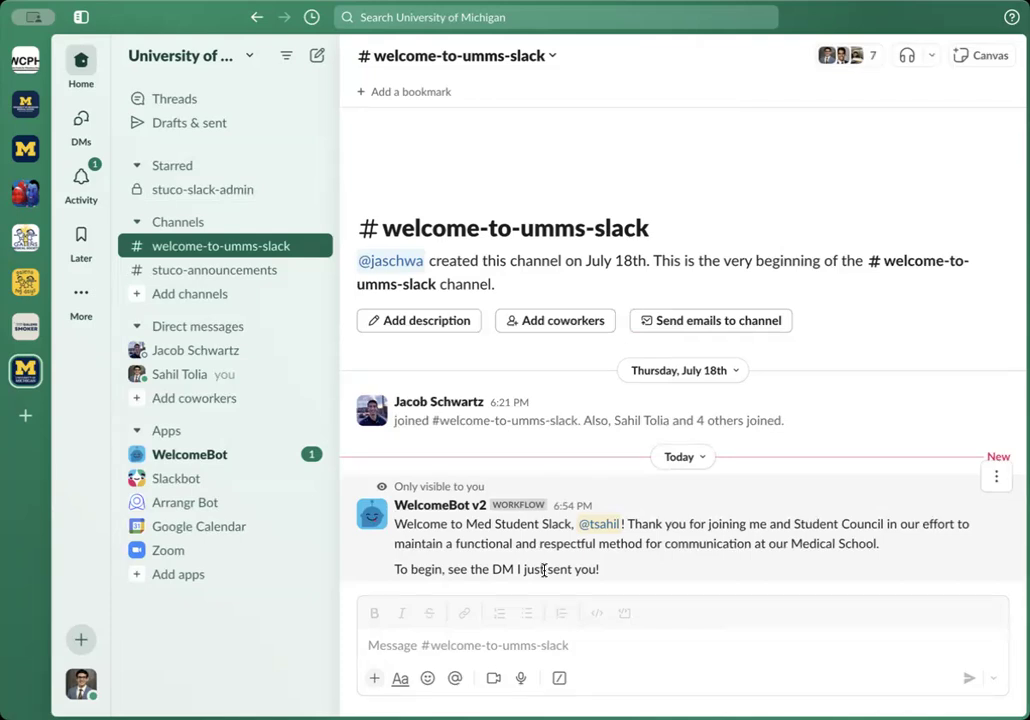
left_click(213, 458)
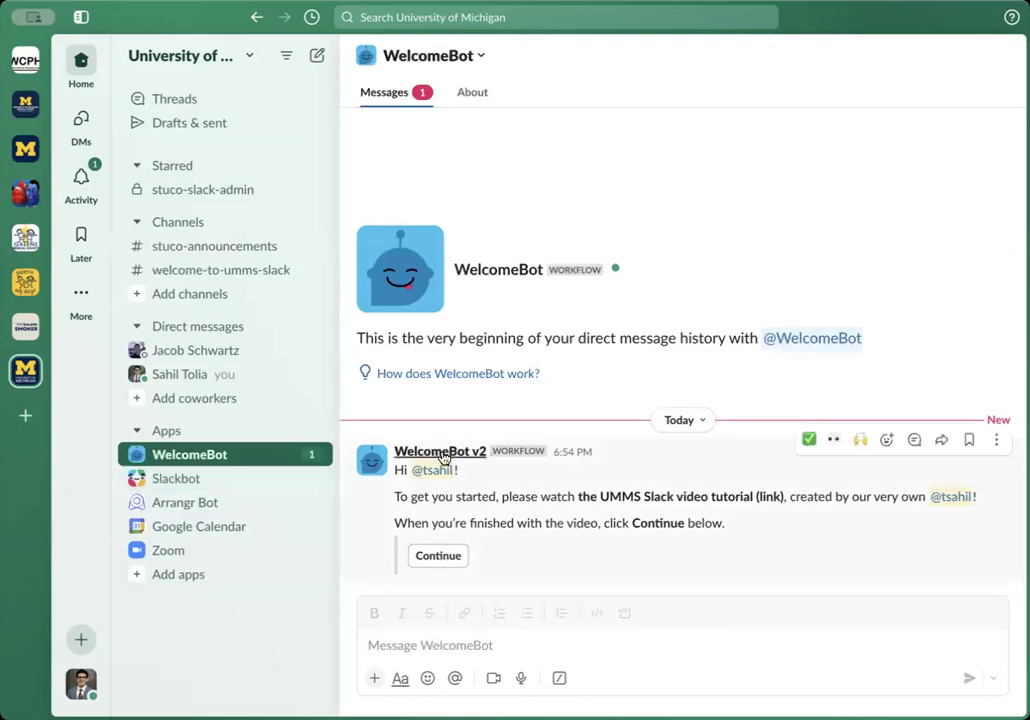
left_click(441, 556)
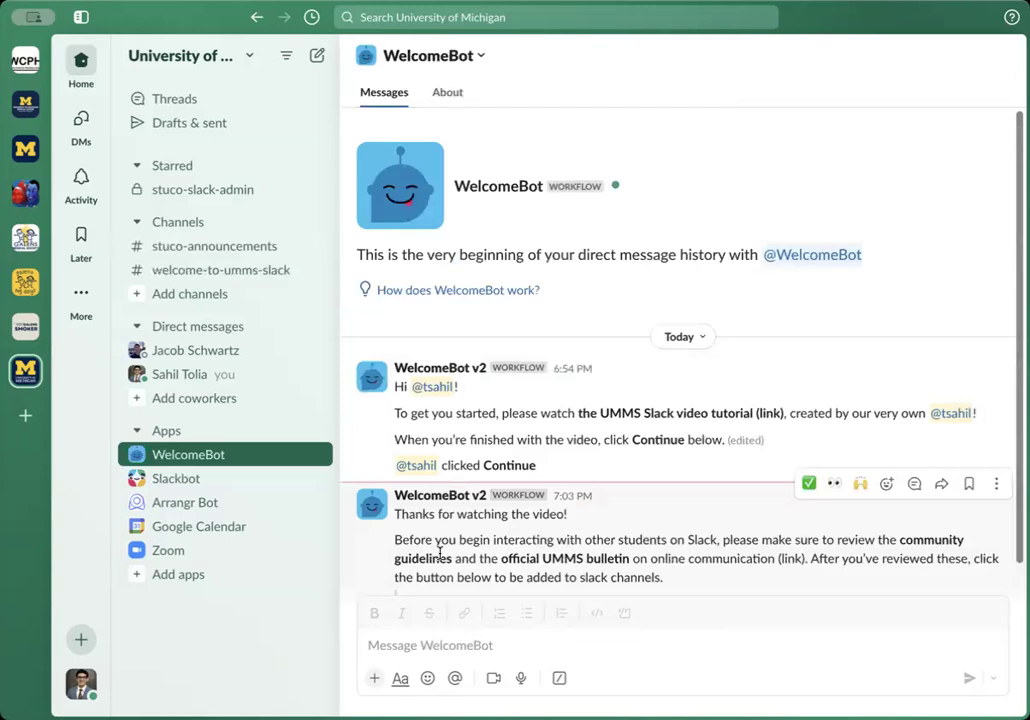
Continue to WelcomeBot's Affirm Guidelines form, answer Yes to agreeing with the community guidelines and UMMS bulletin, and submit it.
scroll(440, 553, "down", 2)
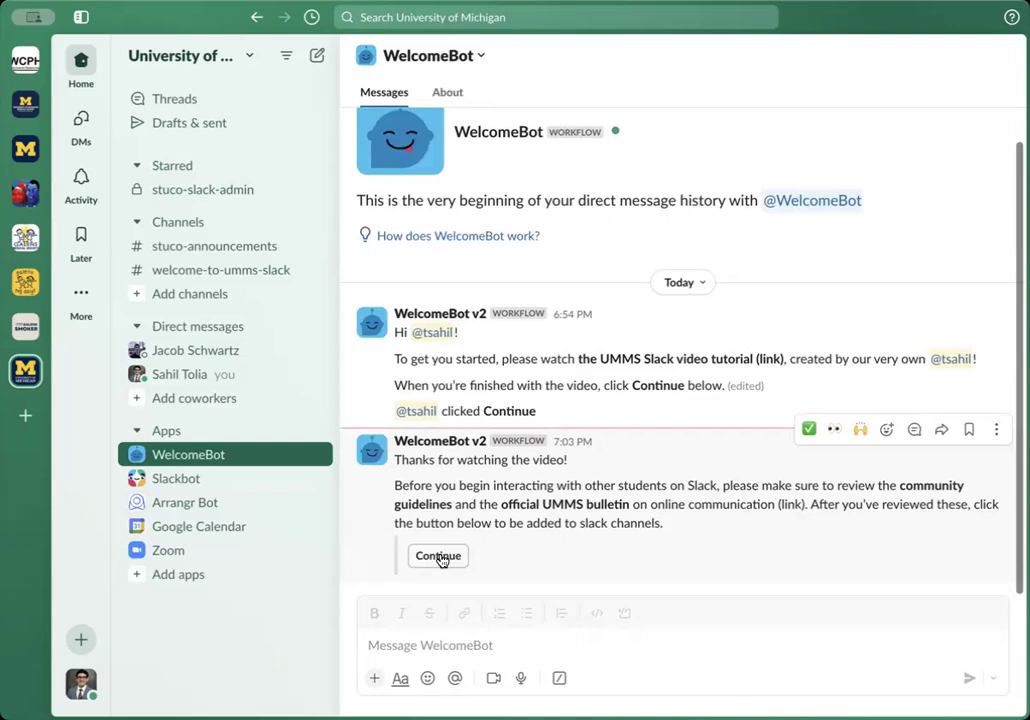
left_click(439, 557)
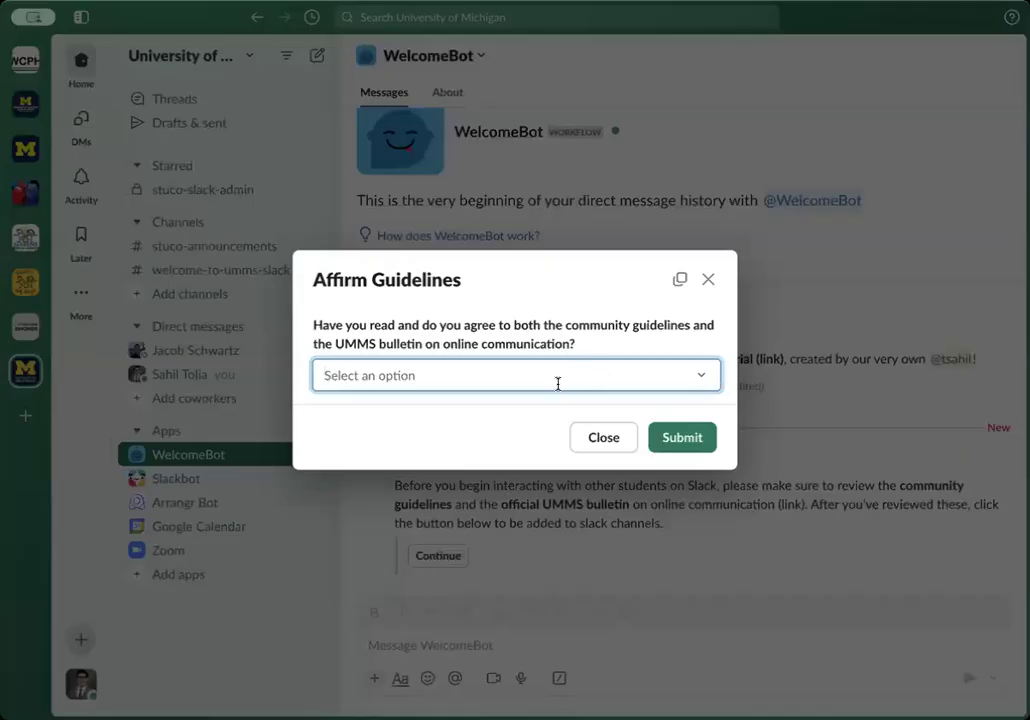
left_click(555, 385)
left_click(526, 416)
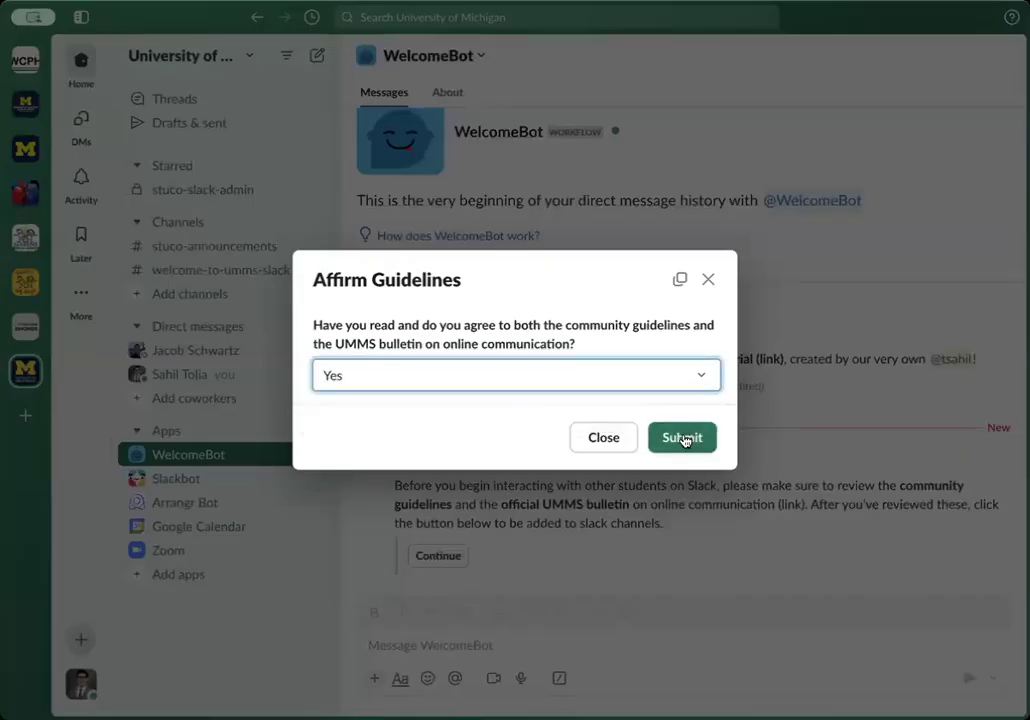
left_click(683, 438)
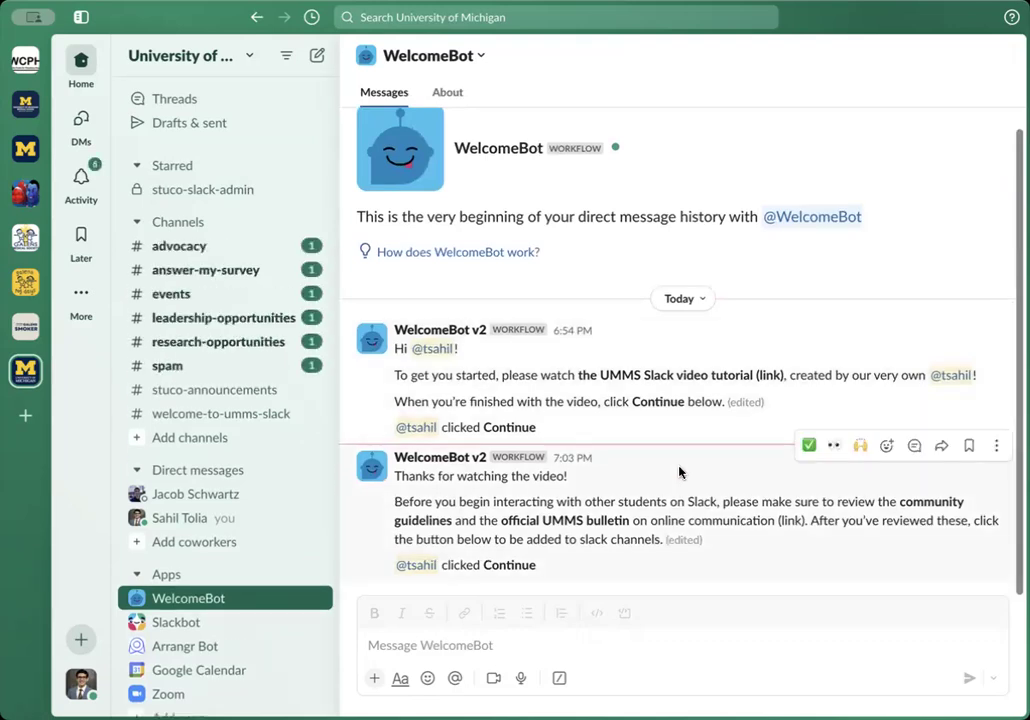
Review WelcomeBot's list of channels and join the class-of-2027 channel linked in it.
scroll(679, 472, "up", 5)
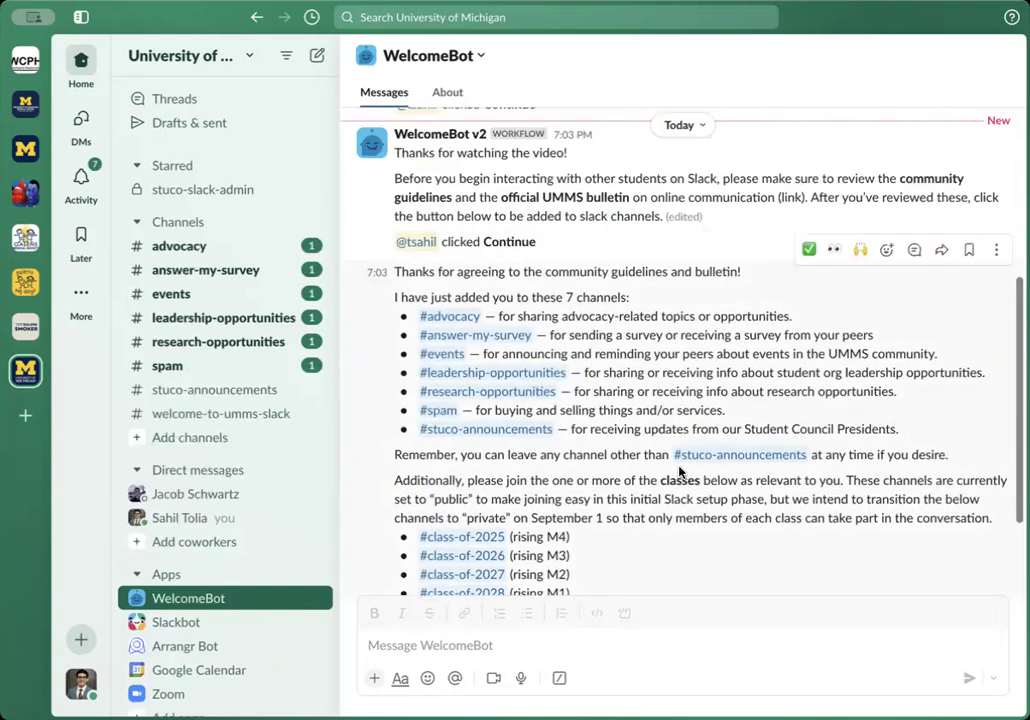
scroll(679, 472, "up", 1)
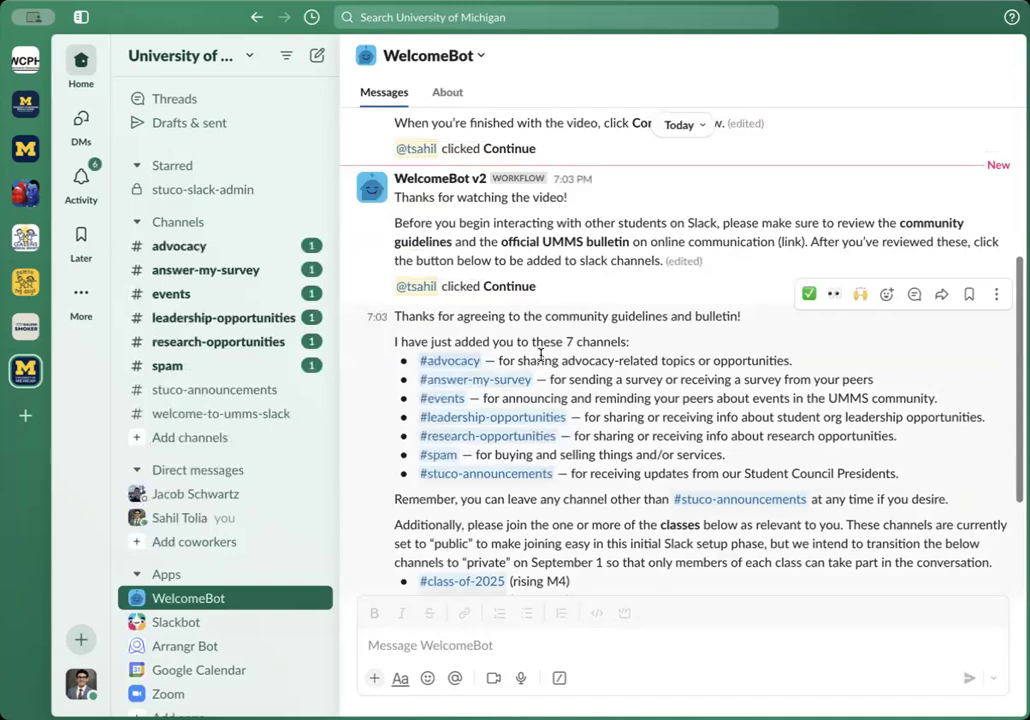
scroll(541, 354, "down", 3)
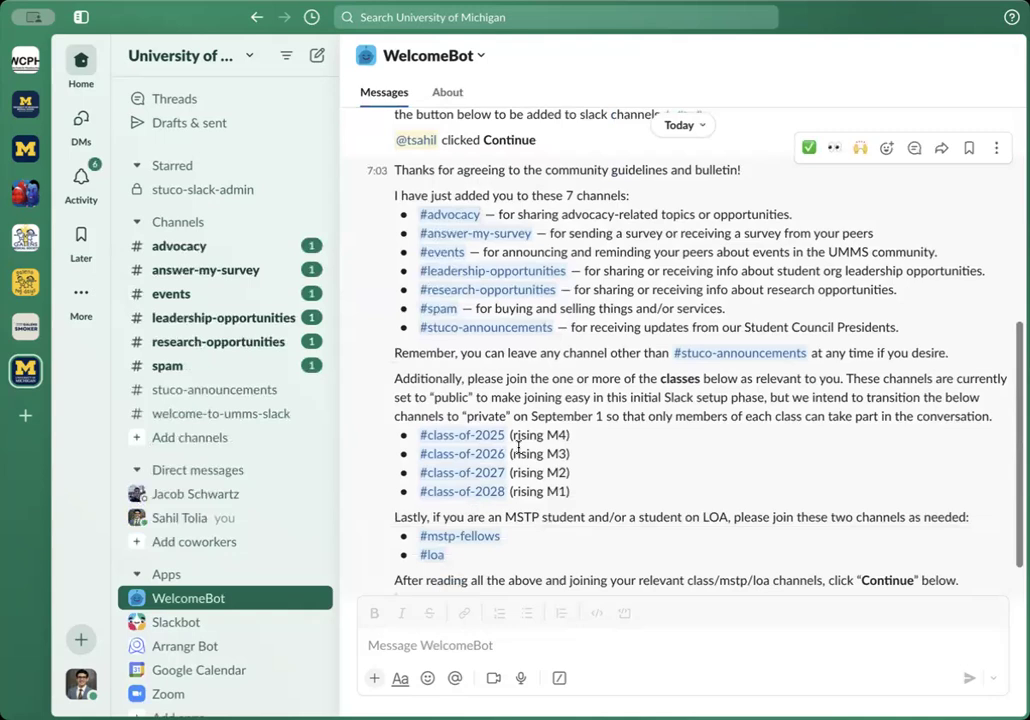
scroll(518, 447, "down", 1)
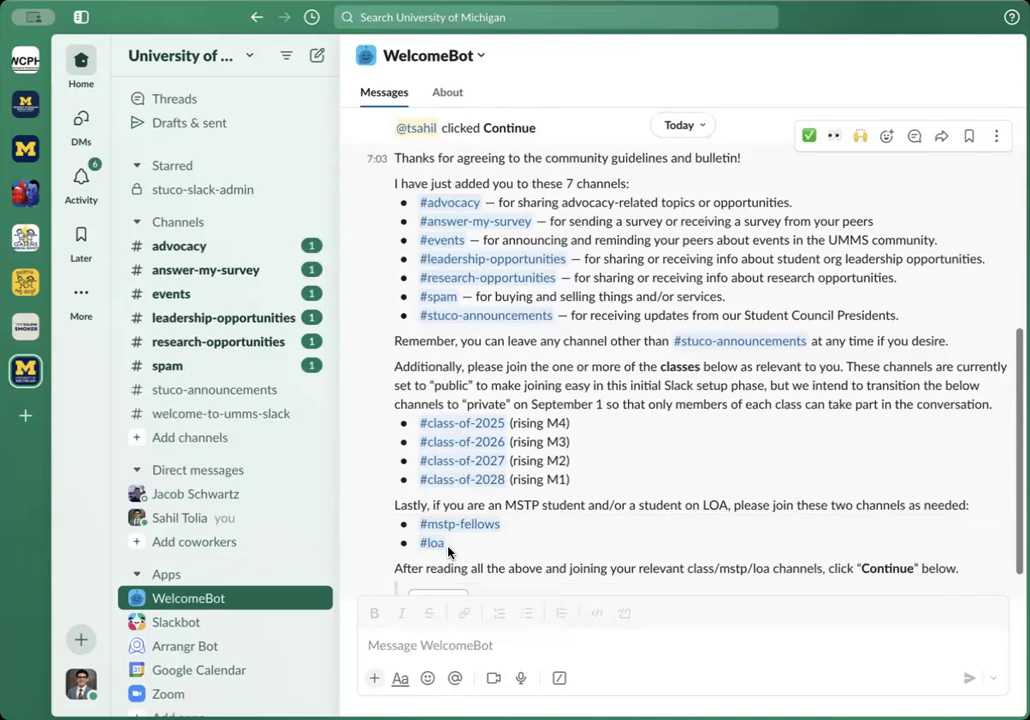
left_click(476, 465)
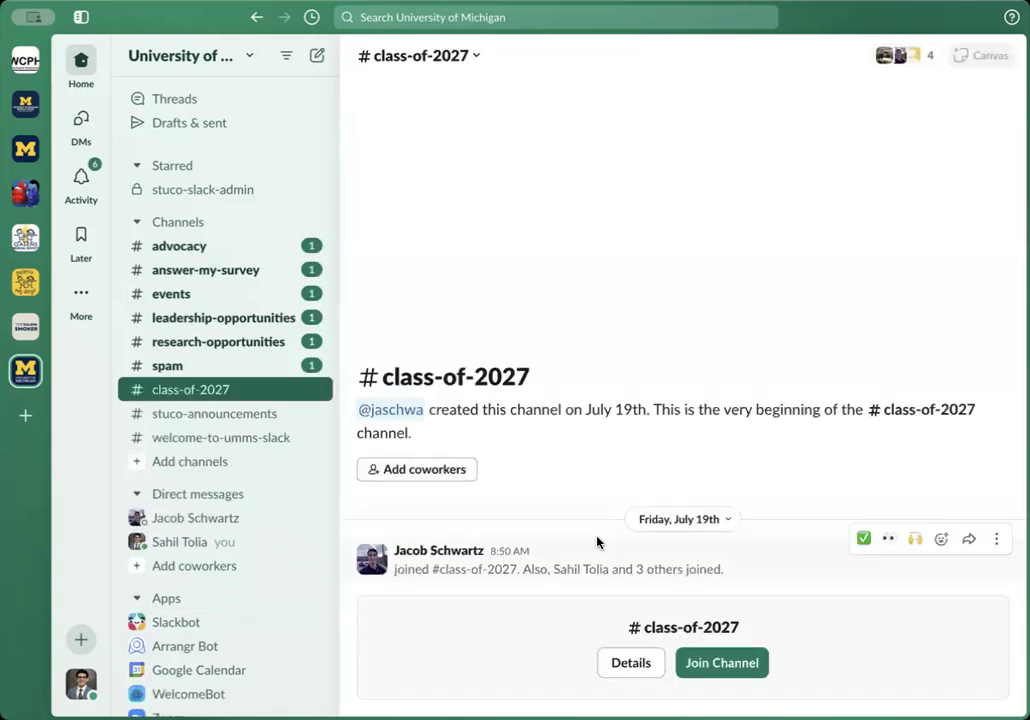
left_click(708, 666)
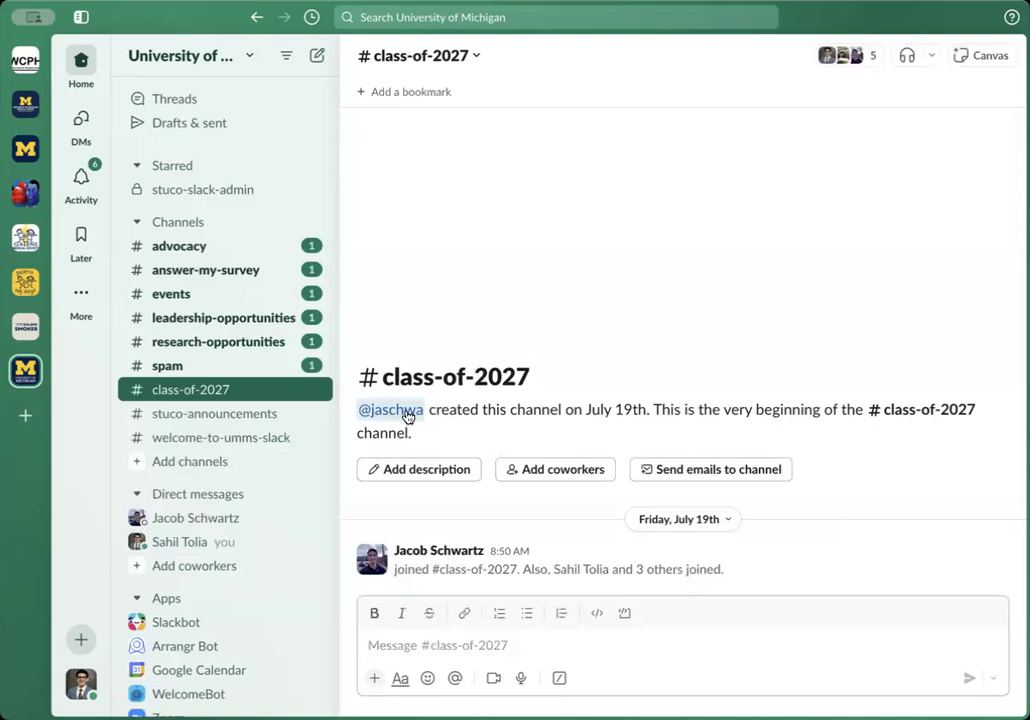
Return to the WelcomeBot conversation and continue through its two remaining messages to finish the tutorial.
scroll(230, 505, "down", 2)
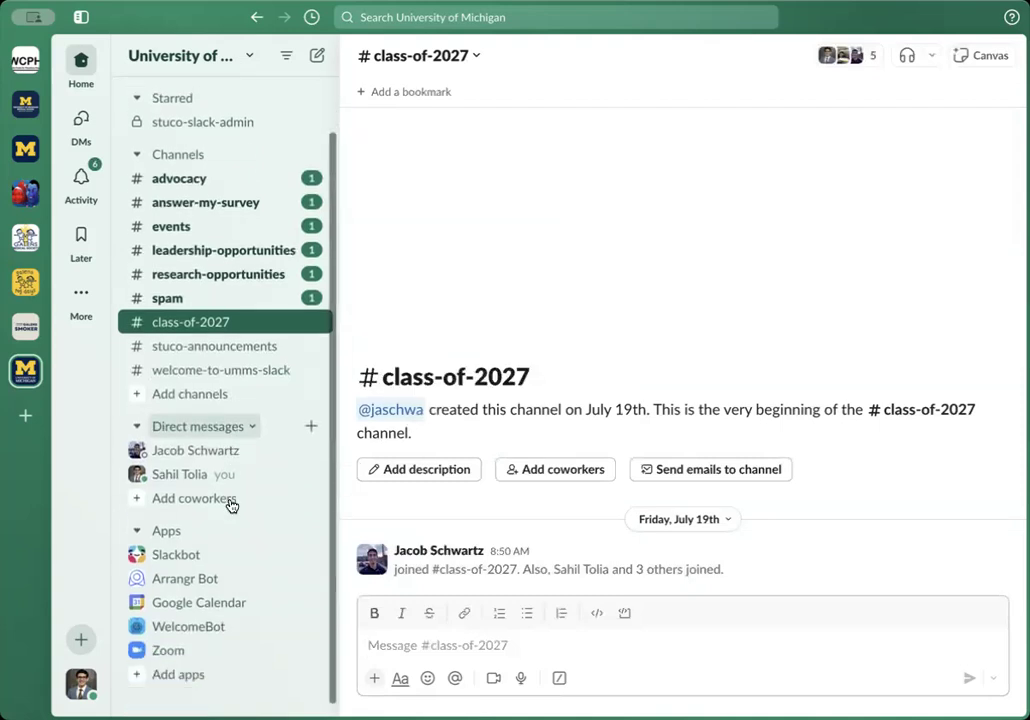
left_click(214, 637)
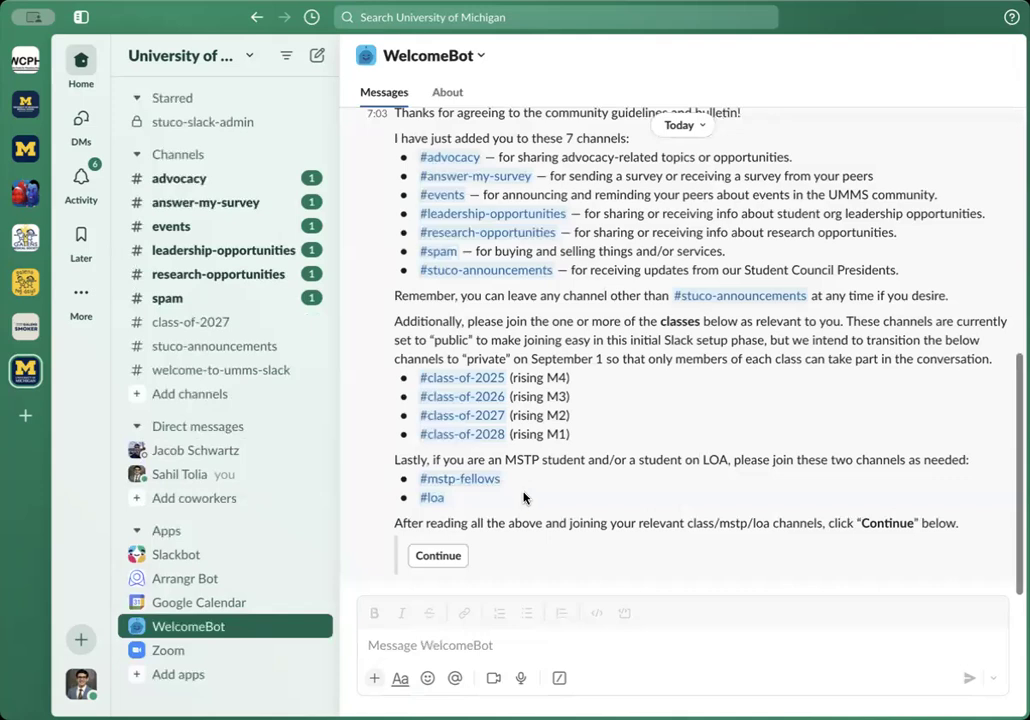
left_click(452, 557)
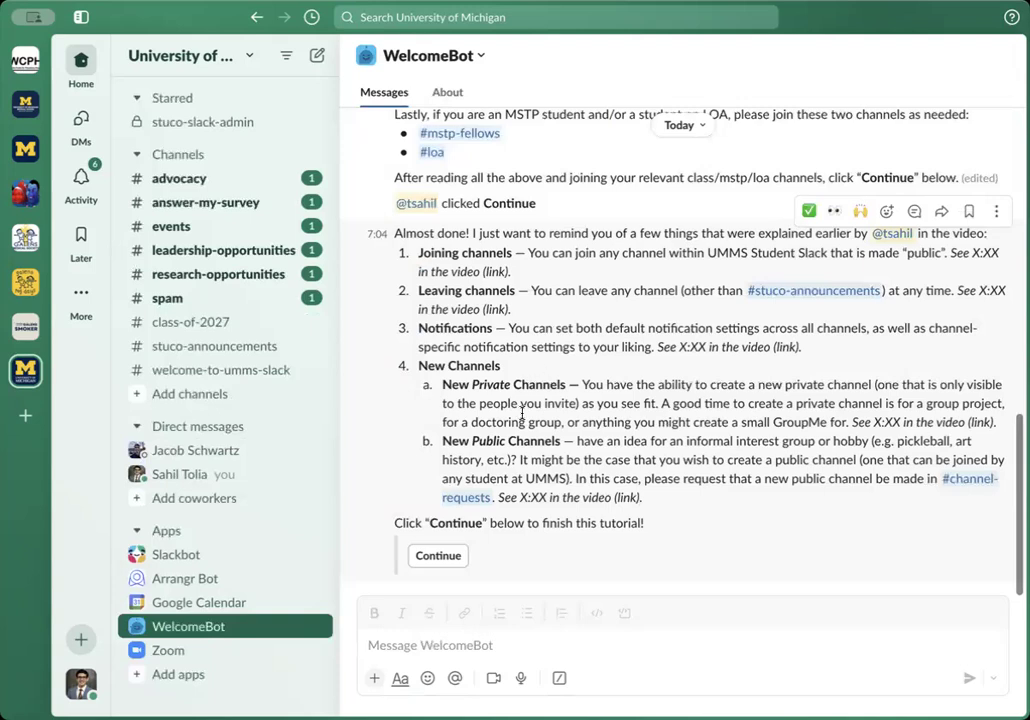
left_click(445, 566)
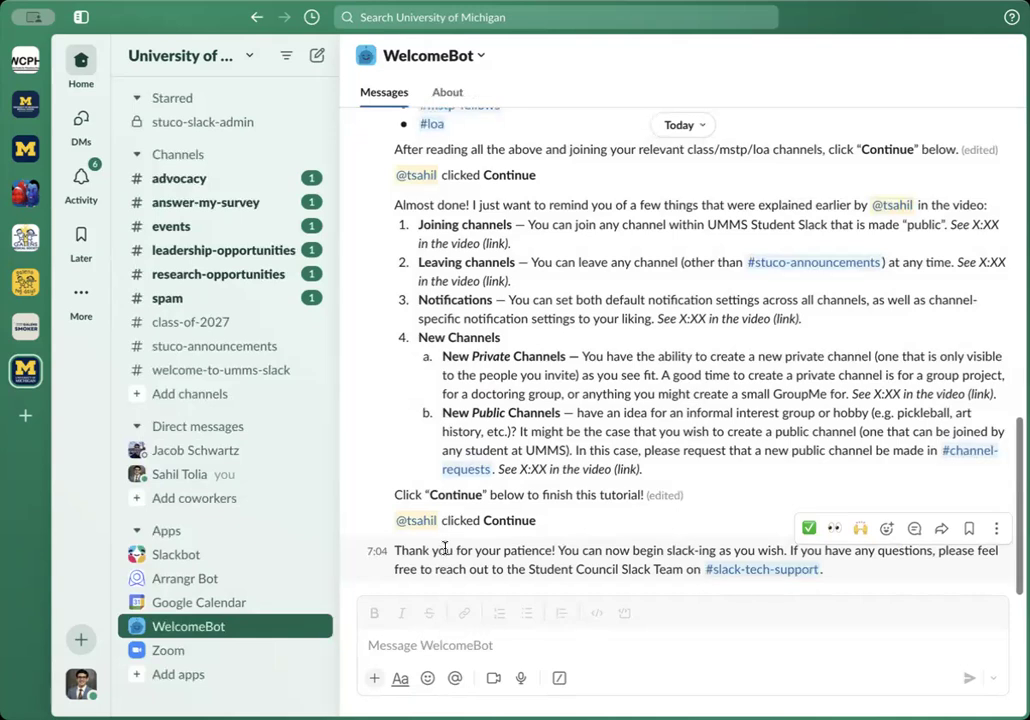
View the stuco-announcements channel and the events channel.
left_click(223, 360)
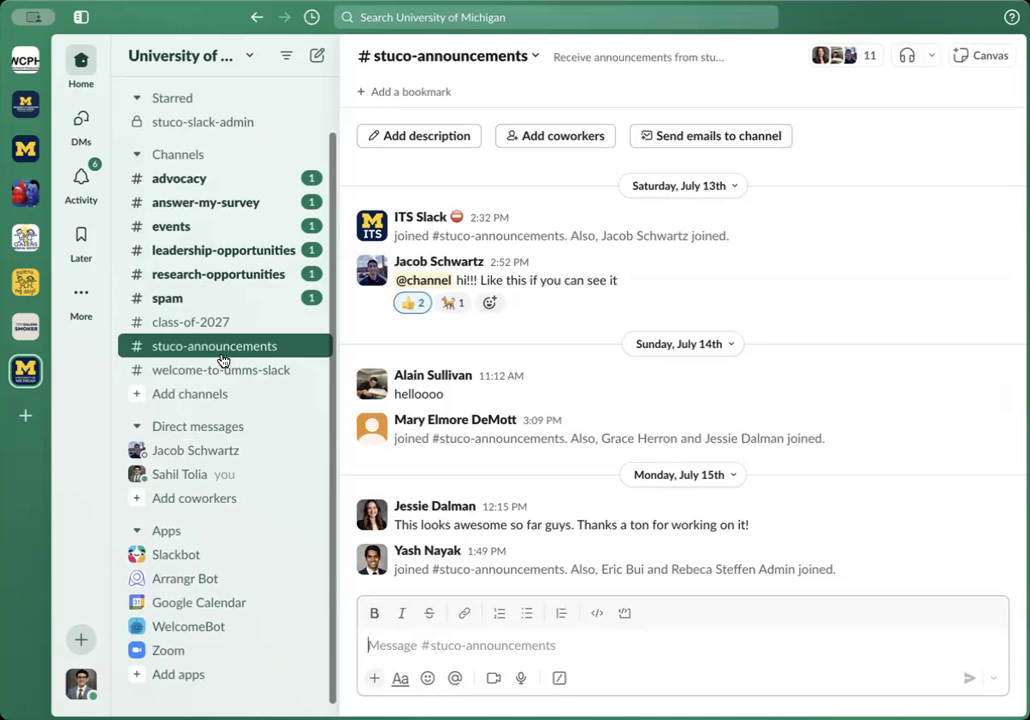
left_click(212, 227)
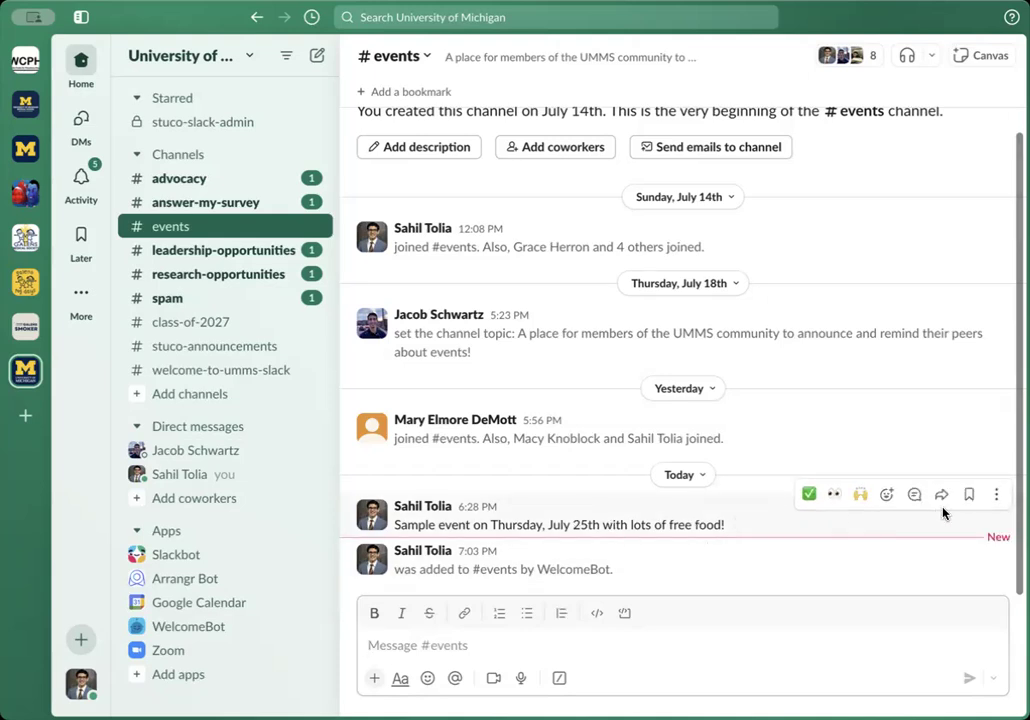
Save a custom reminder for July 24th, 2024 on the sample event message in the events channel.
left_click(995, 497)
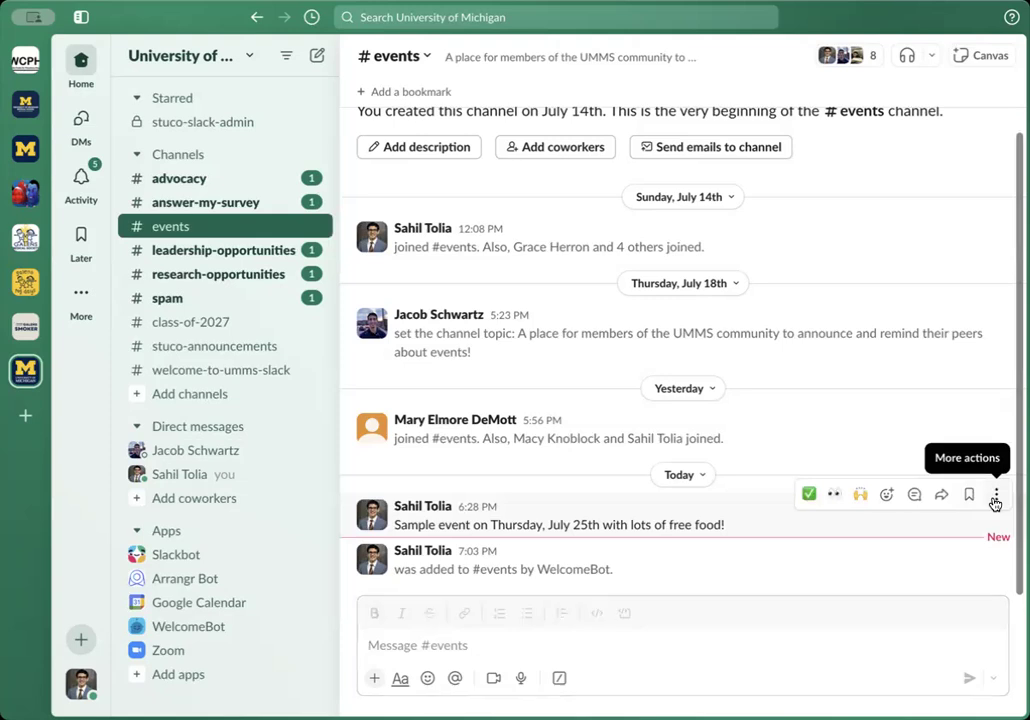
mouse_move(882, 476)
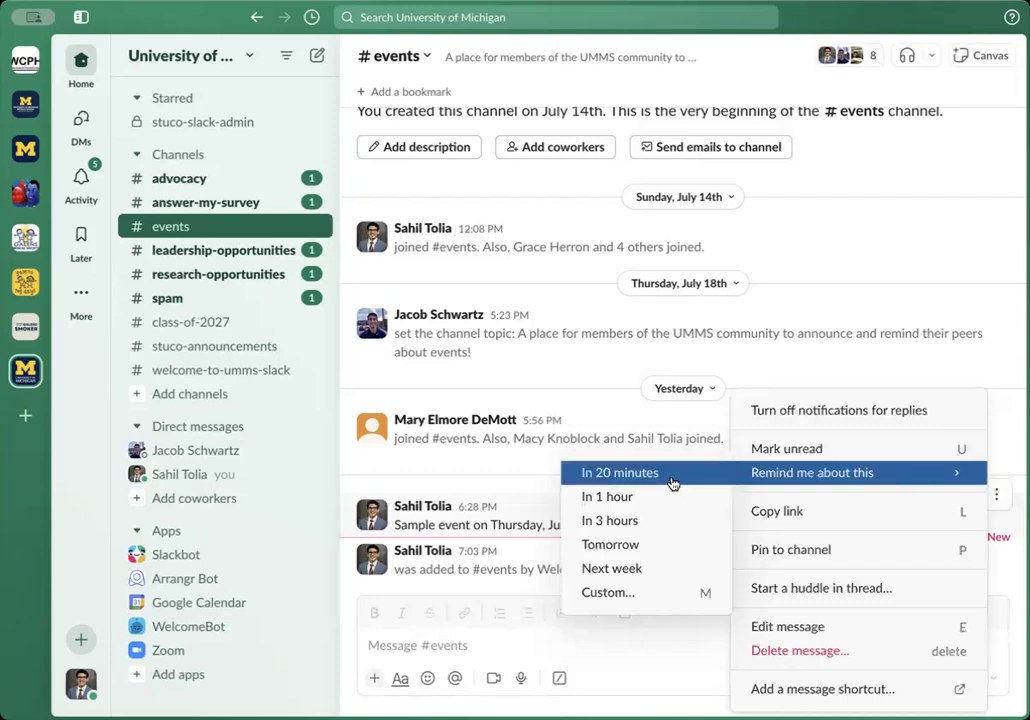
left_click(650, 592)
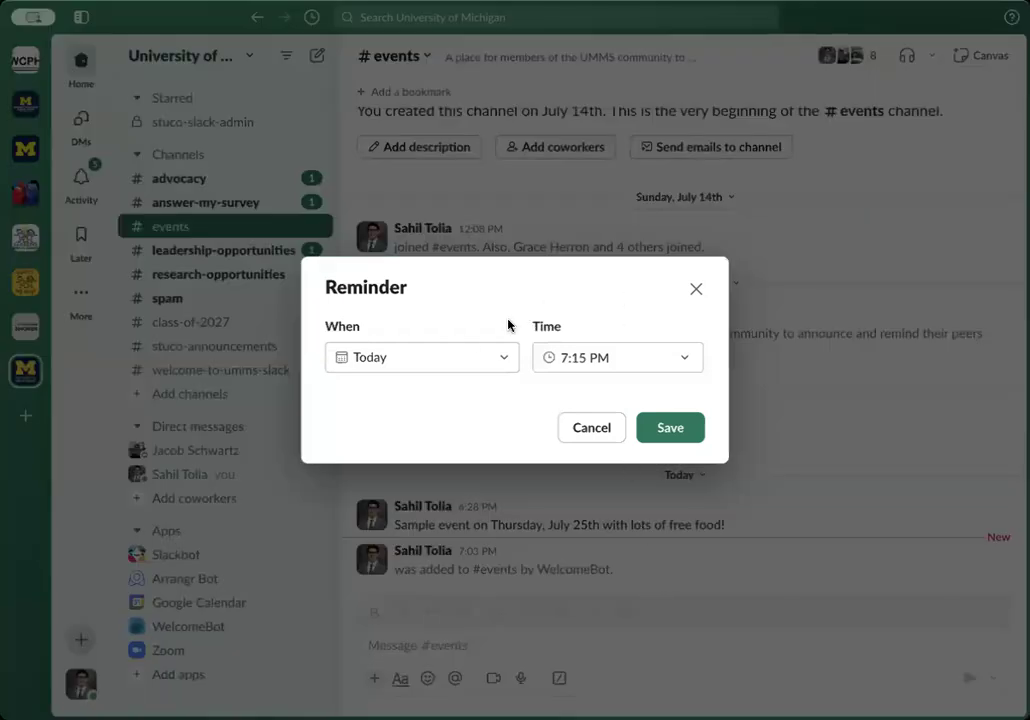
left_click(460, 350)
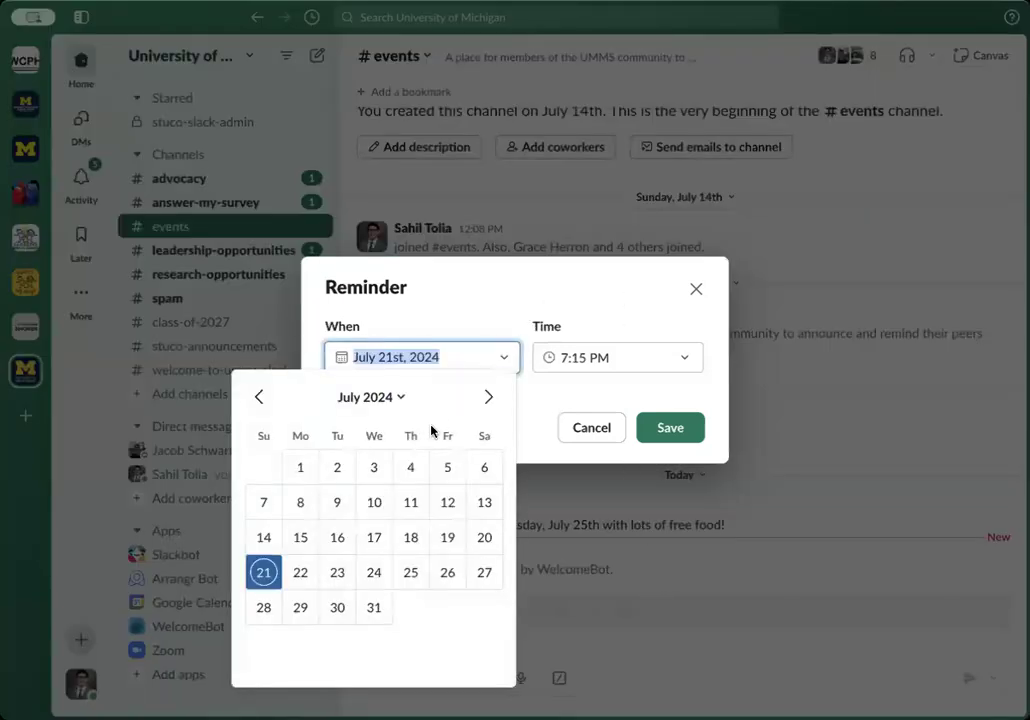
left_click(375, 574)
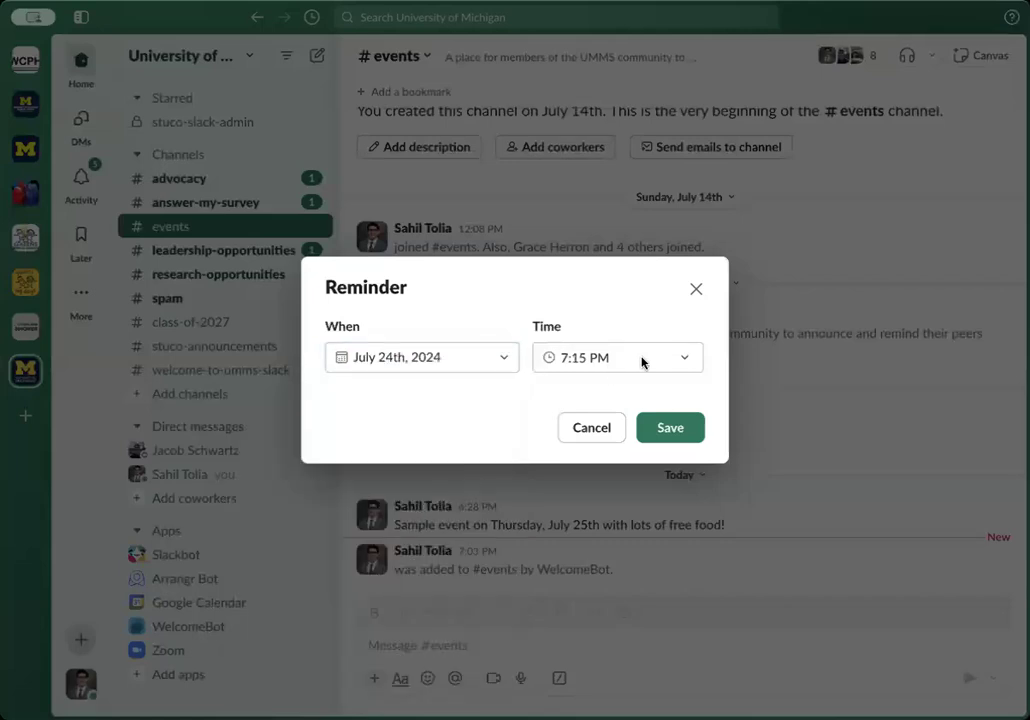
left_click(667, 427)
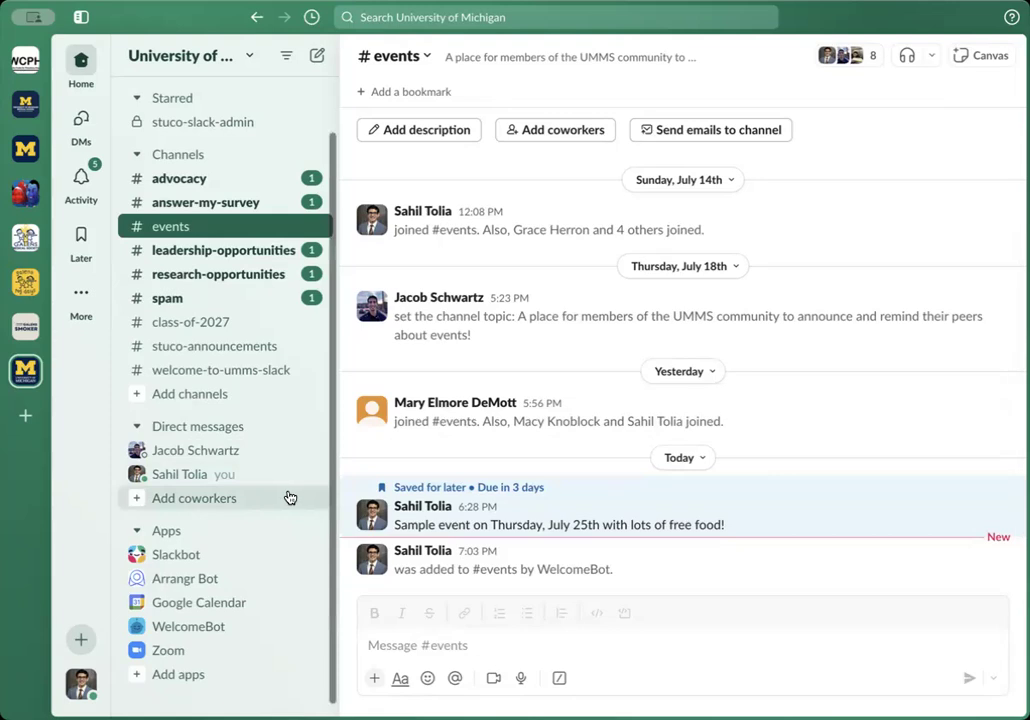
Look through the leadership-opportunities, research-opportunities, spam, answer-my-survey and advocacy channels.
left_click(230, 251)
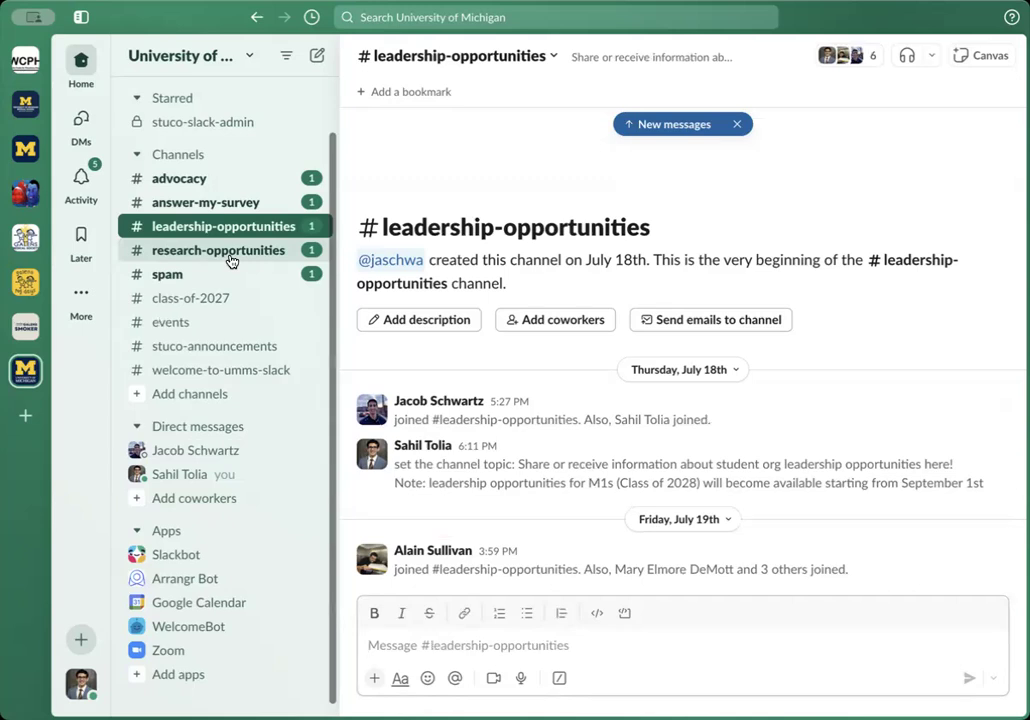
left_click(231, 261)
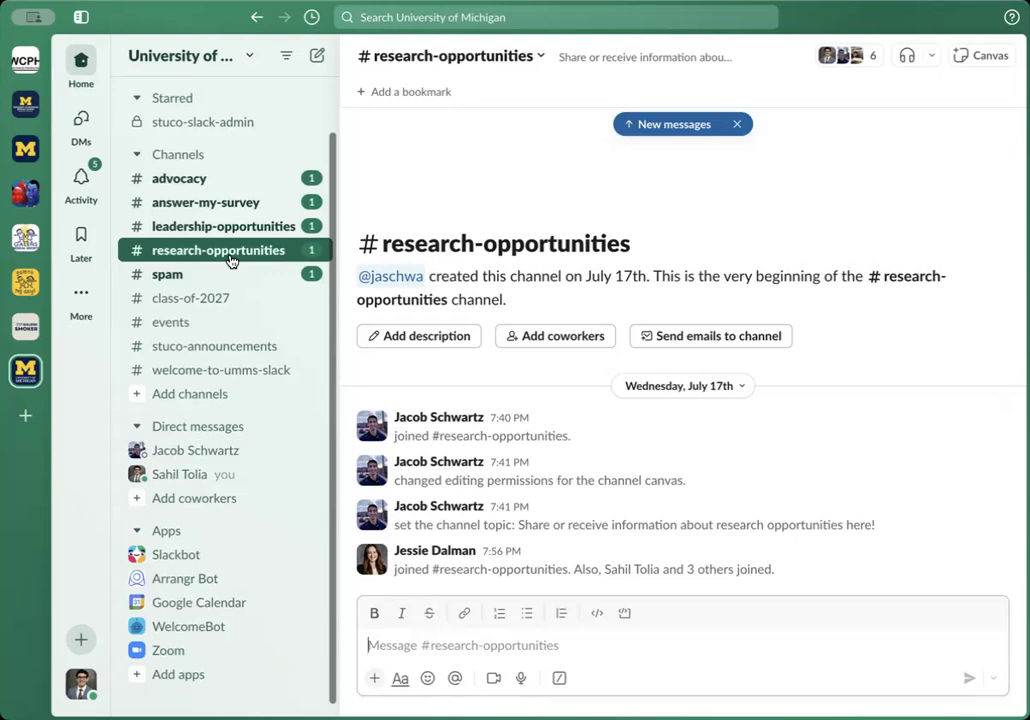
left_click(230, 275)
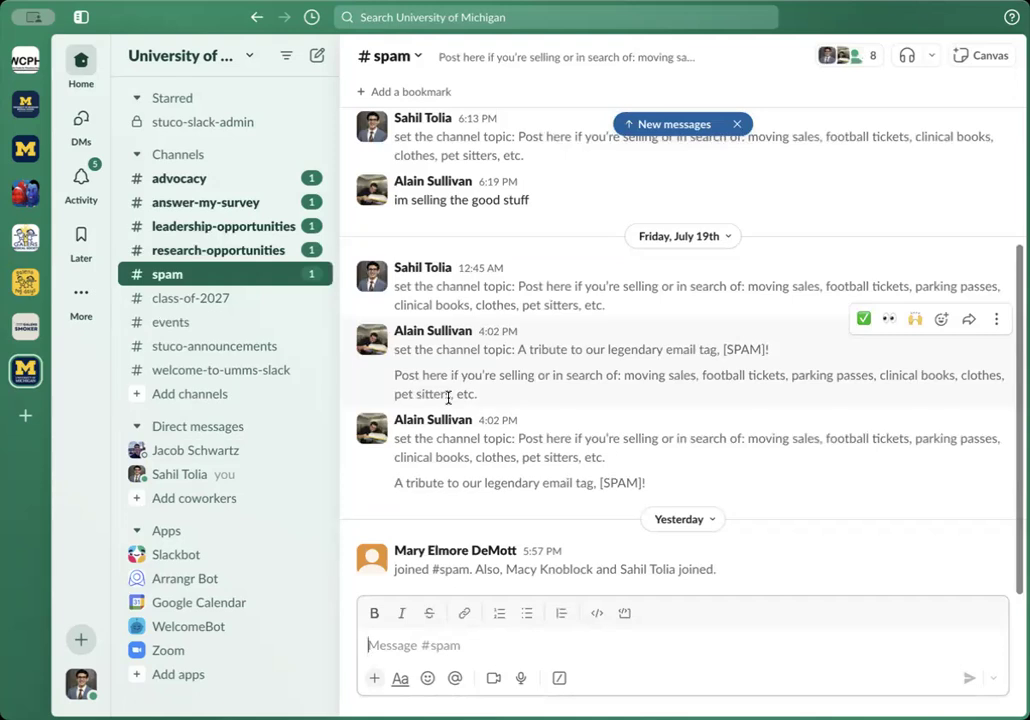
left_click(237, 206)
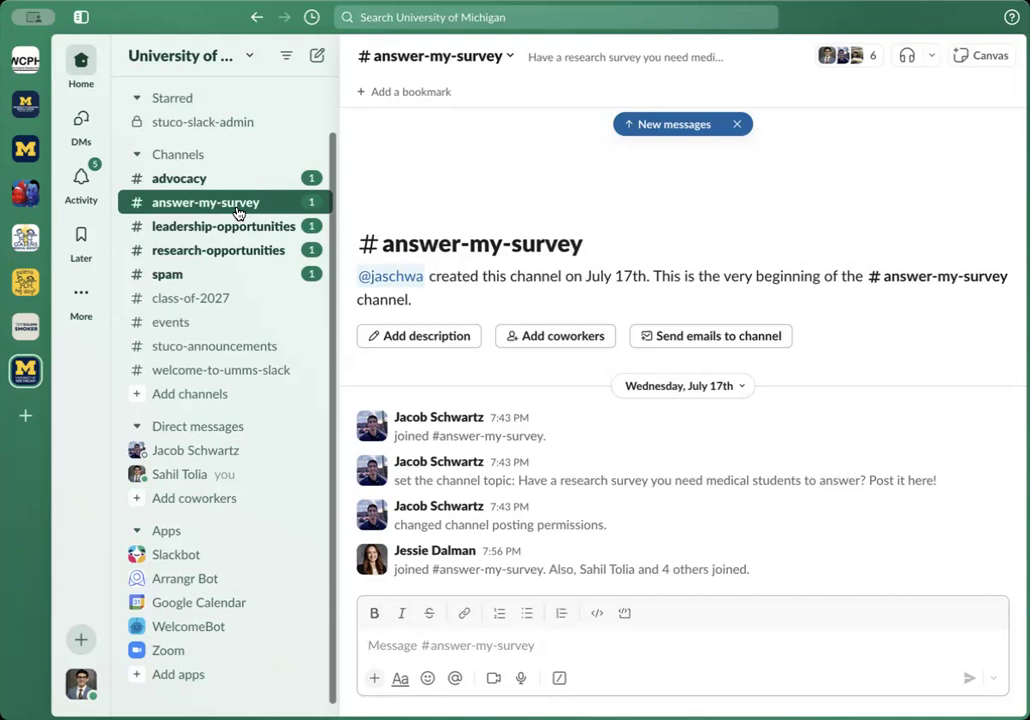
left_click(222, 190)
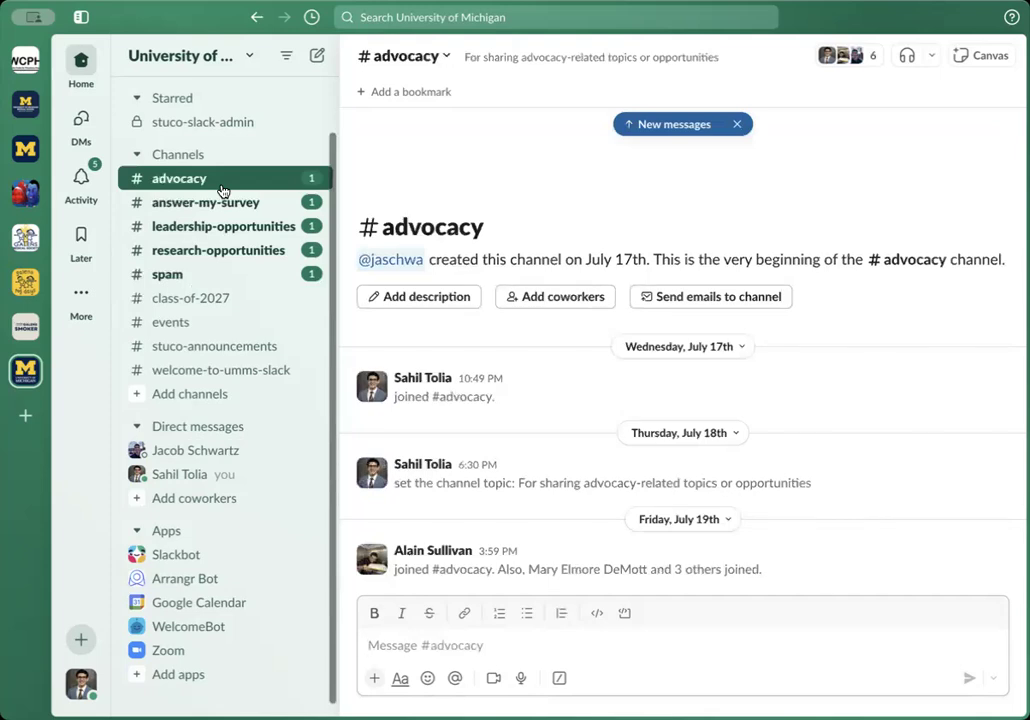
Browse the channels filtered to the UM Medical Students workspace and join class-of-2028.
left_click(193, 399)
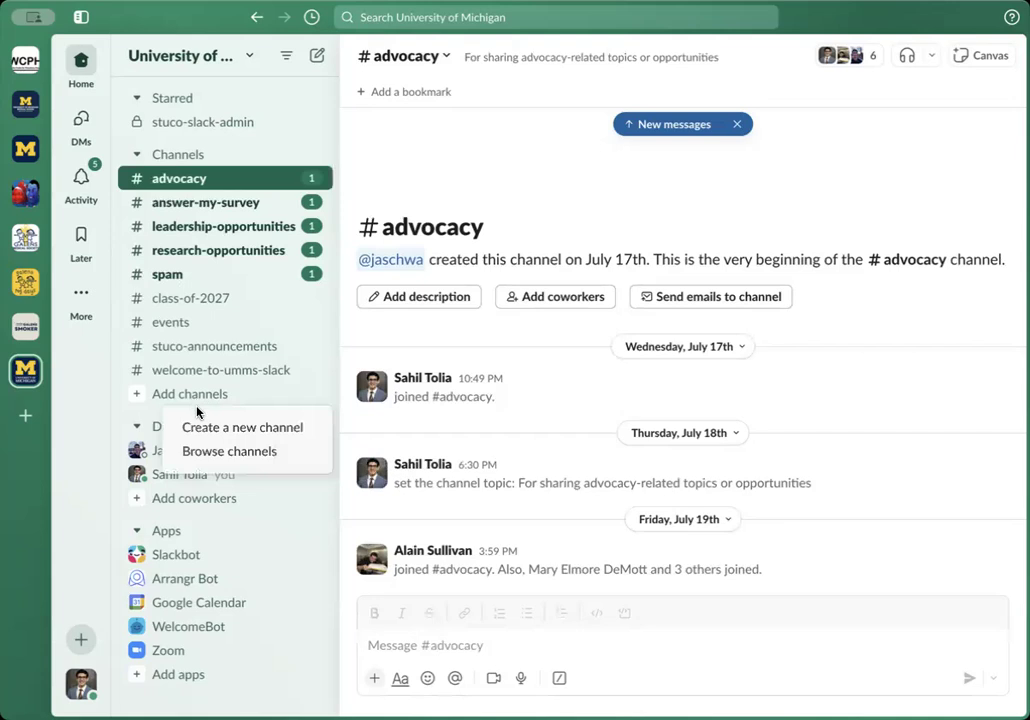
left_click(213, 453)
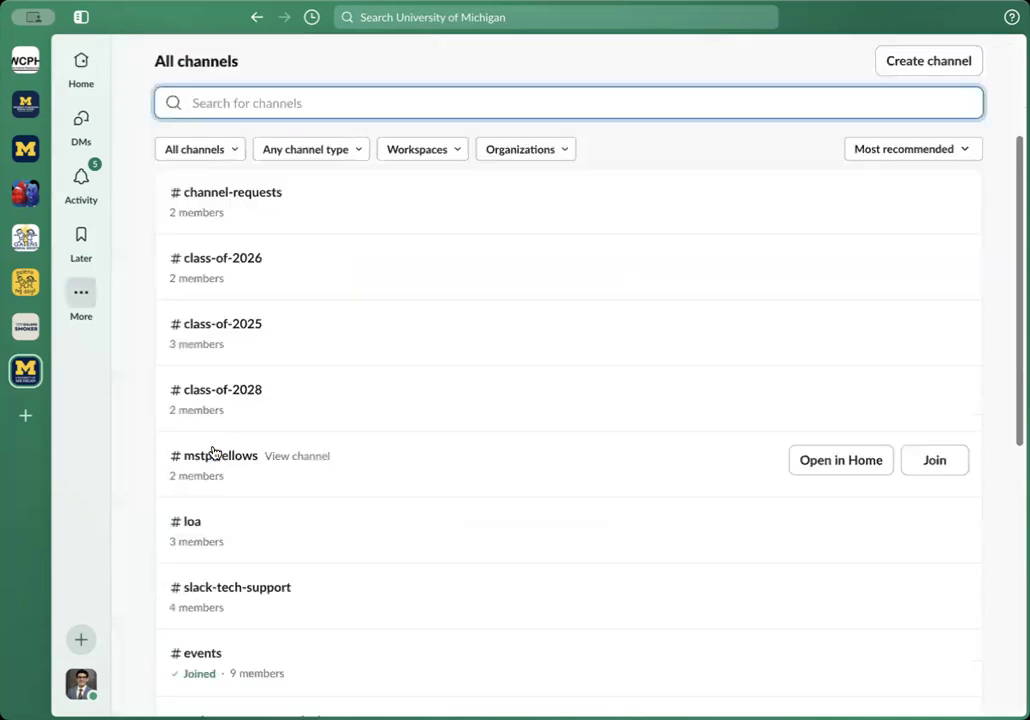
left_click(437, 153)
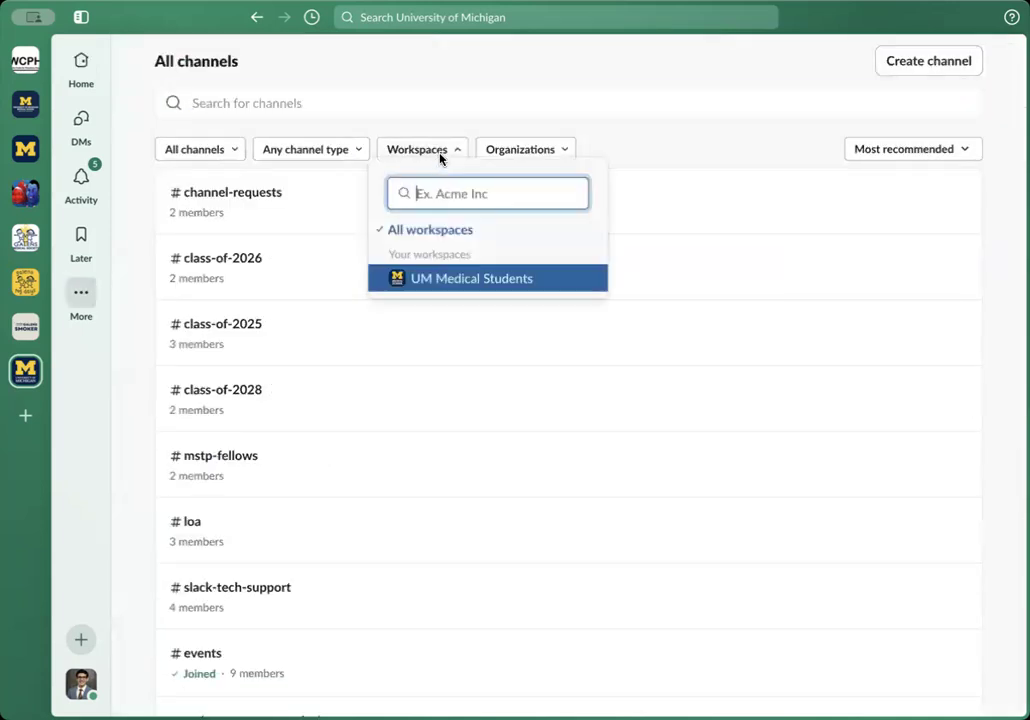
left_click(448, 285)
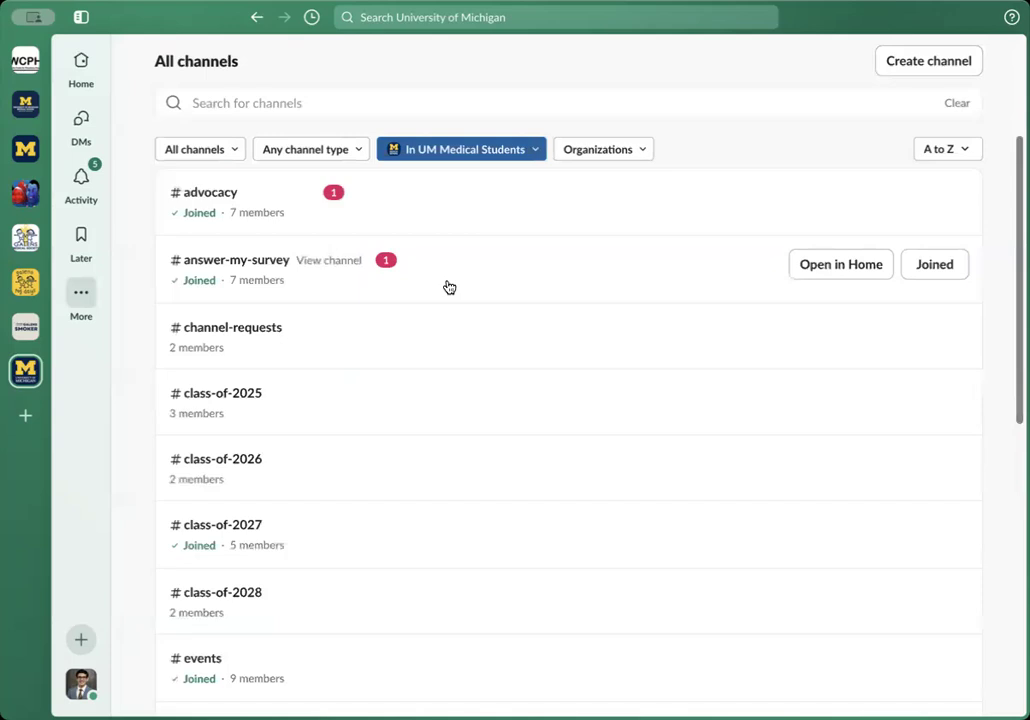
scroll(435, 322, "down", 10)
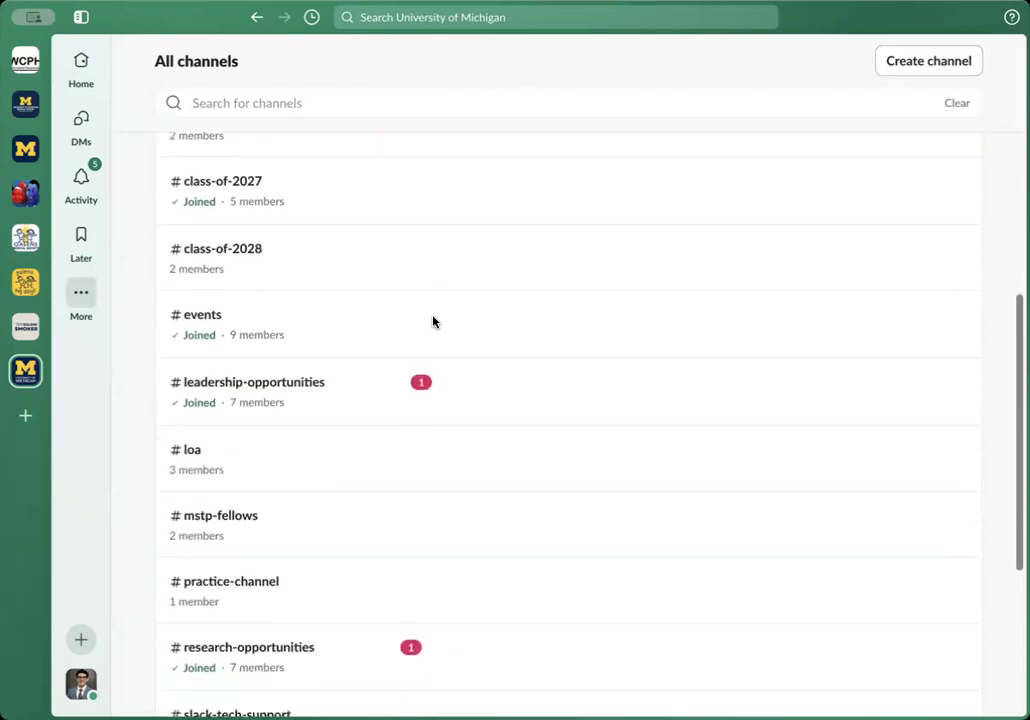
scroll(434, 322, "up", 10)
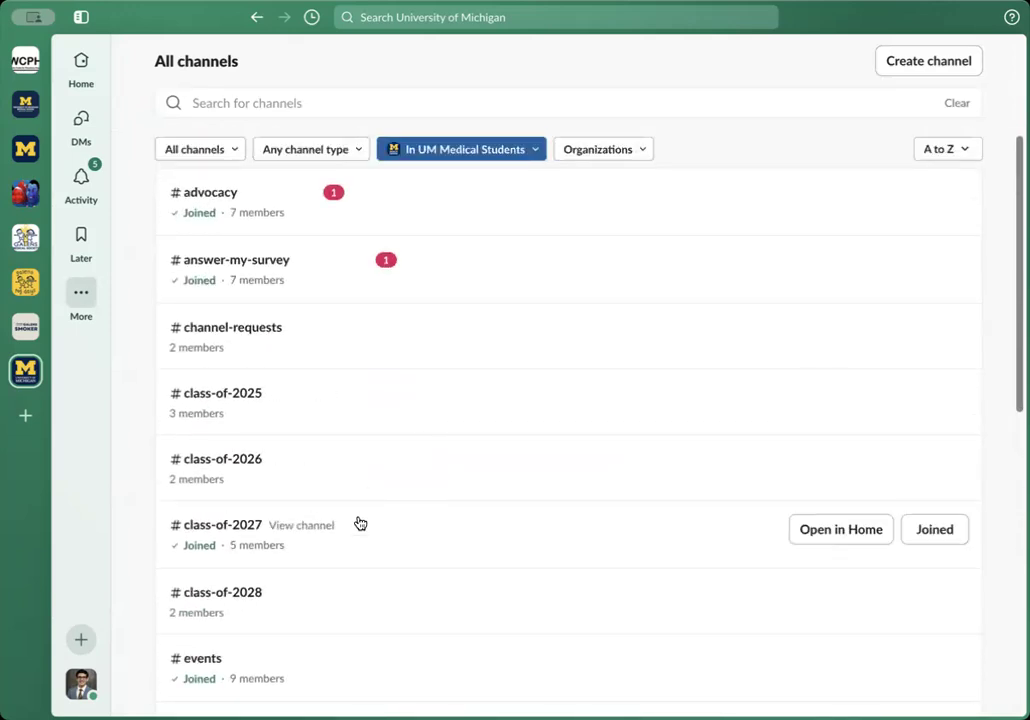
left_click(303, 608)
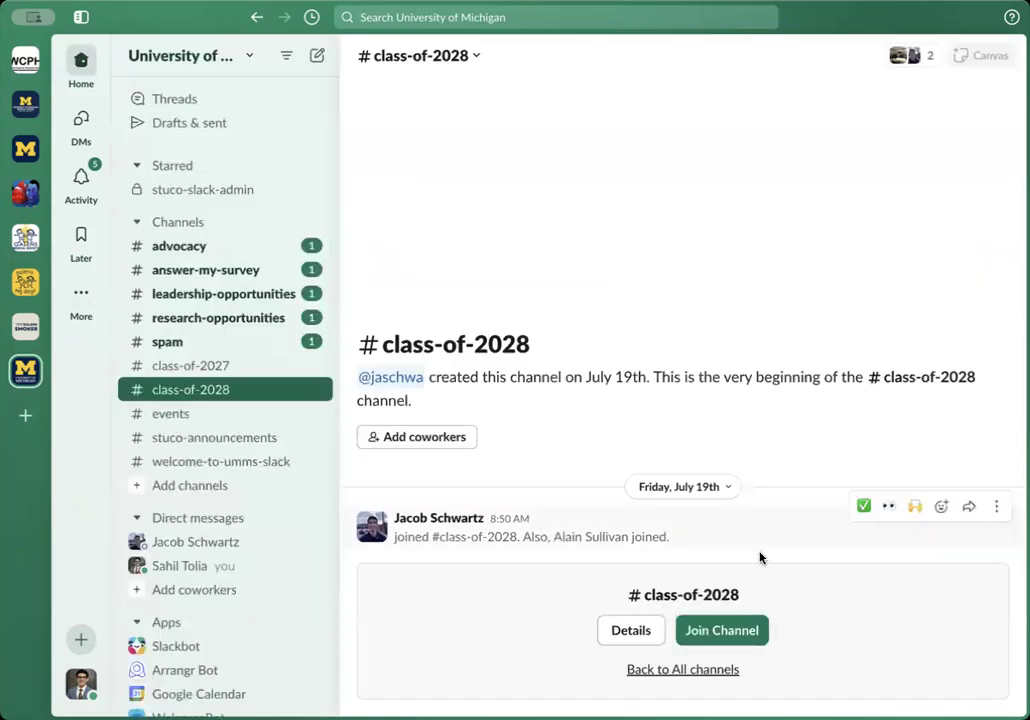
left_click(716, 632)
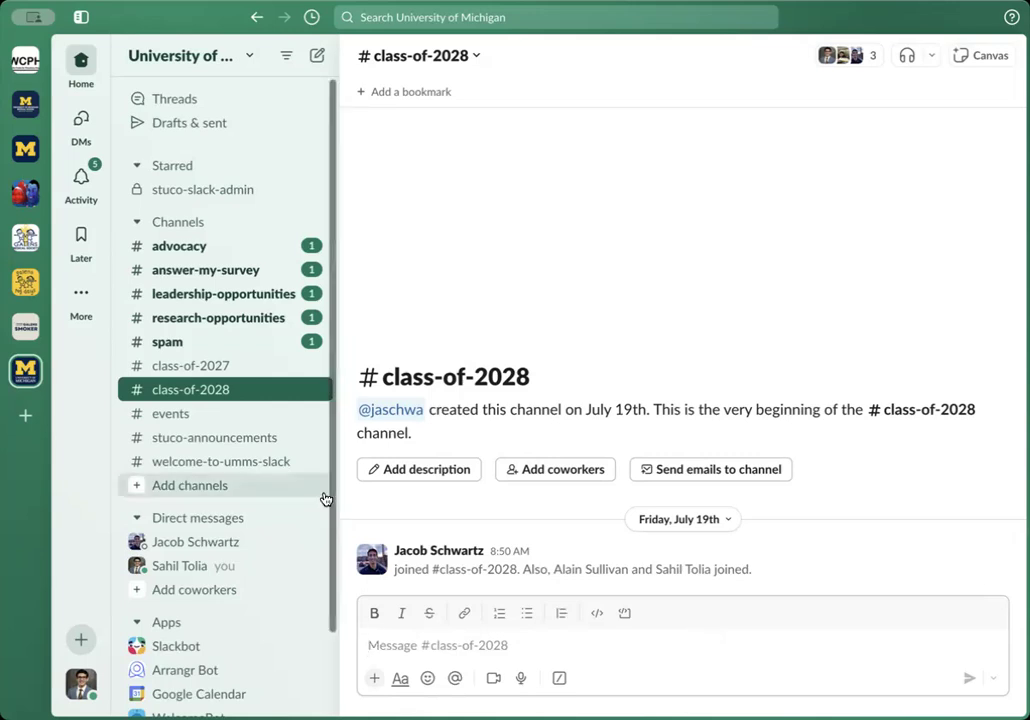
Browse the workspace's channels again and join slack-tech-support.
left_click(183, 490)
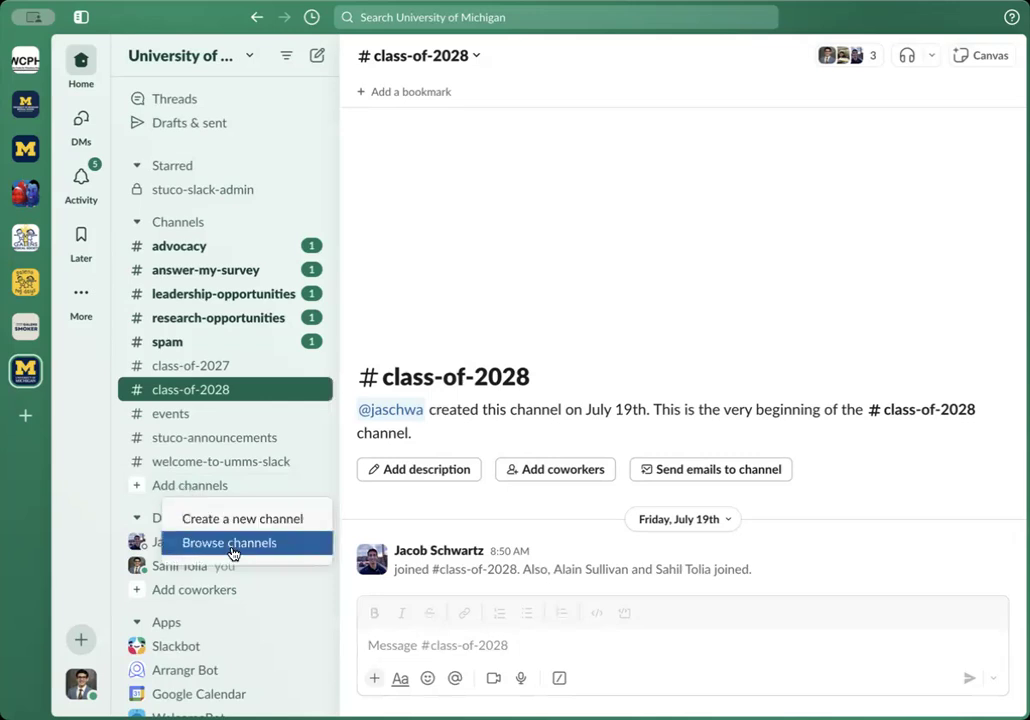
left_click(232, 545)
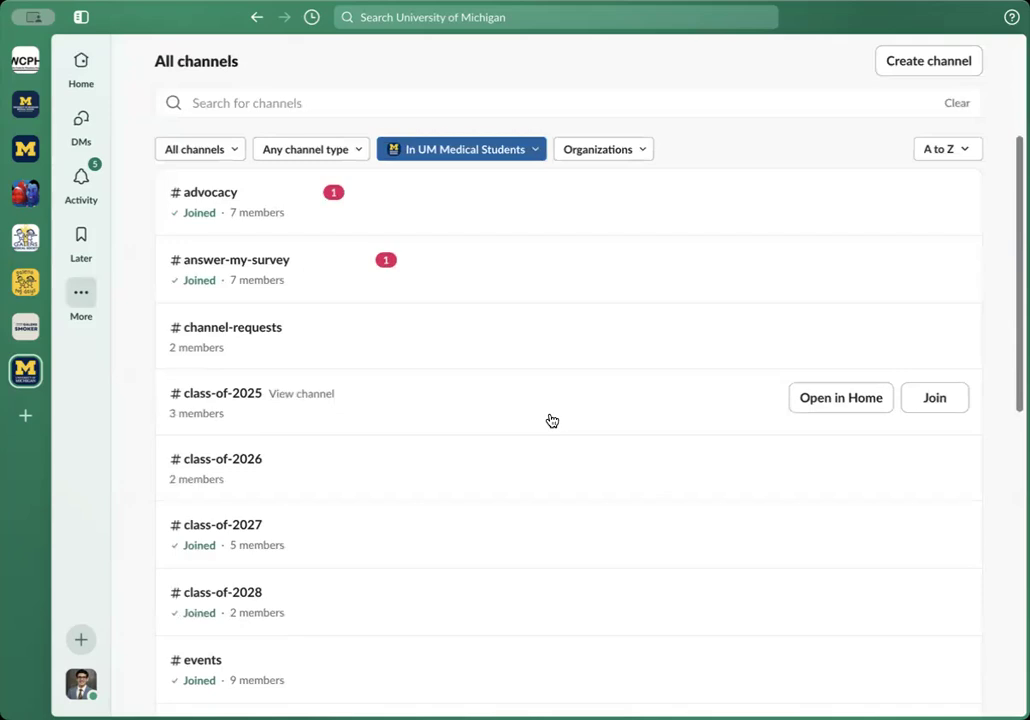
scroll(552, 420, "down", 10)
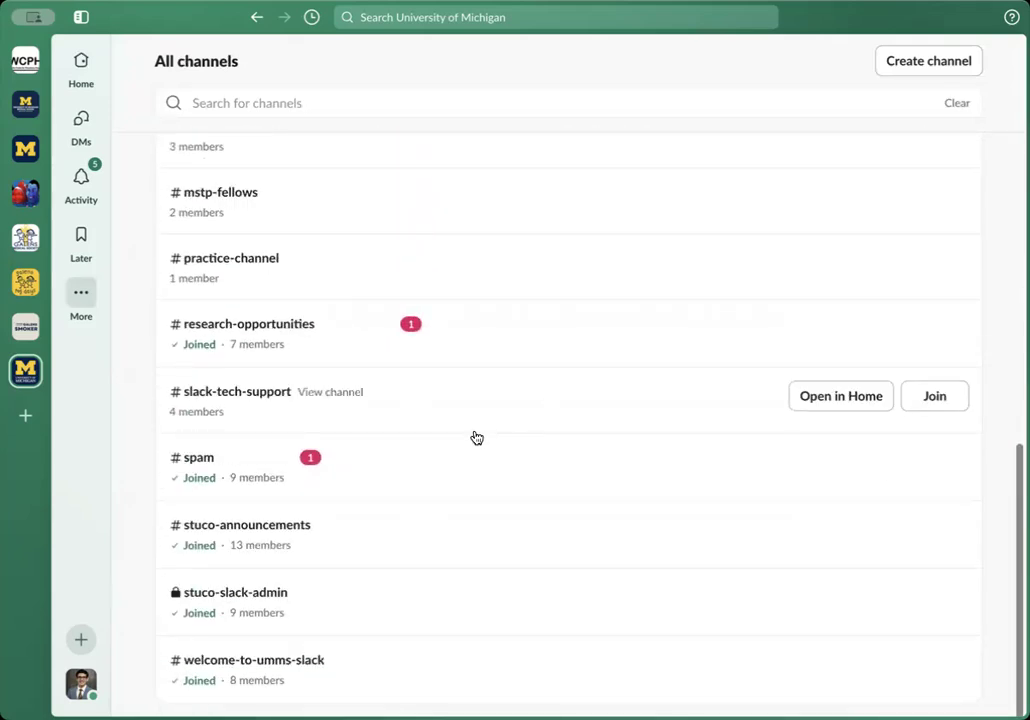
left_click(395, 402)
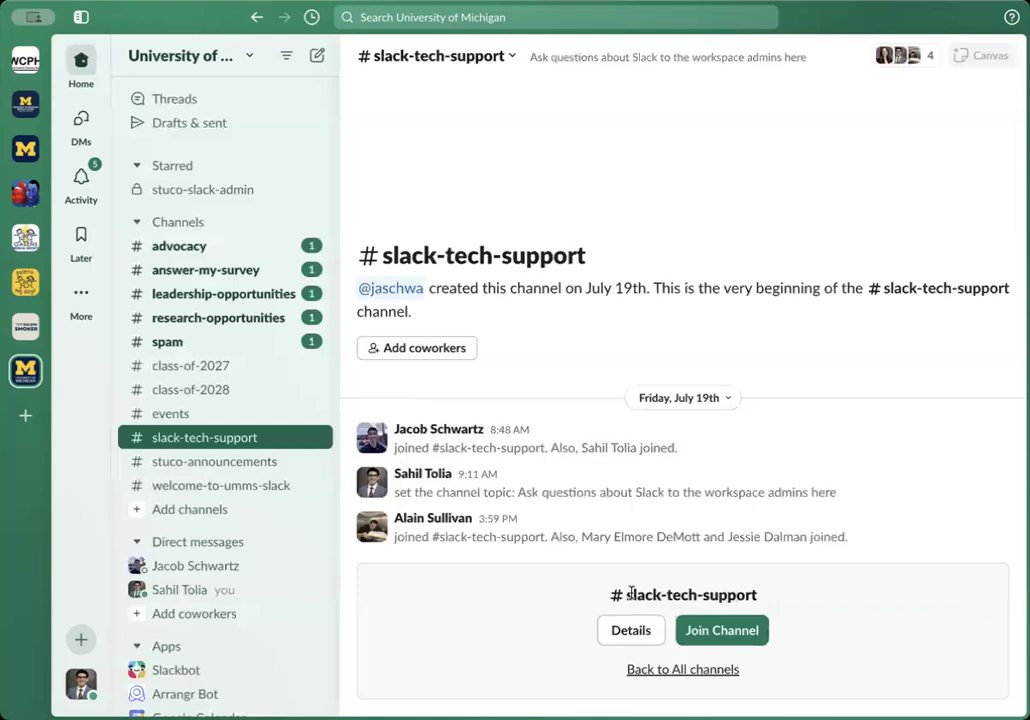
left_click(716, 629)
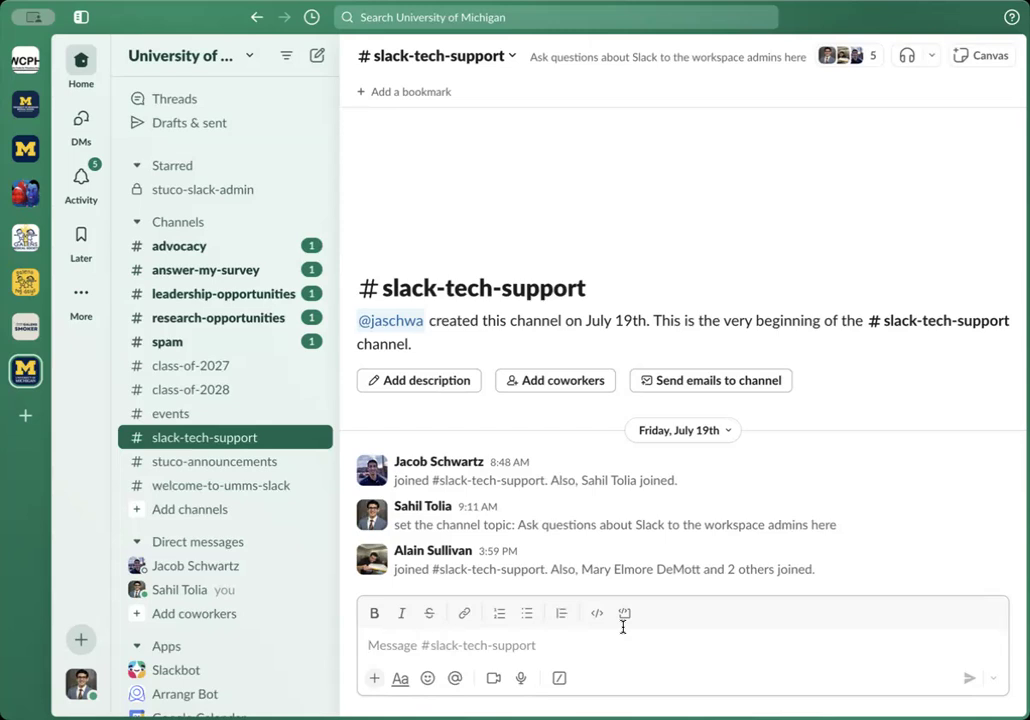
left_click(211, 519)
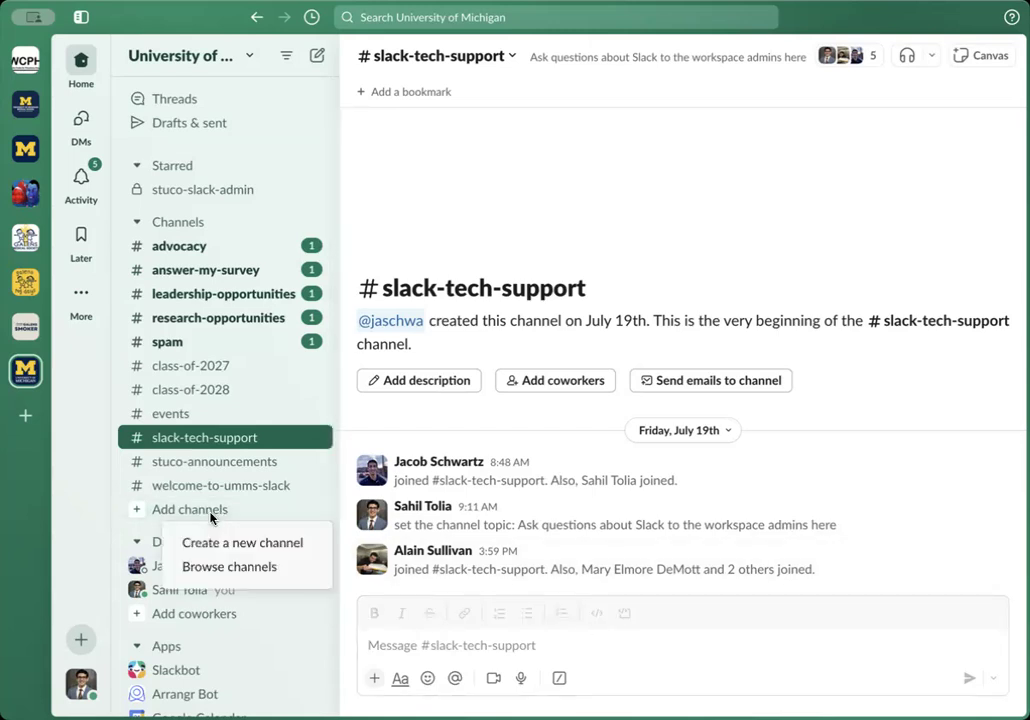
left_click(231, 545)
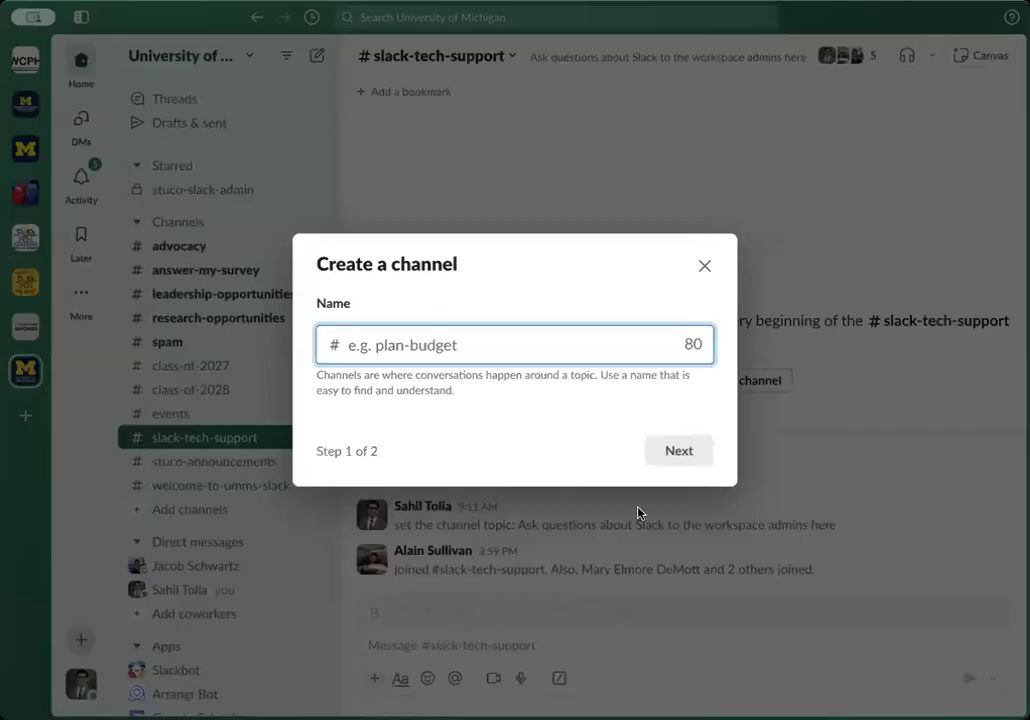
left_click(546, 292)
left_click(703, 270)
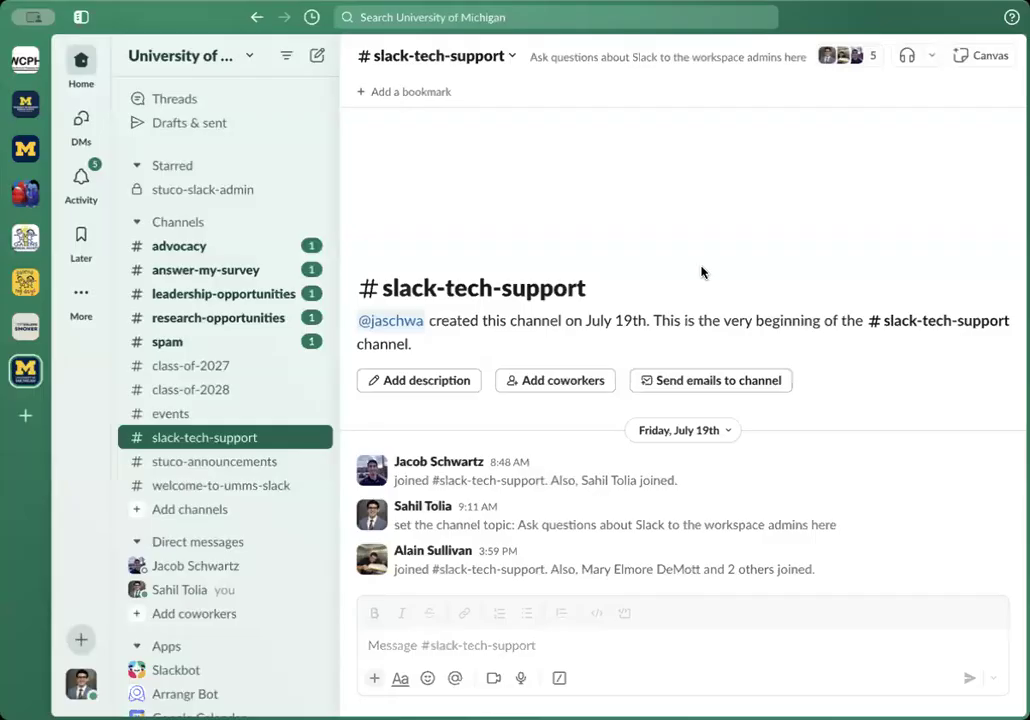
Review the list of all channels and join channel-requests.
left_click(184, 509)
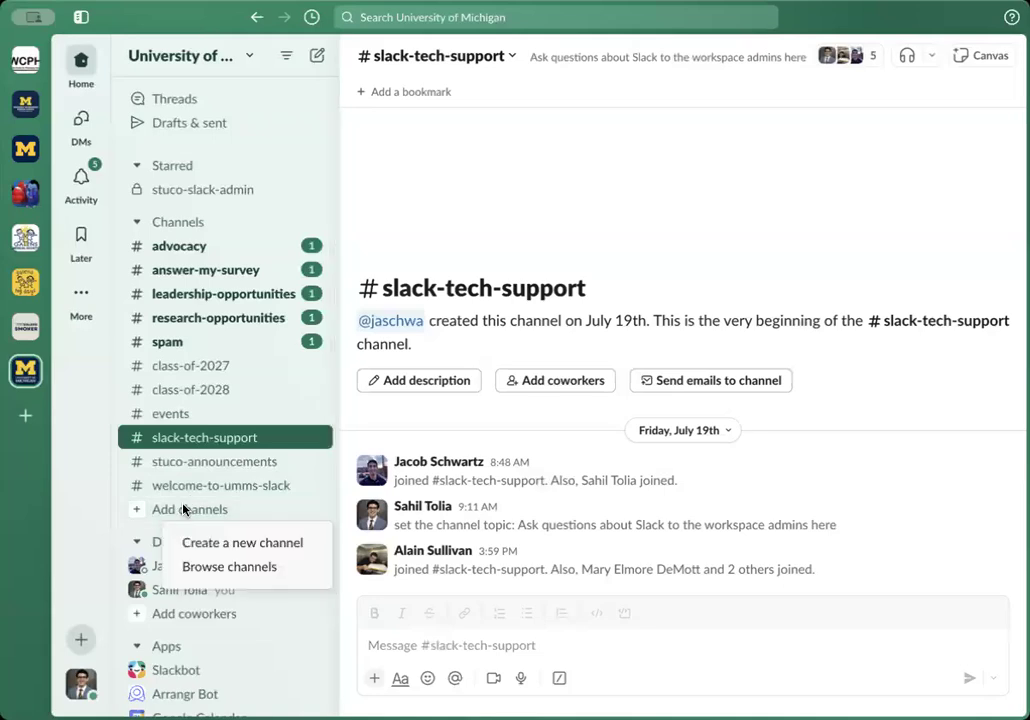
left_click(241, 565)
scroll(301, 527, "down", 1)
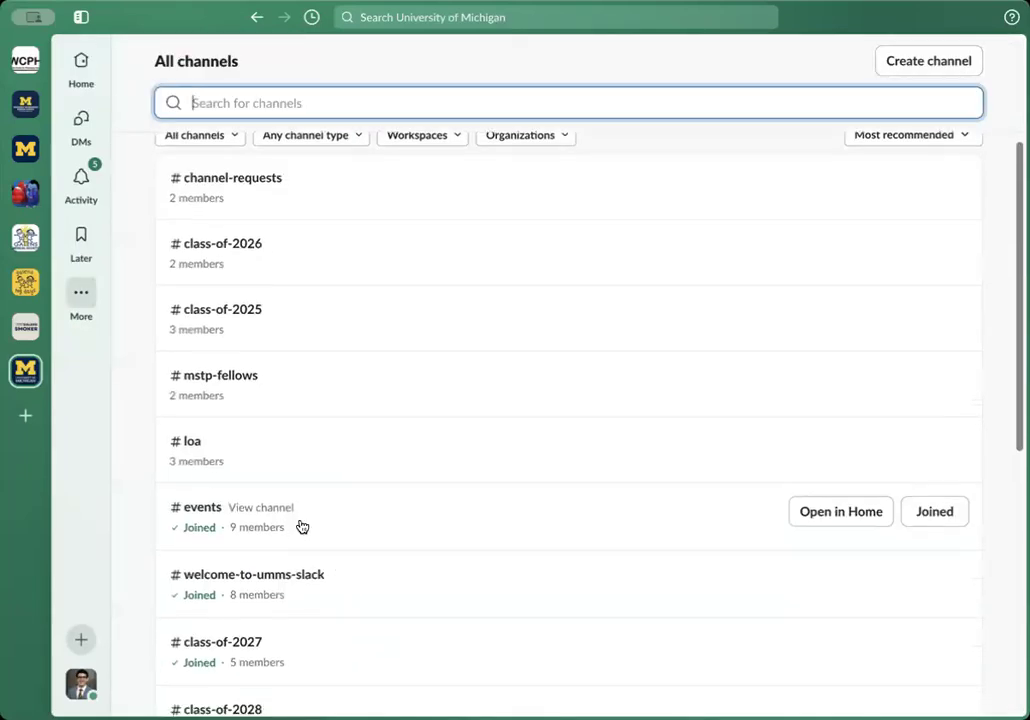
scroll(301, 527, "down", 1)
scroll(301, 527, "down", 3)
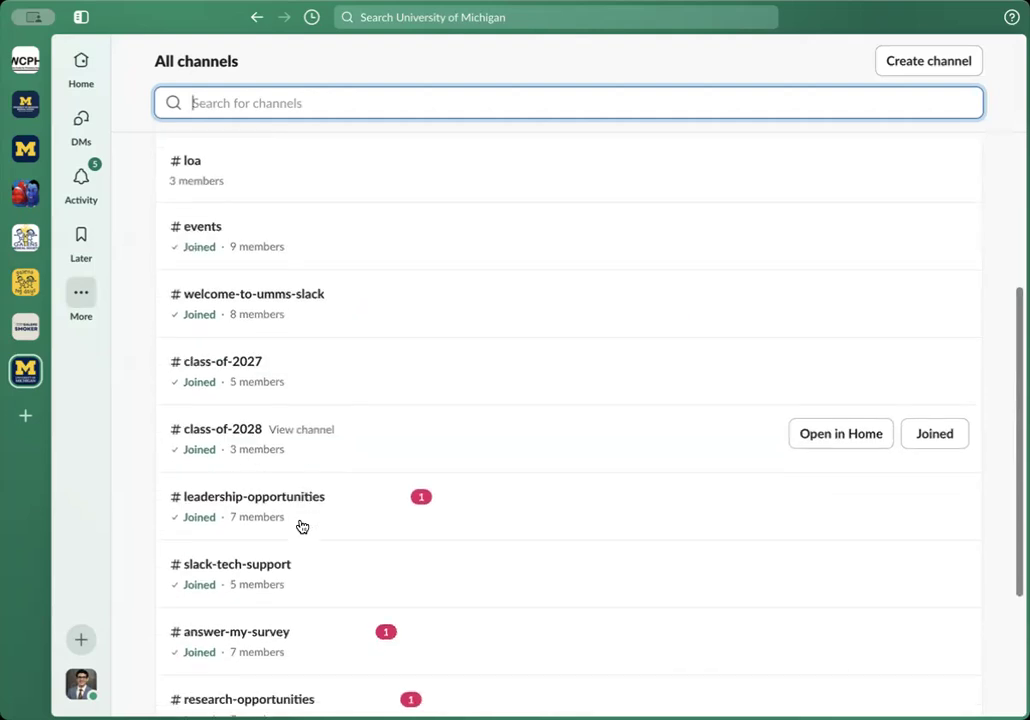
scroll(301, 527, "down", 3)
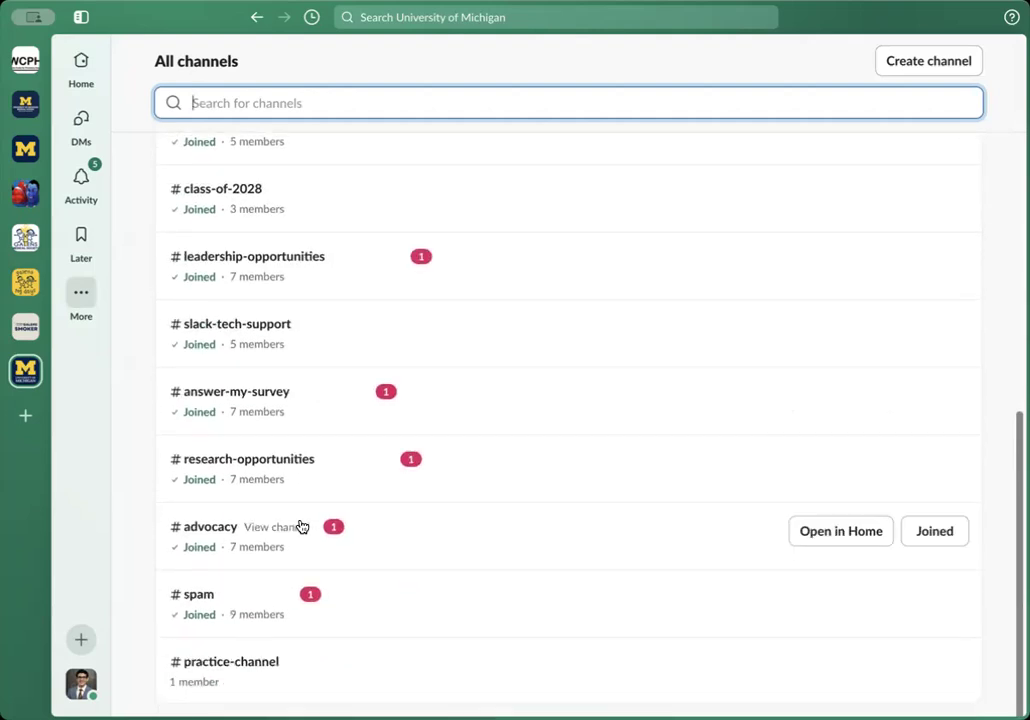
scroll(301, 527, "up", 8)
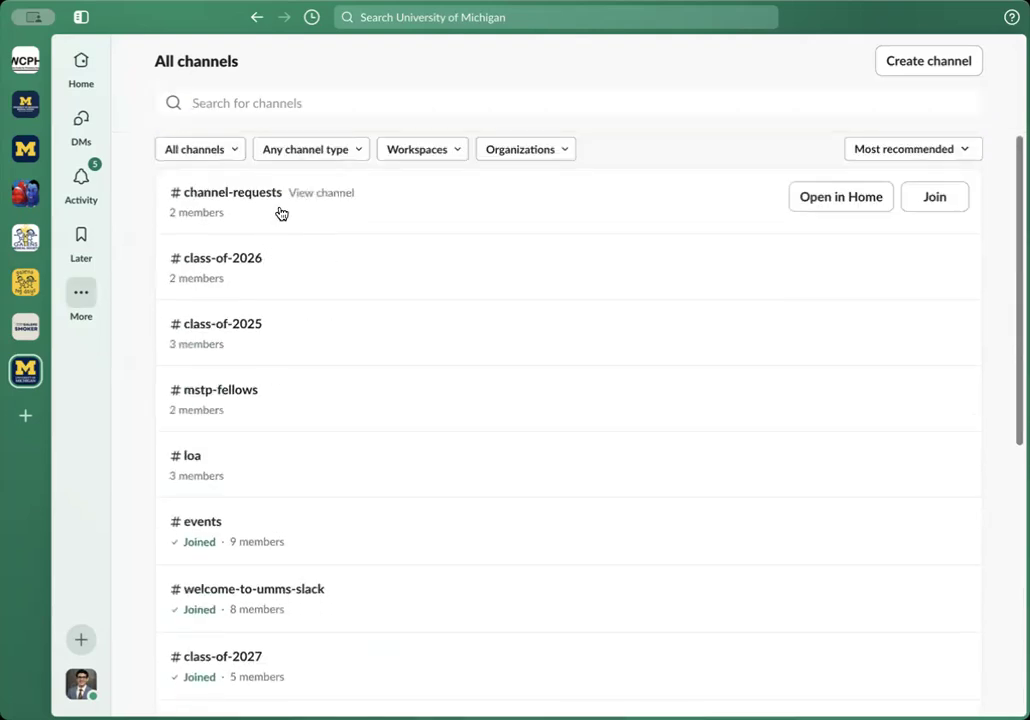
left_click(281, 213)
left_click(715, 632)
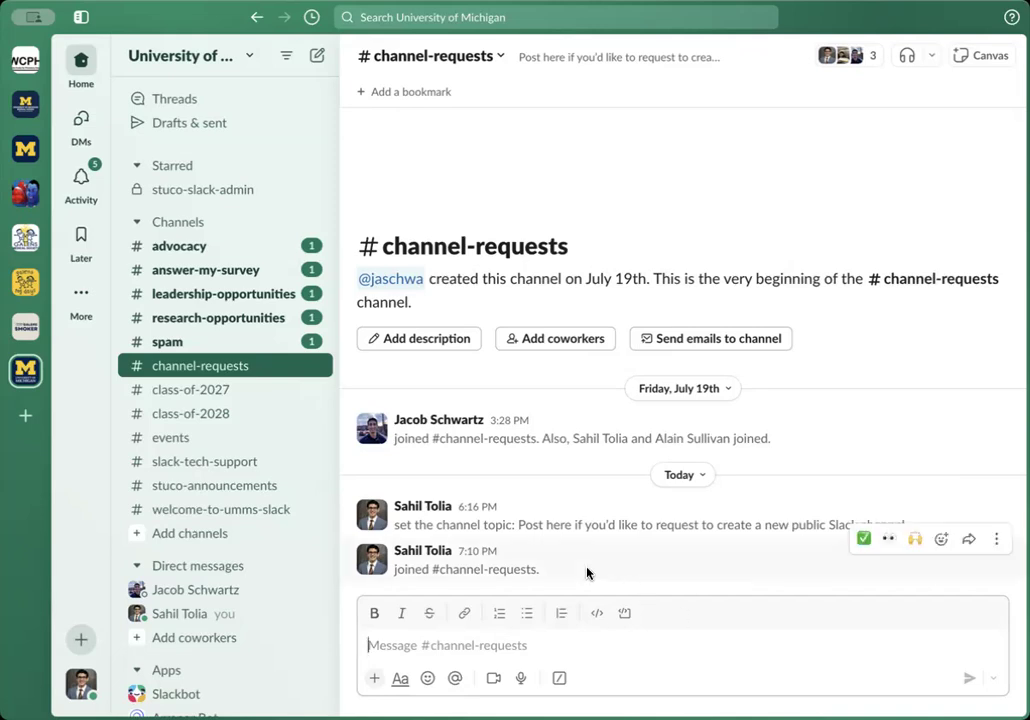
Review the show and sort options available for the Channels section, leaving the current settings in place.
left_click(204, 228)
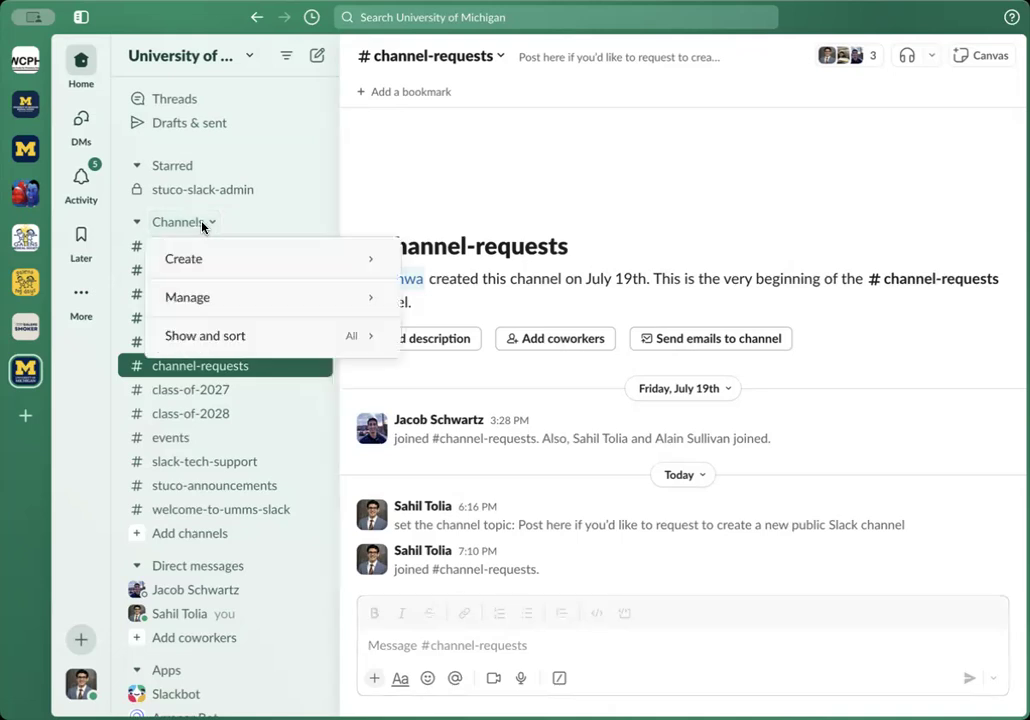
mouse_move(213, 337)
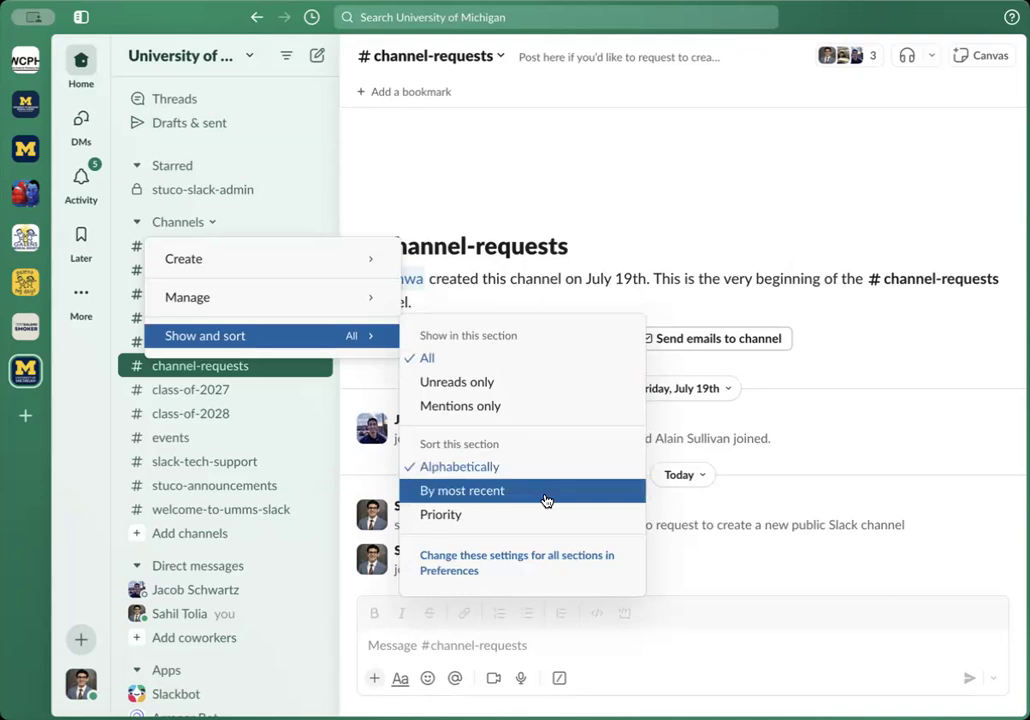
left_click(628, 257)
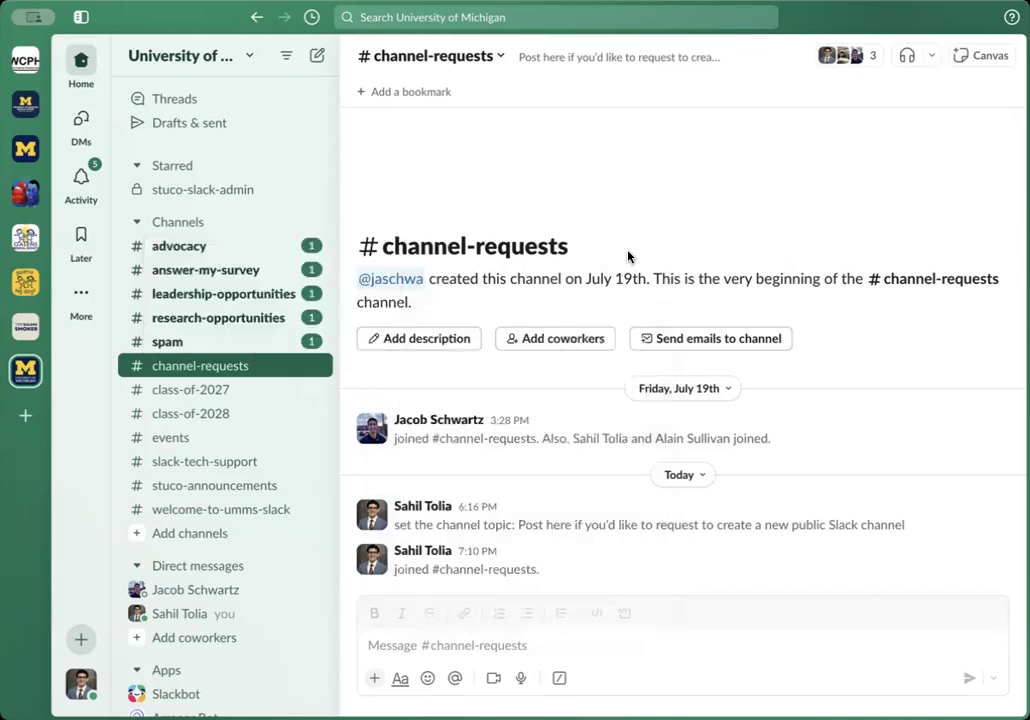
Star the class-of-2027 channel and mute the spam channel.
right_click(253, 396)
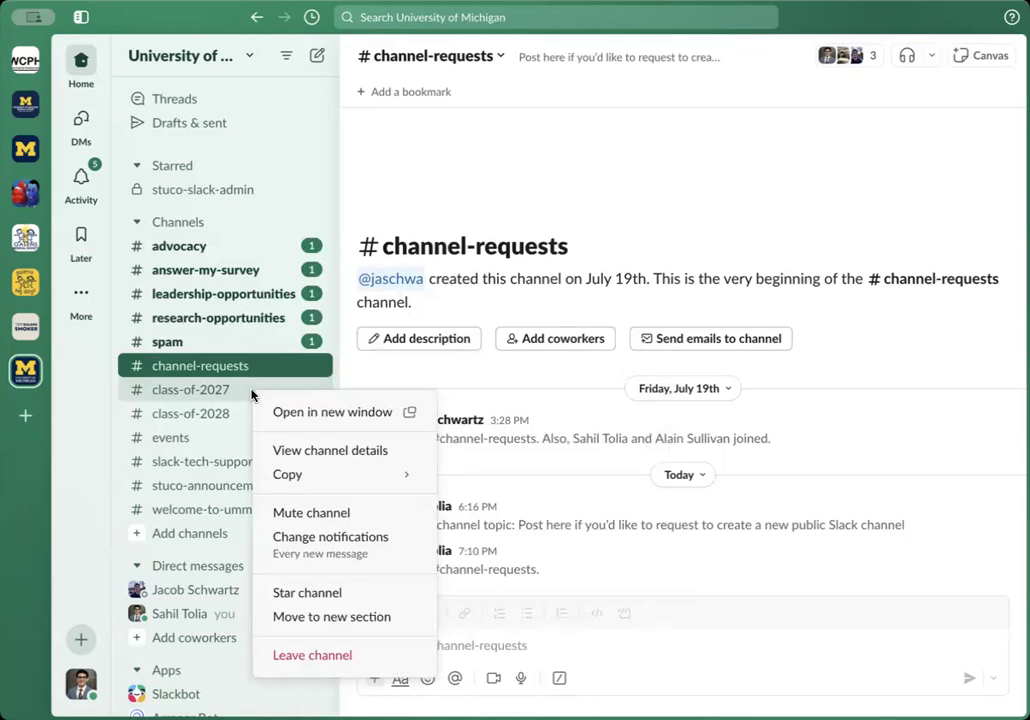
left_click(323, 591)
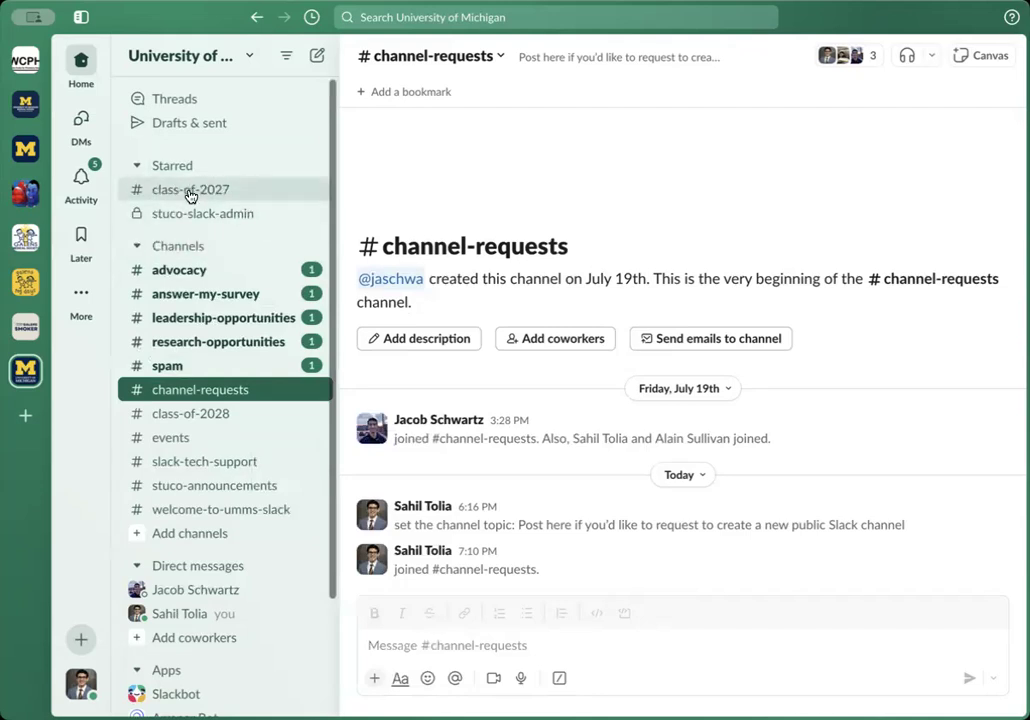
left_click(210, 368)
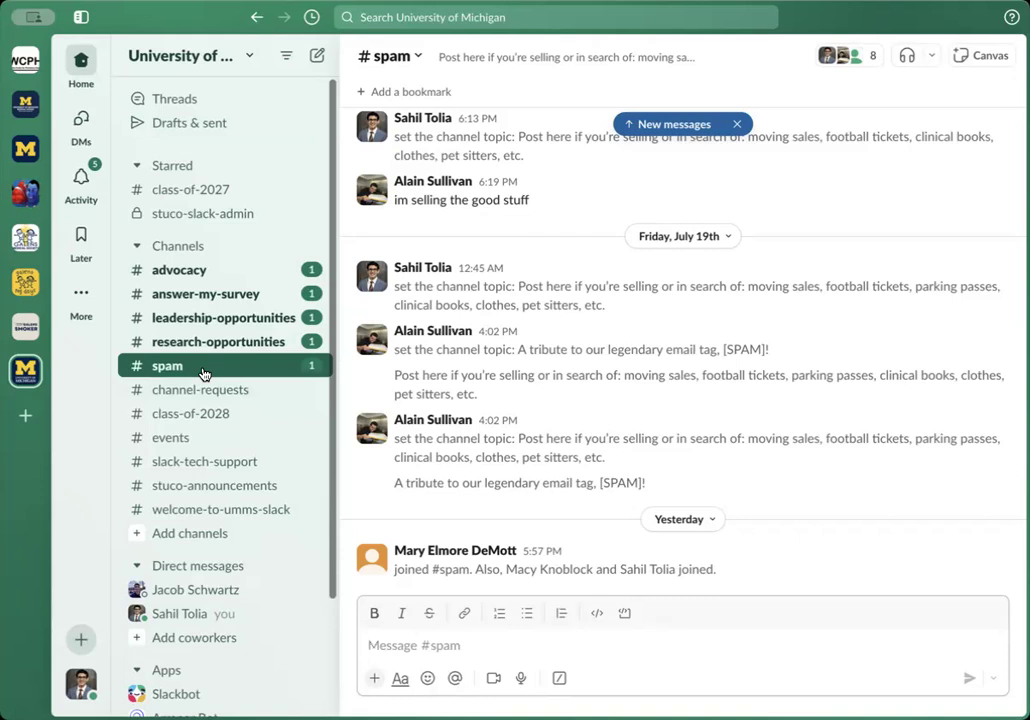
right_click(202, 372)
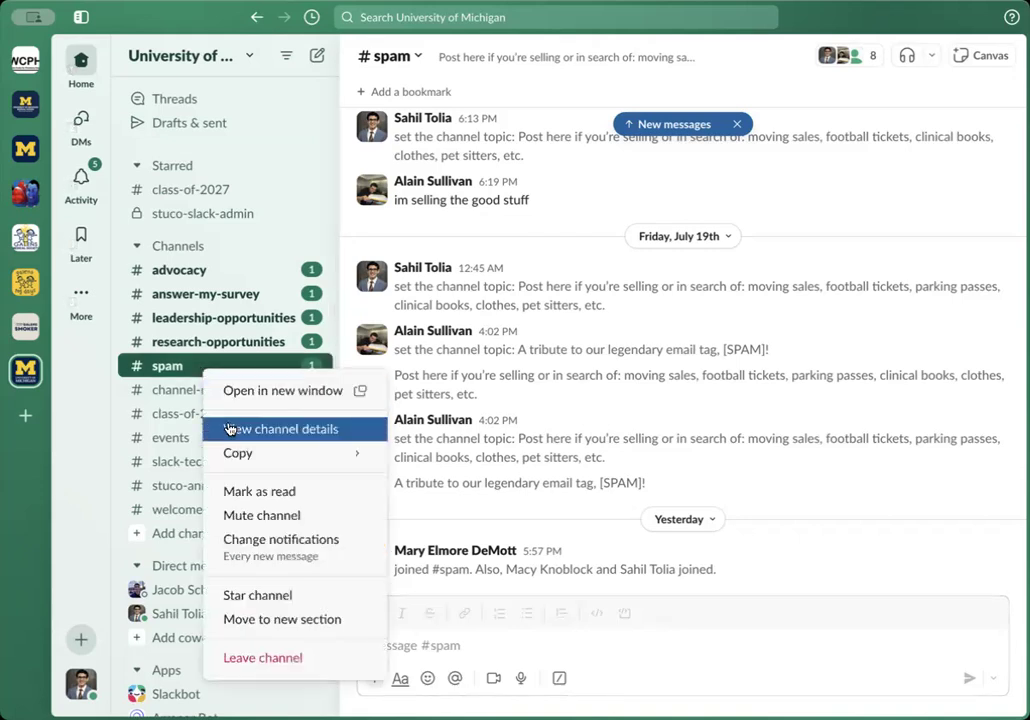
left_click(275, 519)
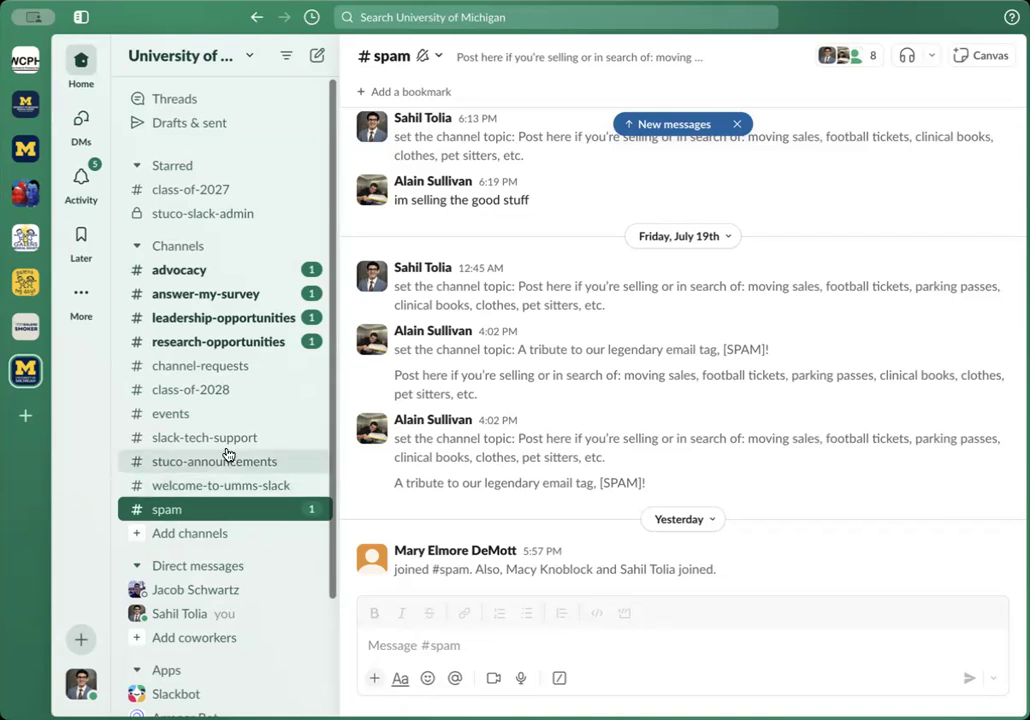
Open the class-of-2028 channel and leave it.
left_click(218, 389)
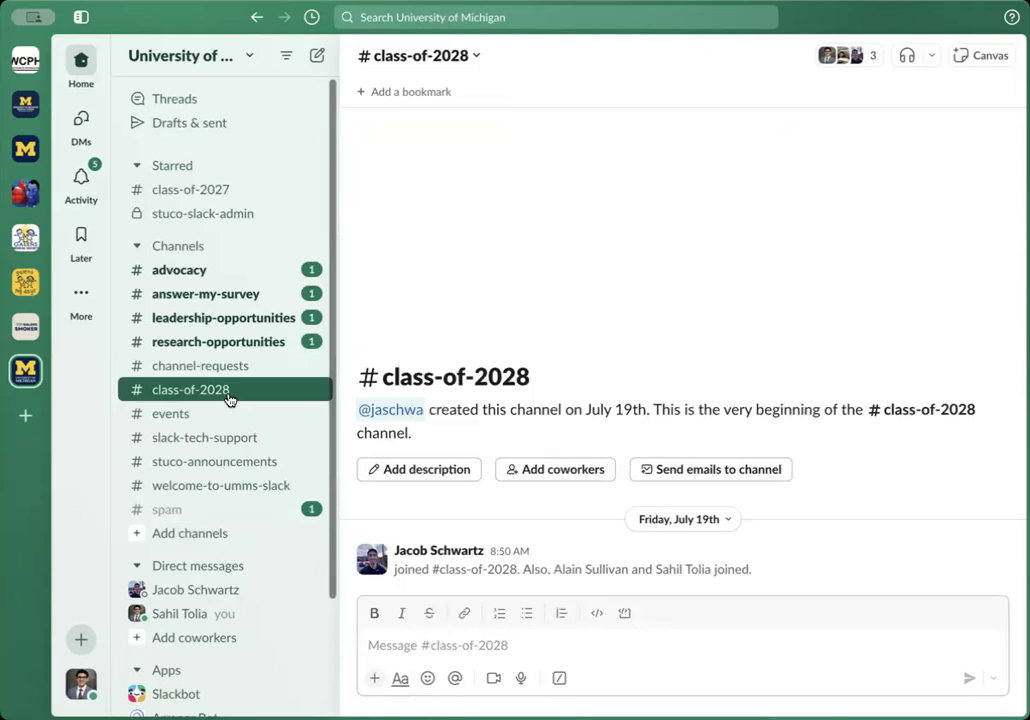
key("ctrl")
right_click(228, 399)
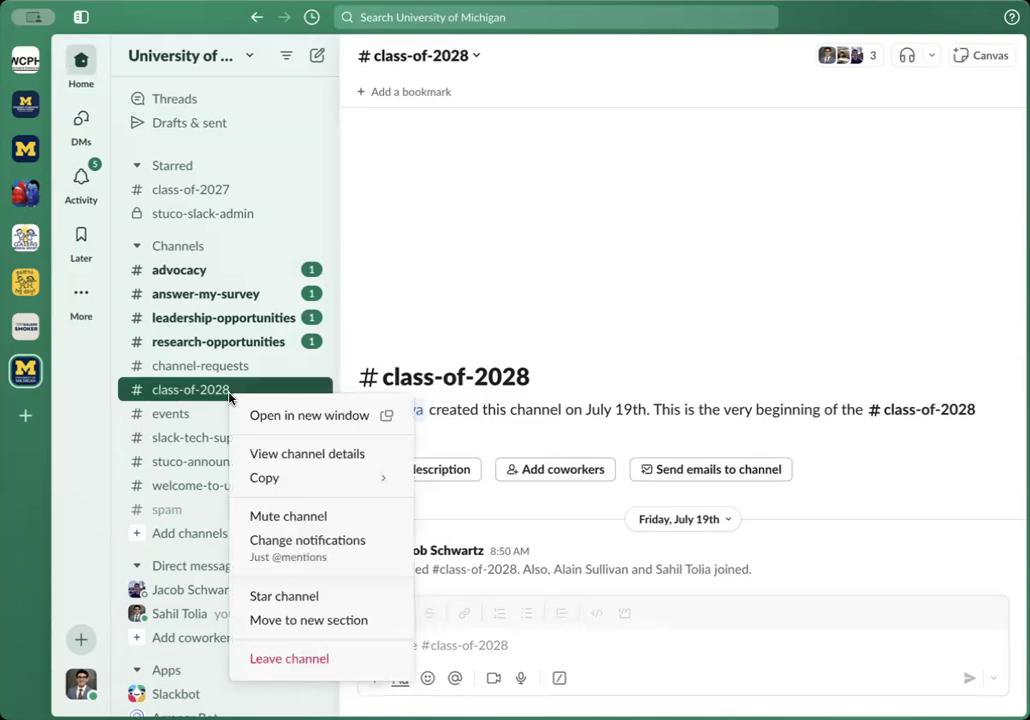
left_click(353, 659)
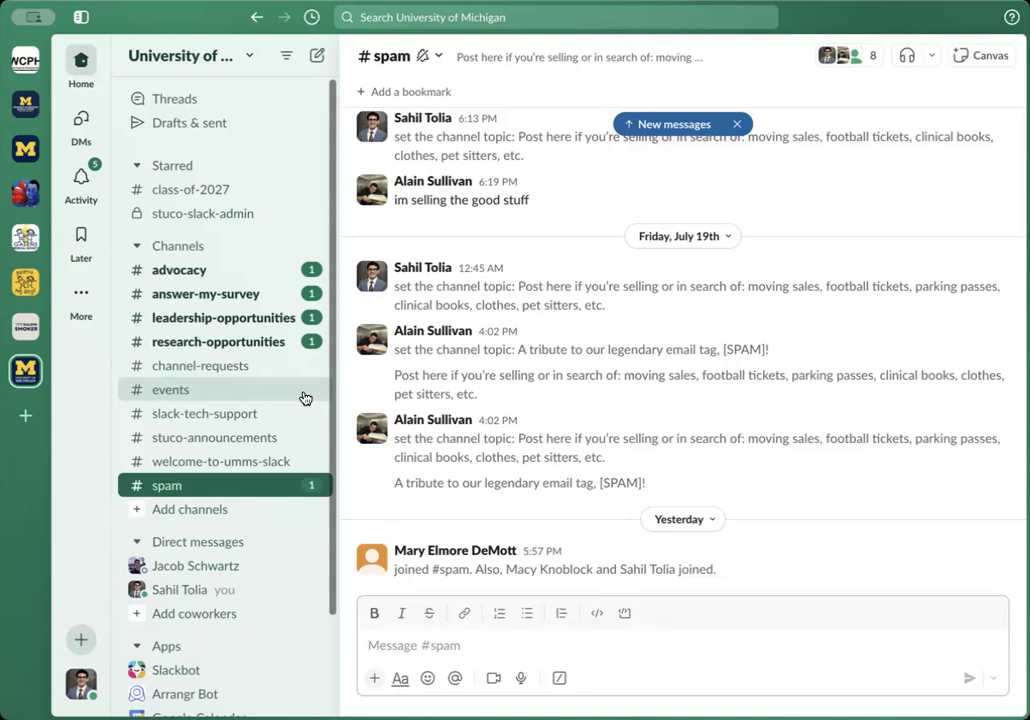
Send a new direct message reading "hi" to a fellow workspace member, and open your own personal message space.
scroll(305, 398, "down", 3)
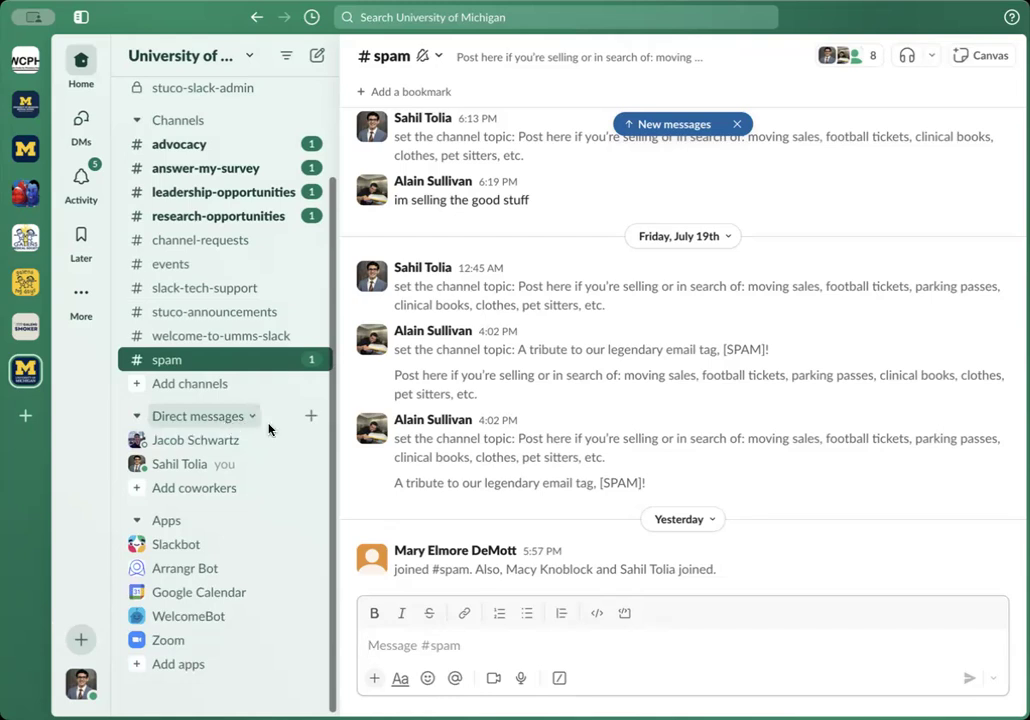
left_click(311, 421)
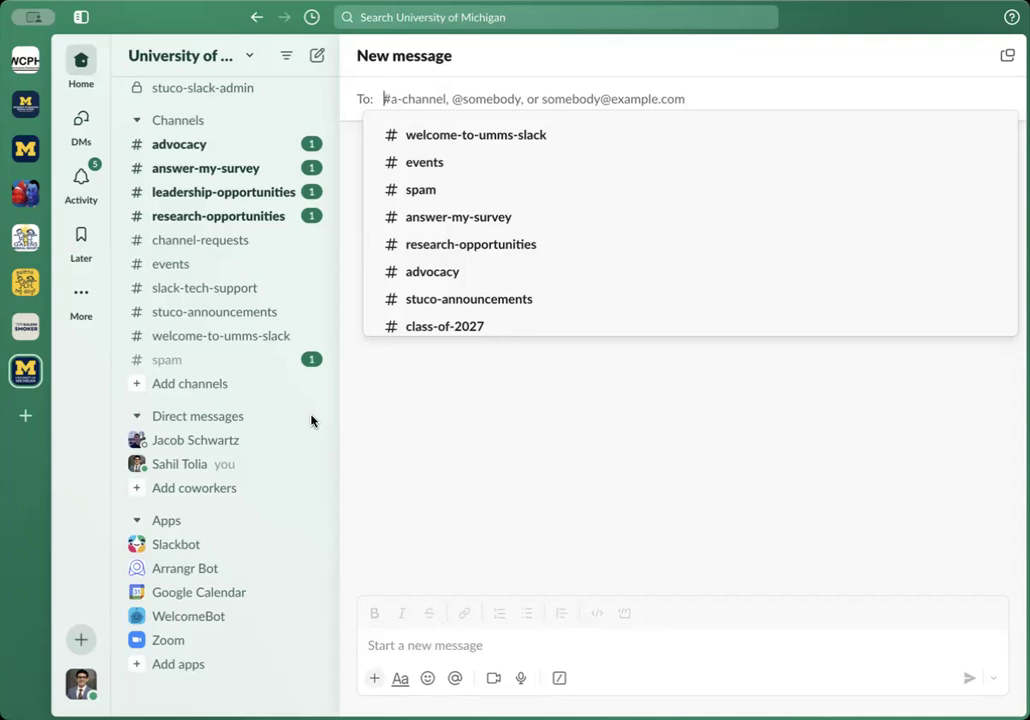
type("mary")
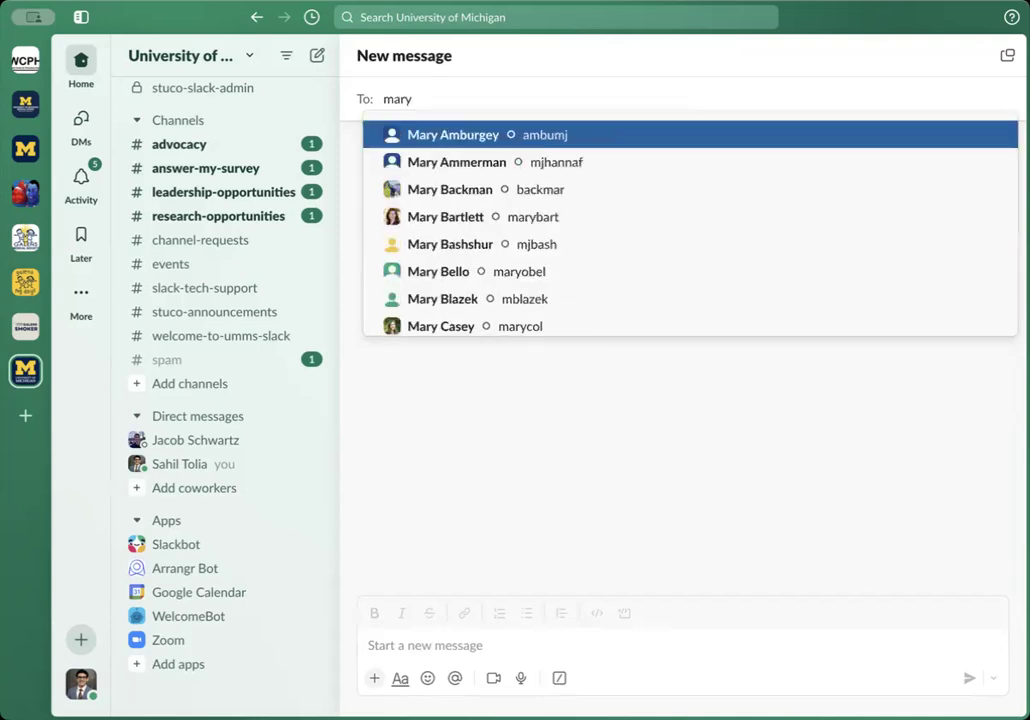
key("BackSpace")
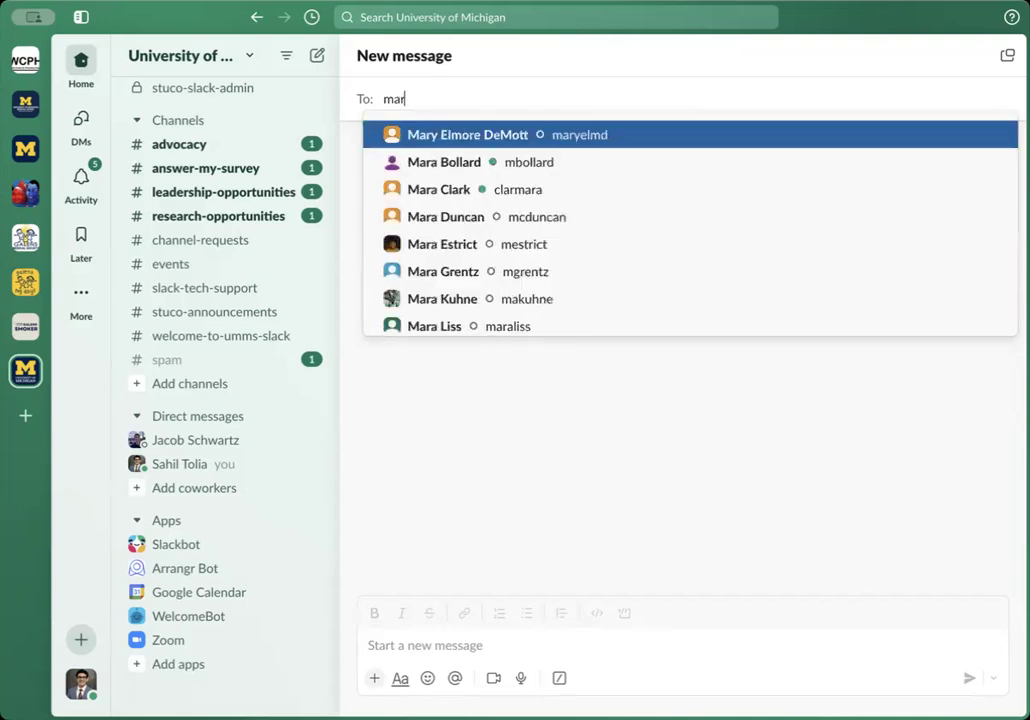
left_click(536, 134)
left_click(510, 644)
type("hi")
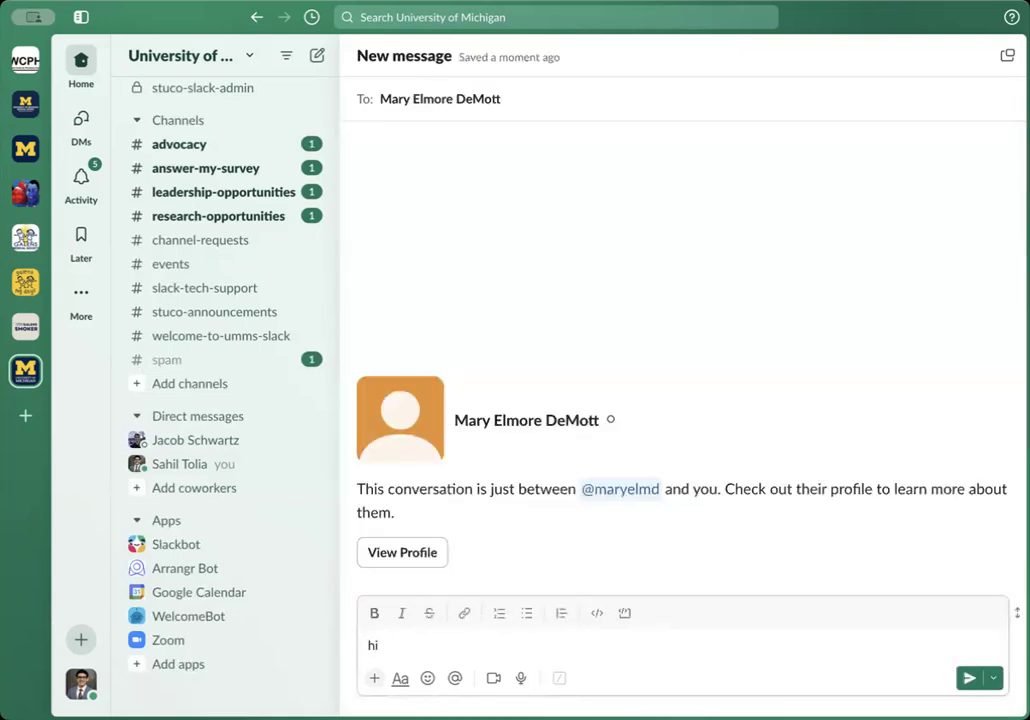
key("Return")
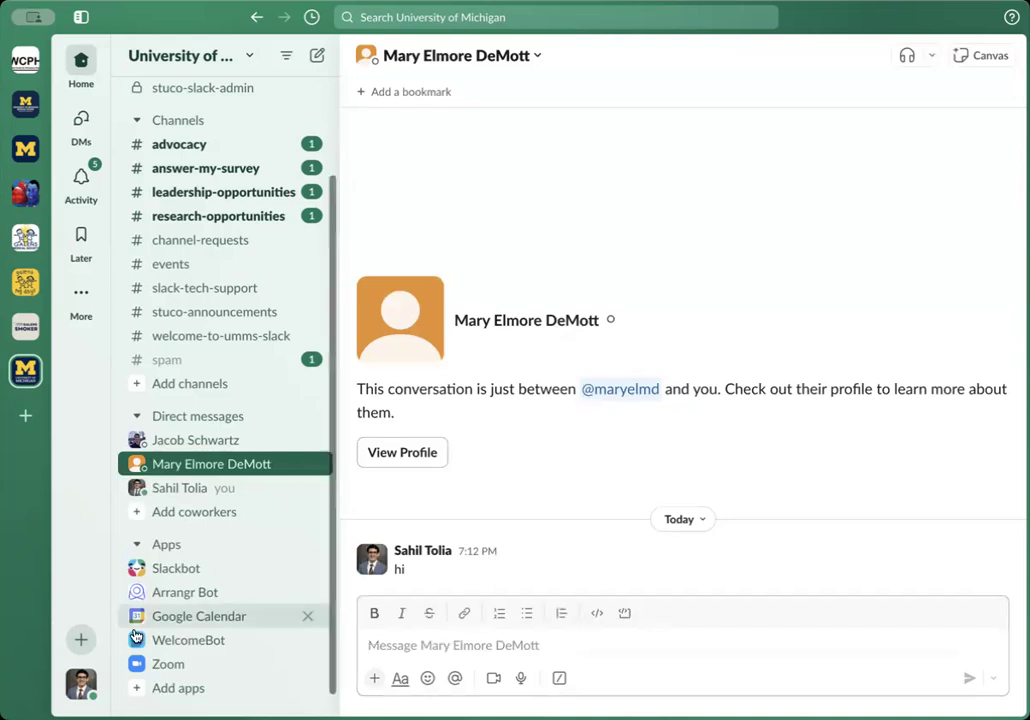
left_click(197, 487)
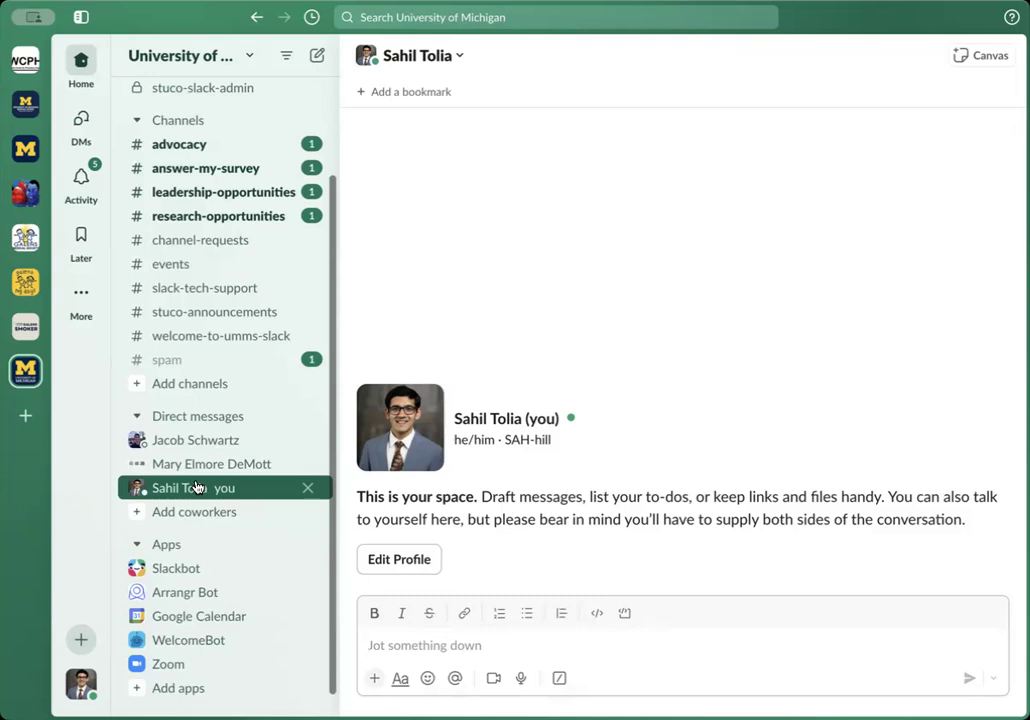
Edit the sample event message in the events channel, re-entering the date as July 25th, and save it.
left_click(217, 266)
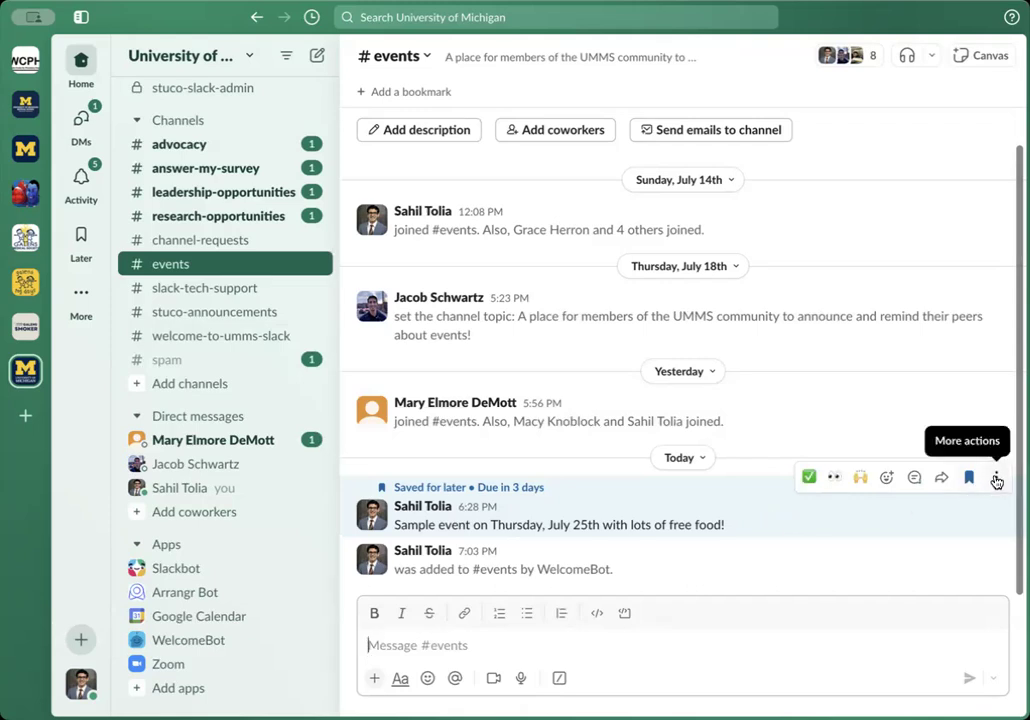
left_click(996, 482)
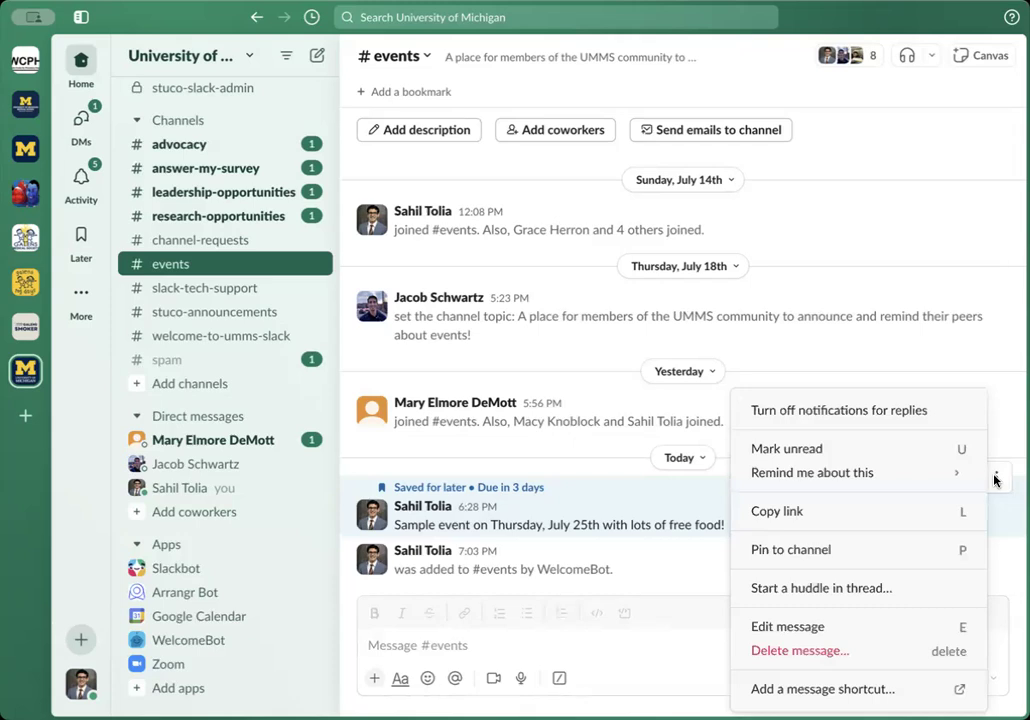
left_click(846, 628)
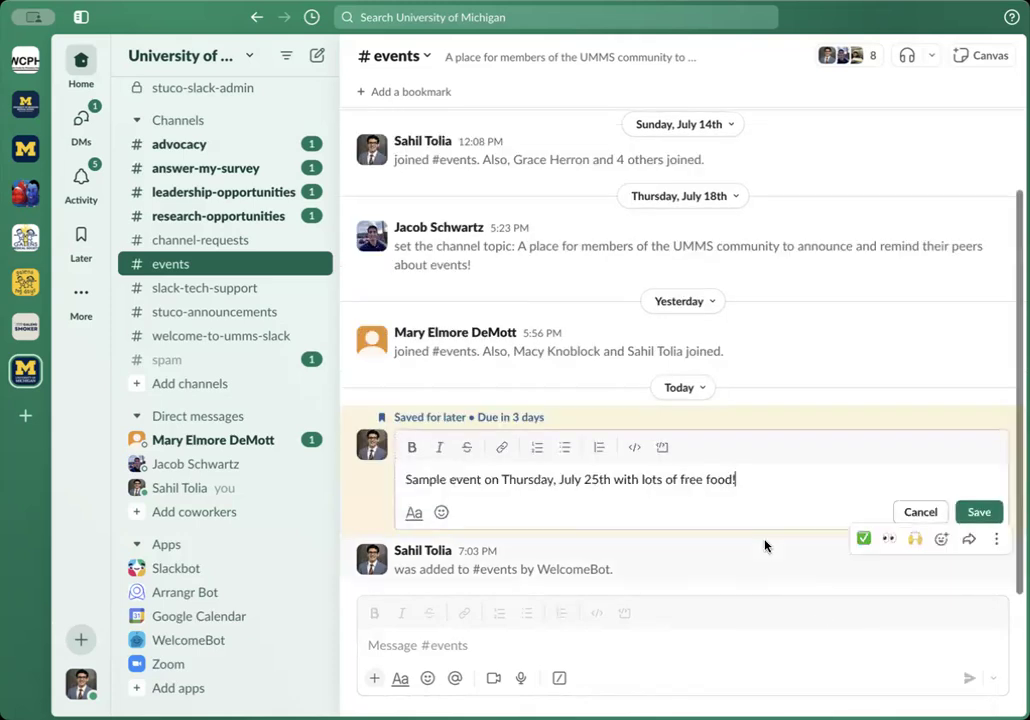
left_click(598, 480)
key("BackSpace")
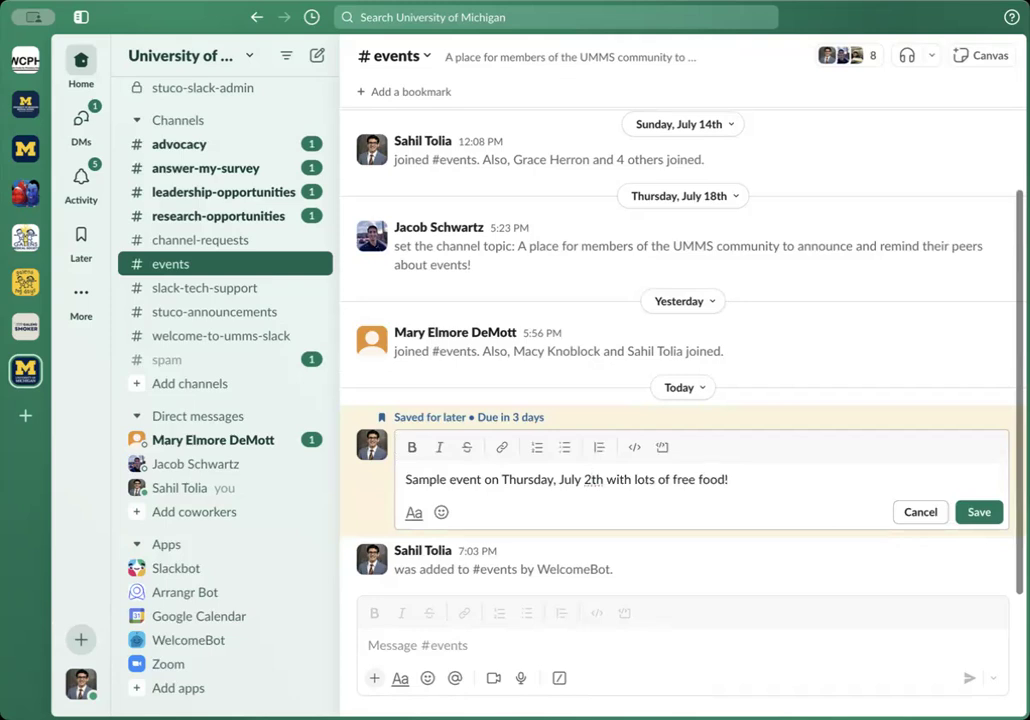
type("5")
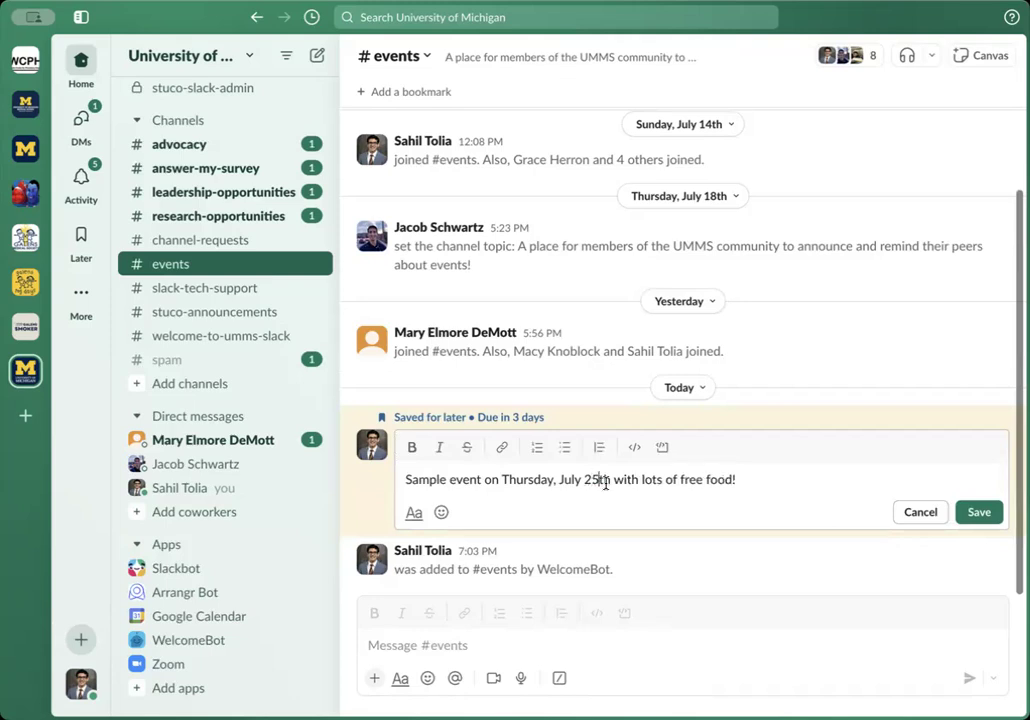
left_click(966, 513)
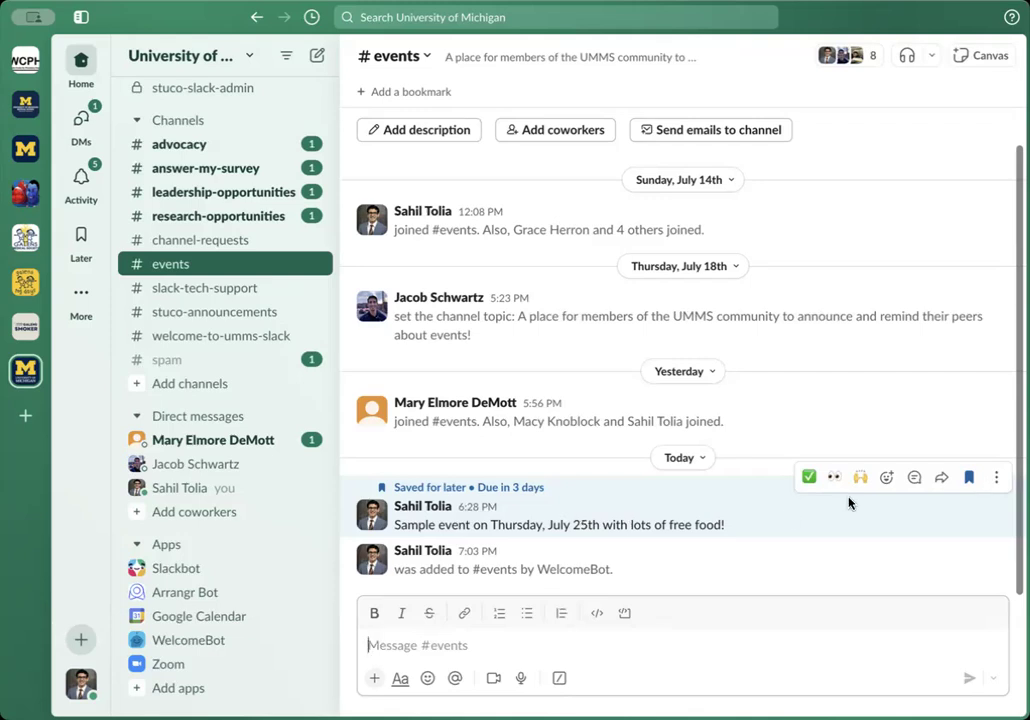
Reply "yay" in a thread on the sample event message and close the thread.
left_click(915, 478)
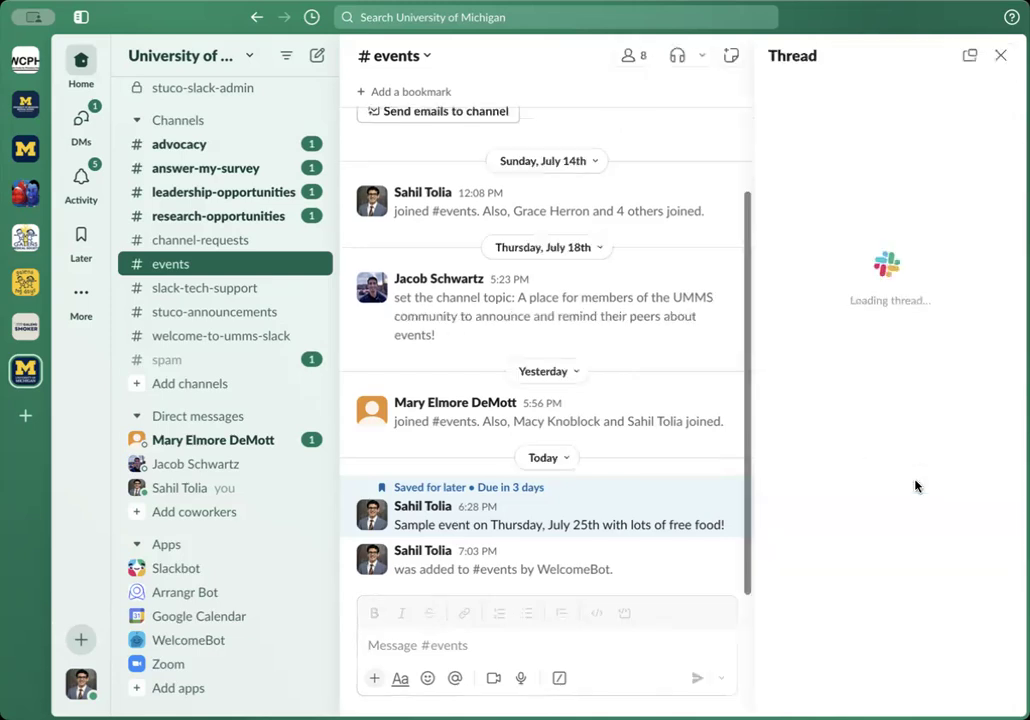
type("yay")
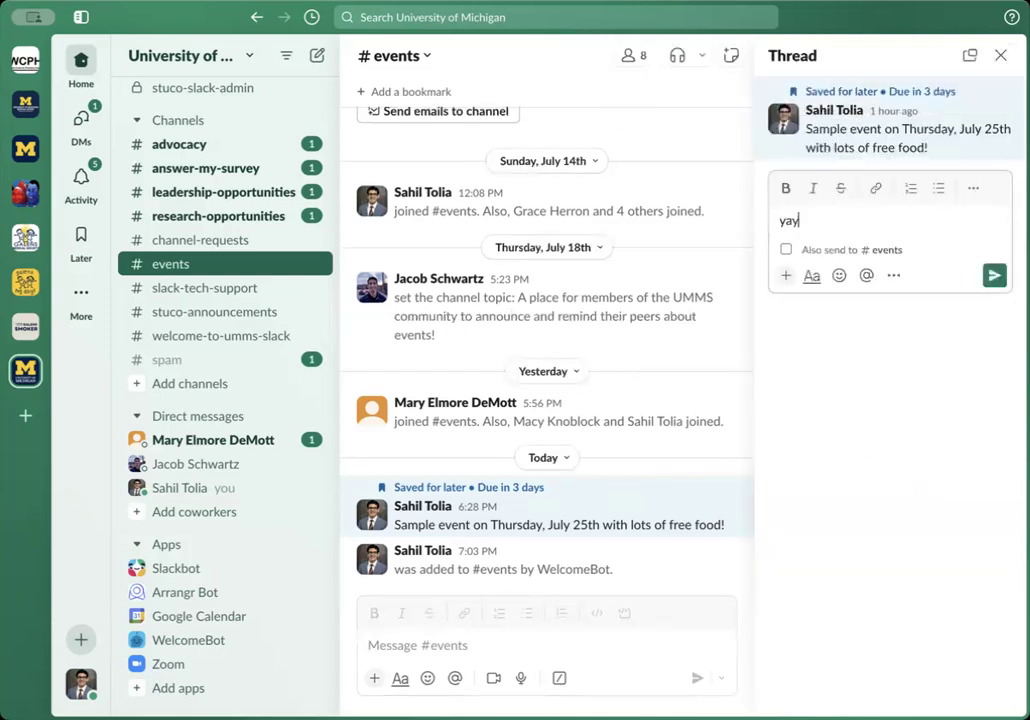
key("Return")
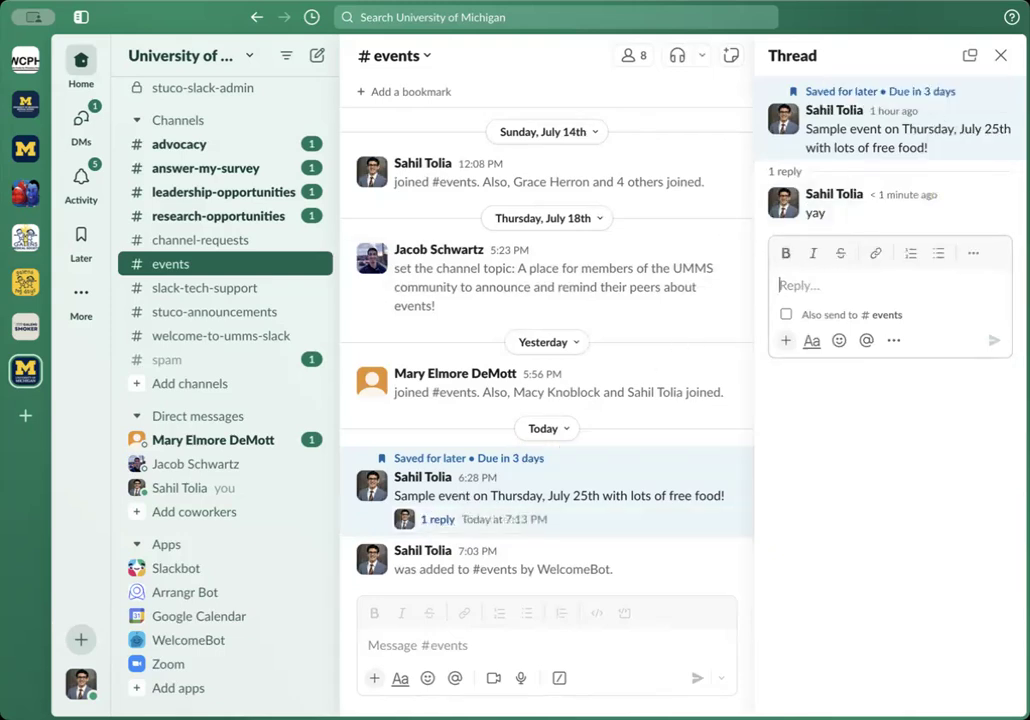
left_click(1000, 56)
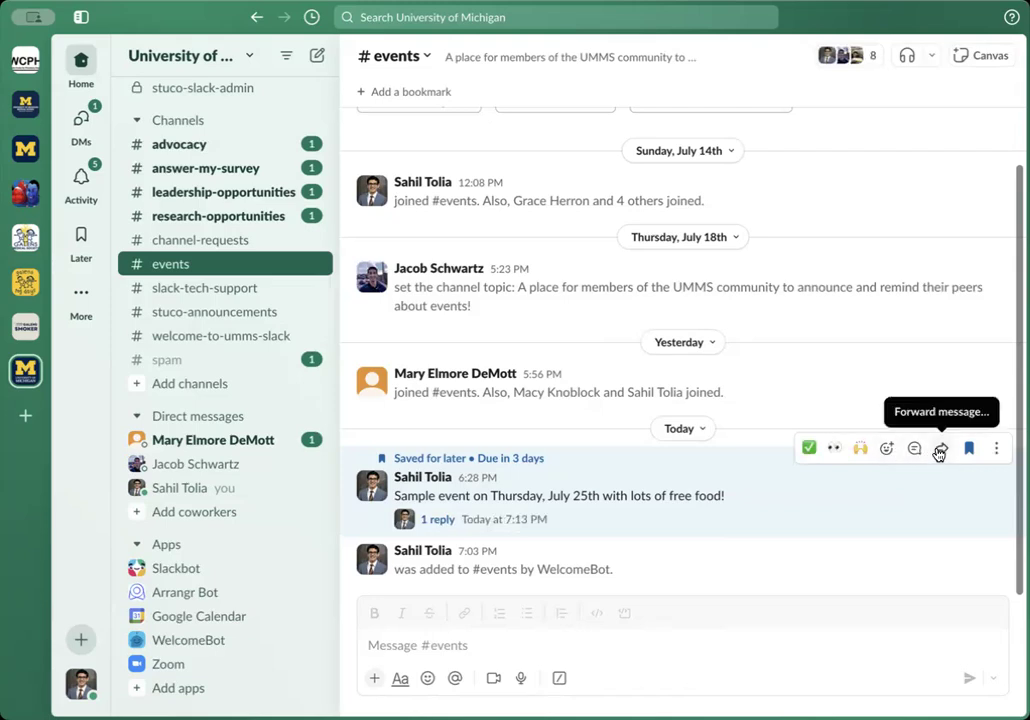
Look through the possible destinations for forwarding the sample event message, and close the dialog without forwarding.
left_click(942, 453)
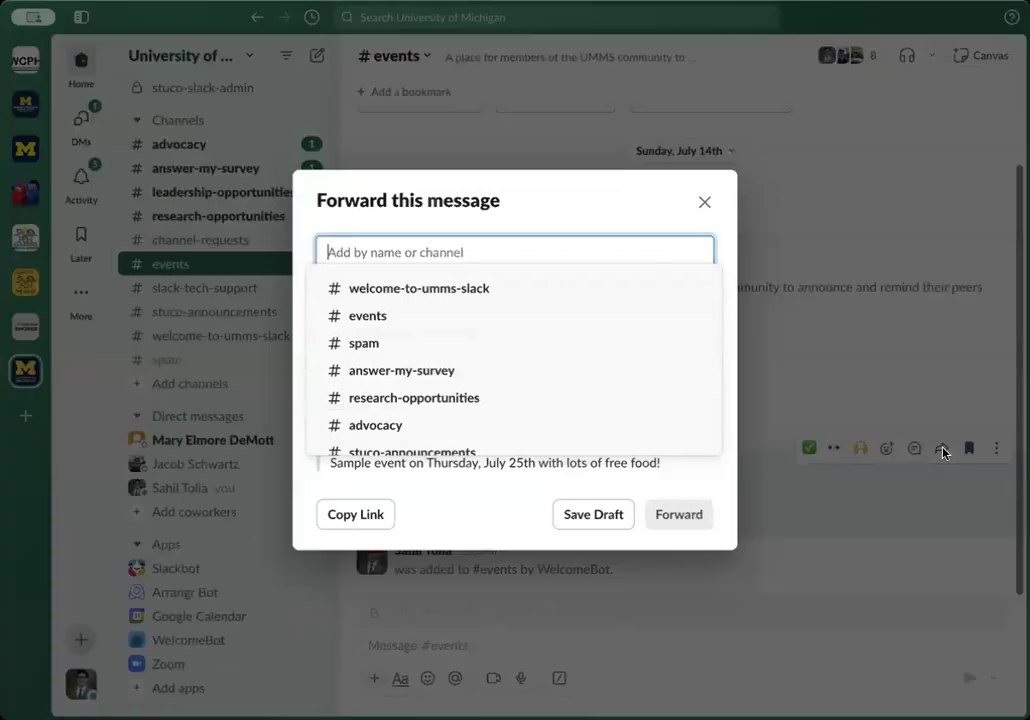
scroll(556, 398, "down", 1)
scroll(556, 398, "up", 1)
scroll(556, 398, "down", 10)
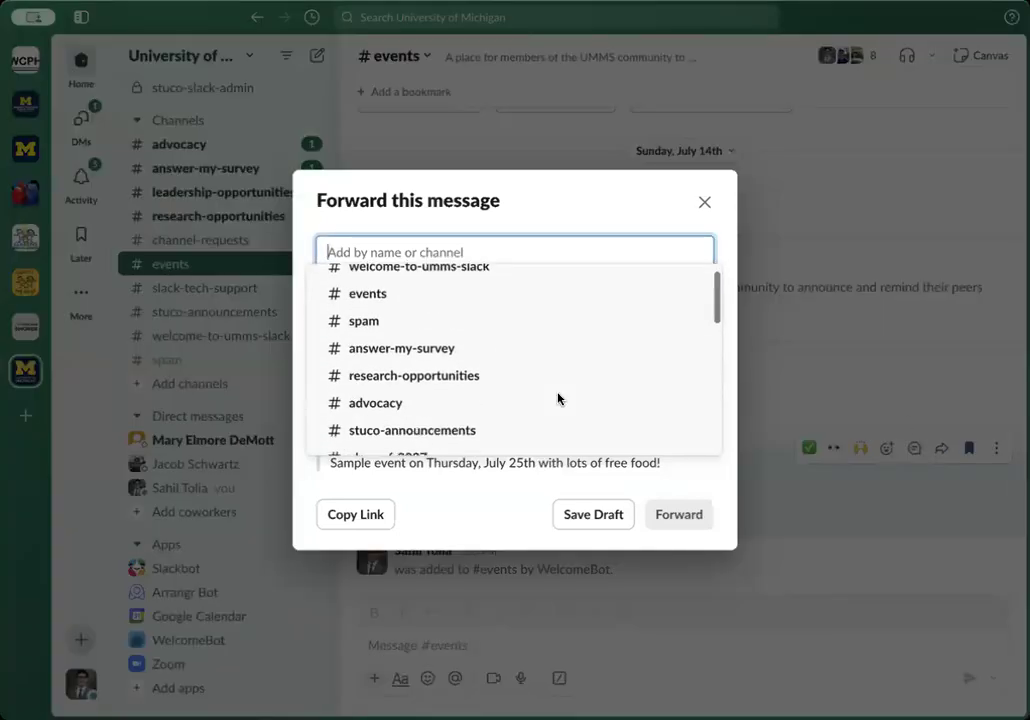
scroll(568, 383, "up", 10)
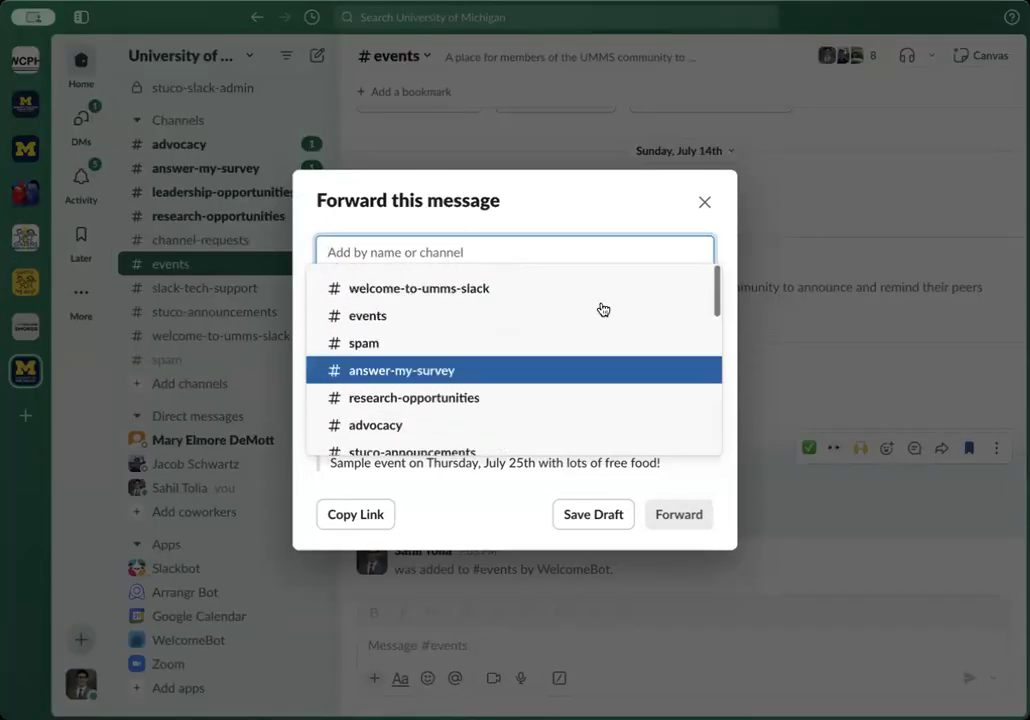
left_click(704, 203)
left_click(704, 204)
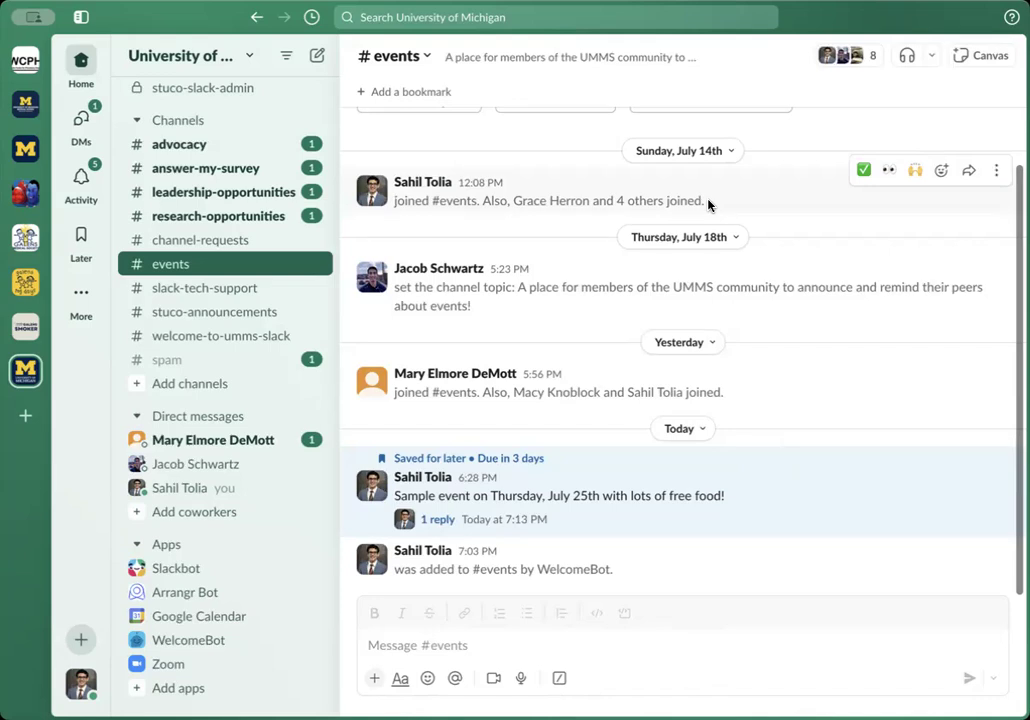
left_click(460, 644)
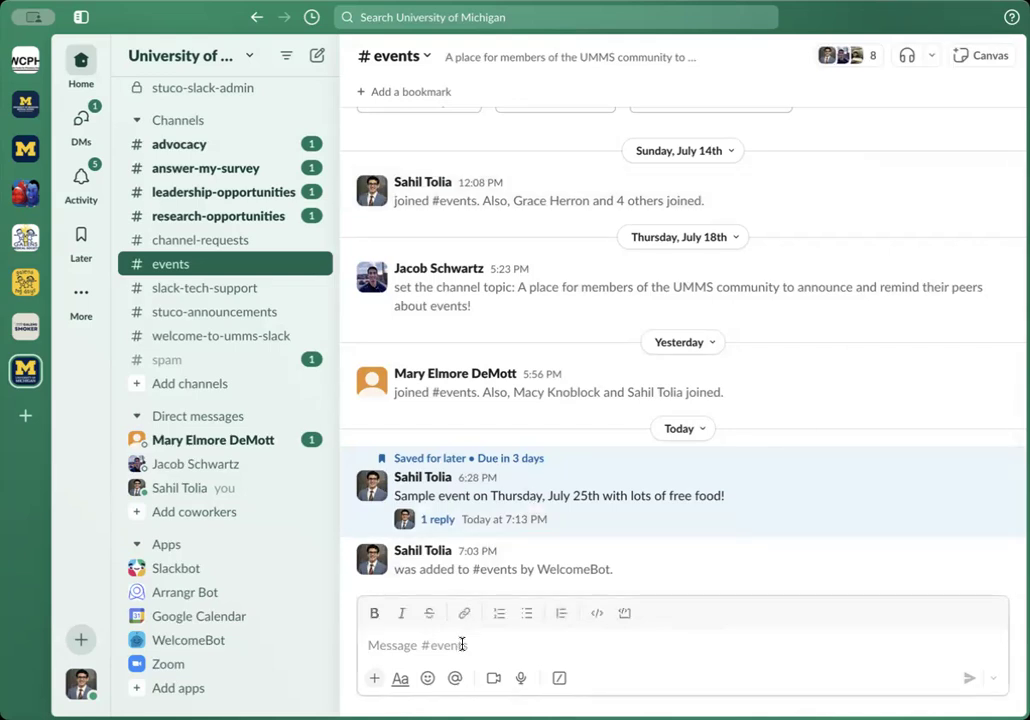
type("@chann")
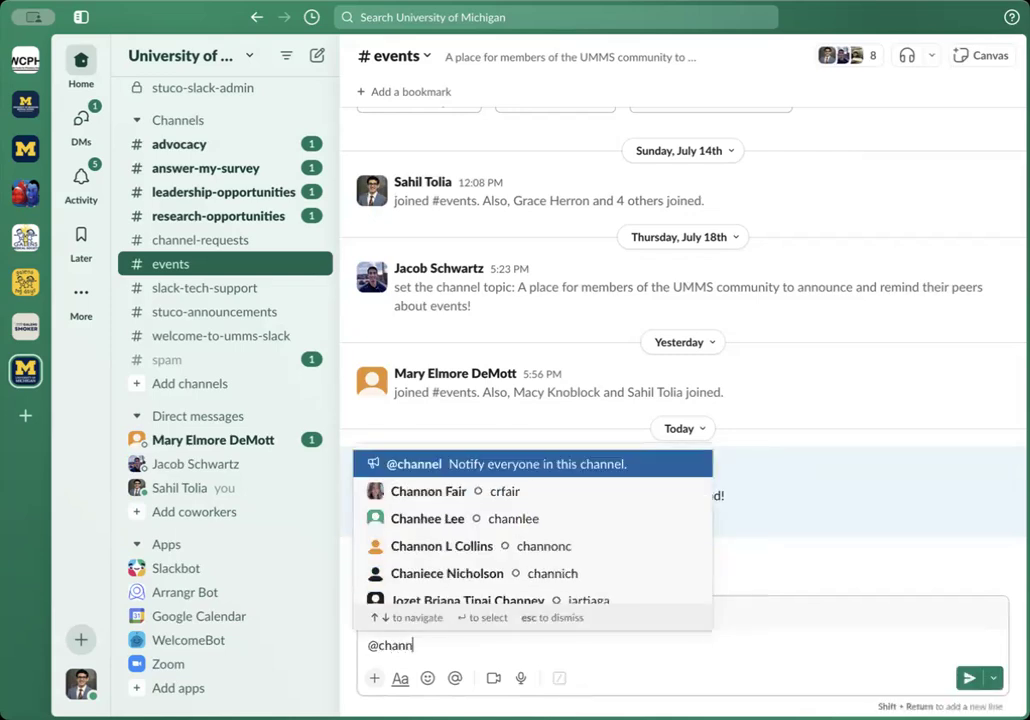
left_click(524, 464)
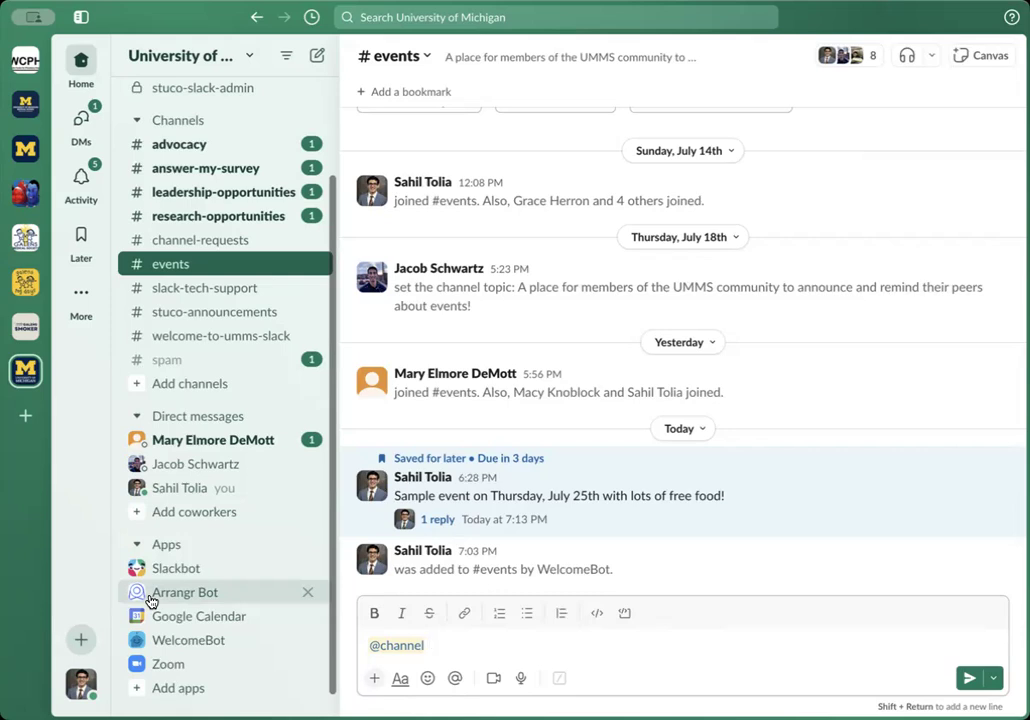
Look through the workspace's list of installed and pre-approved apps.
scroll(183, 680, "down", 1)
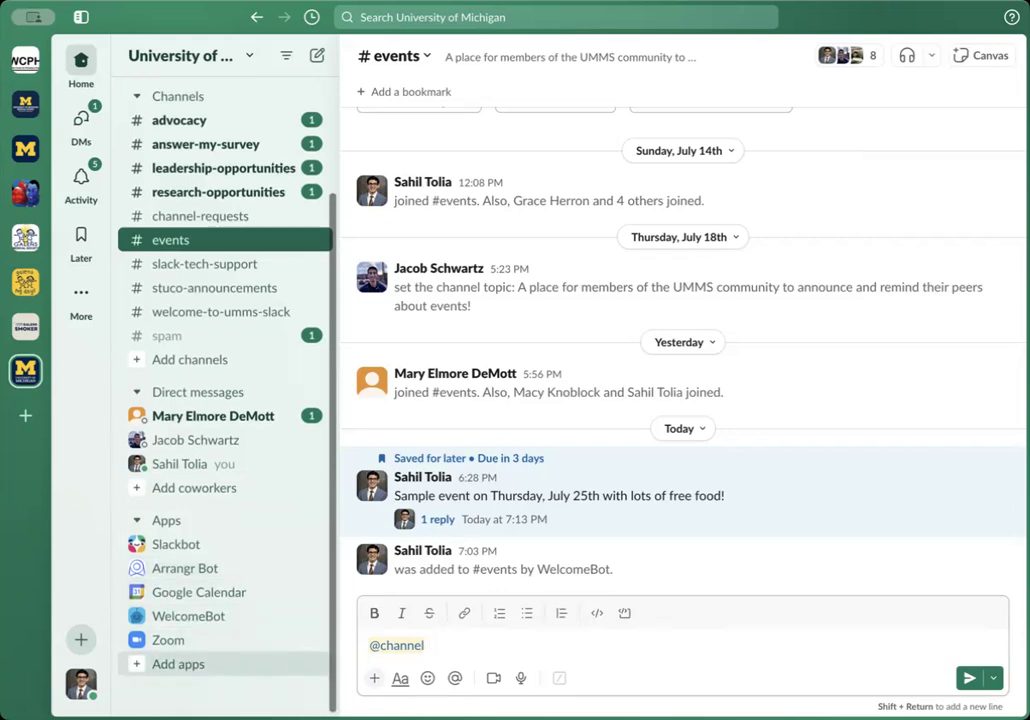
left_click(180, 665)
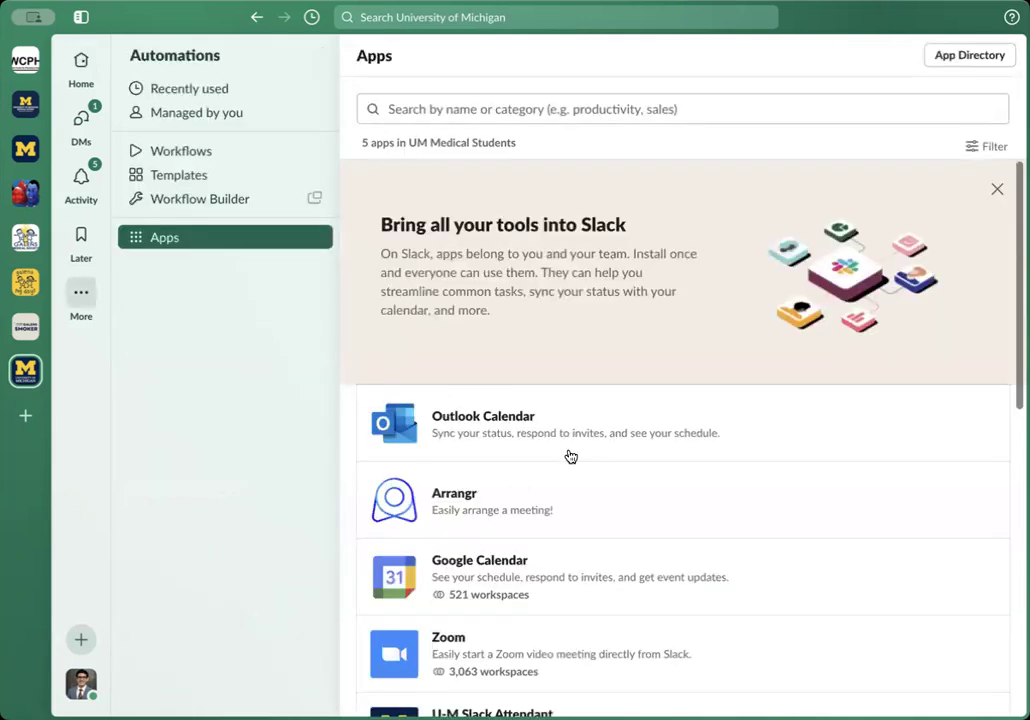
scroll(570, 456, "down", 1)
scroll(570, 456, "up", 1)
scroll(570, 456, "down", 1)
scroll(570, 456, "down", 2)
scroll(570, 456, "down", 3)
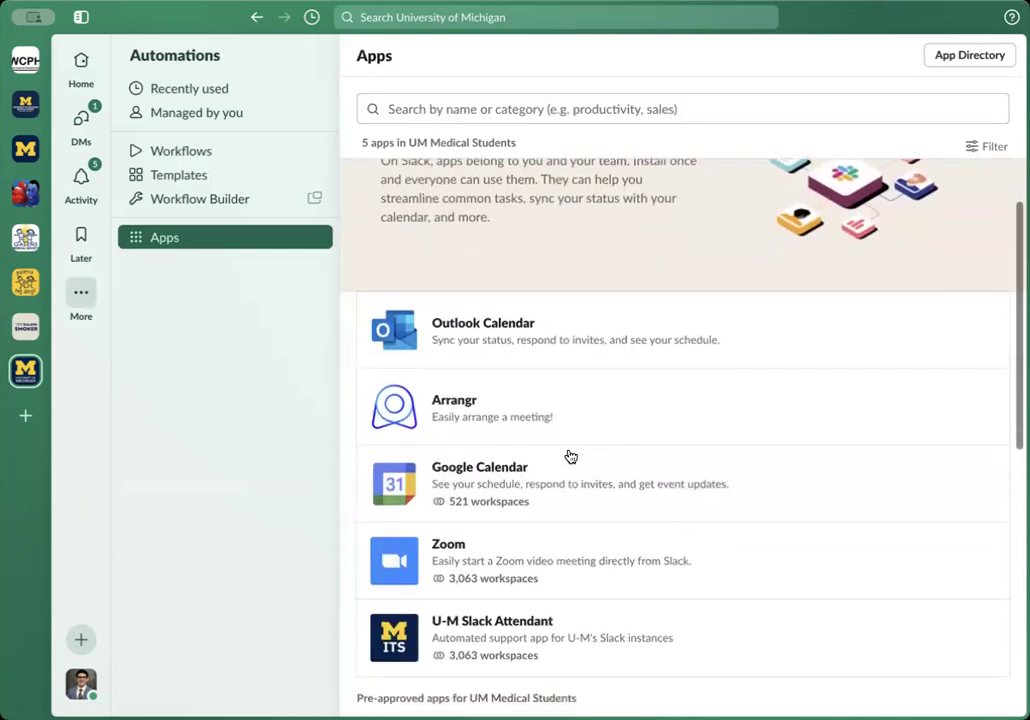
scroll(570, 456, "down", 1)
scroll(570, 456, "up", 6)
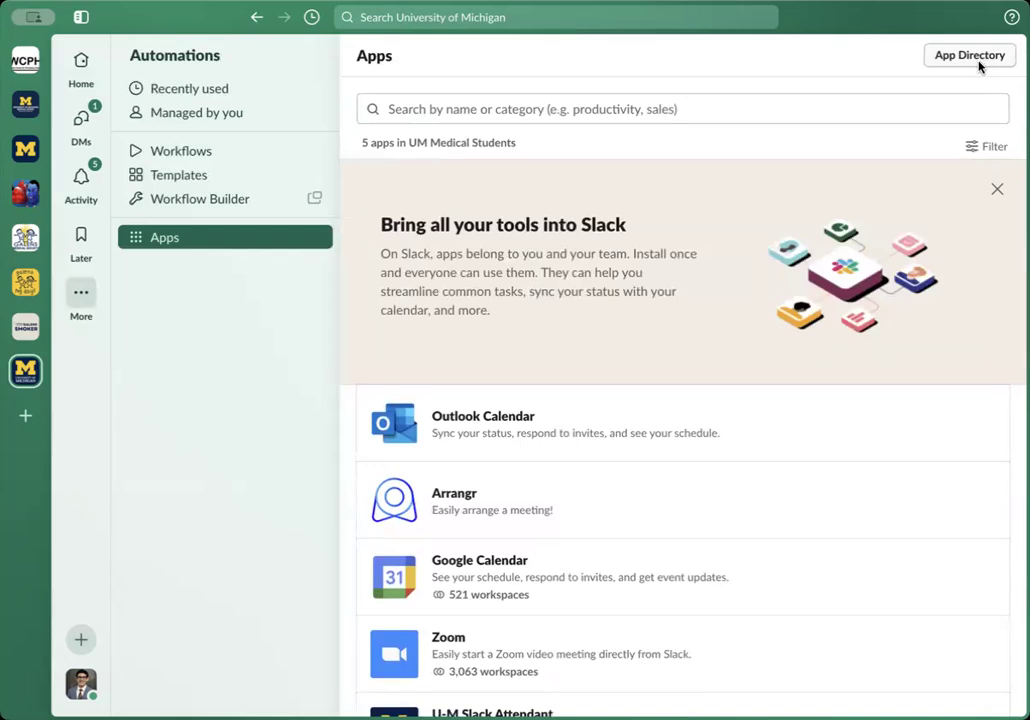
Return to the home view and look at the Arrangr Bot, Google Calendar and Zoom apps in turn.
left_click(81, 64)
scroll(220, 345, "down", 3)
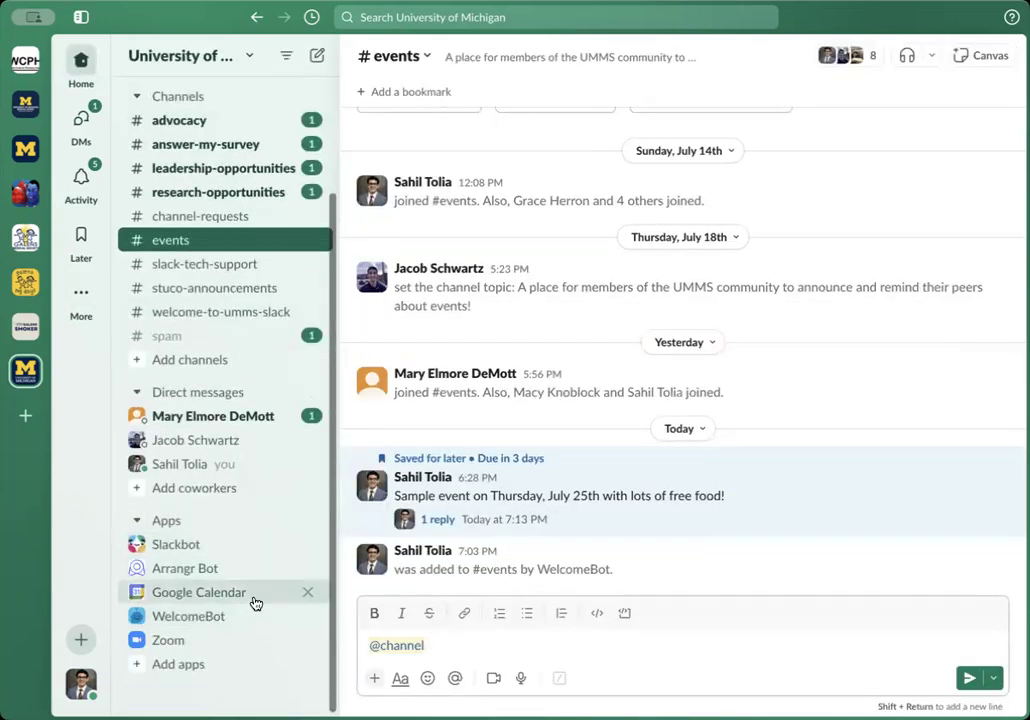
left_click(185, 568)
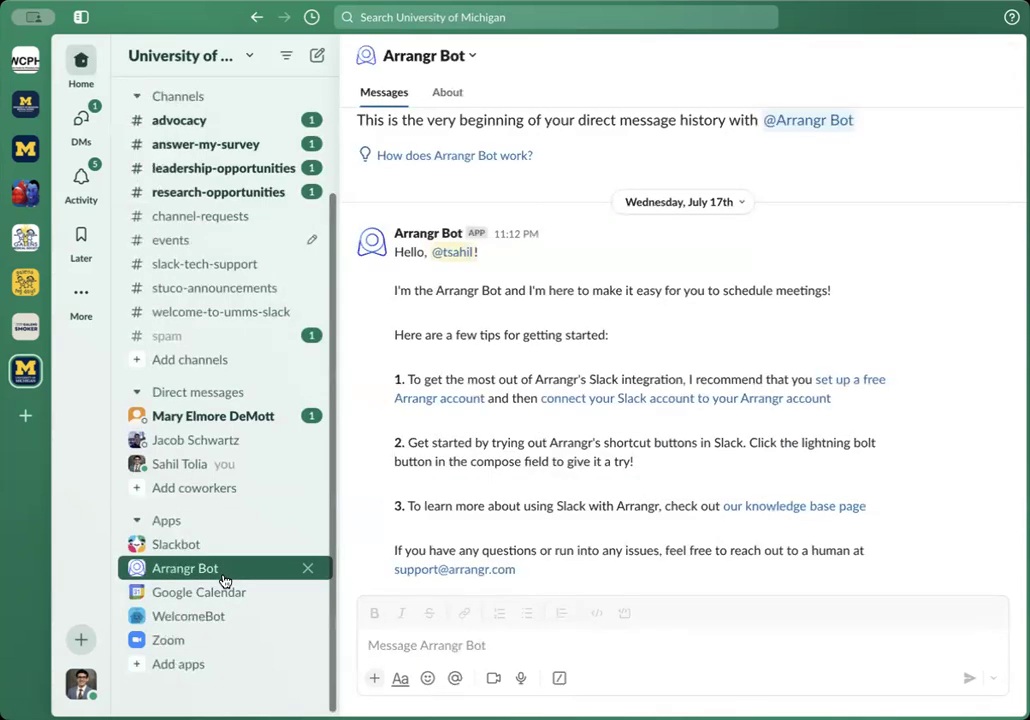
left_click(224, 603)
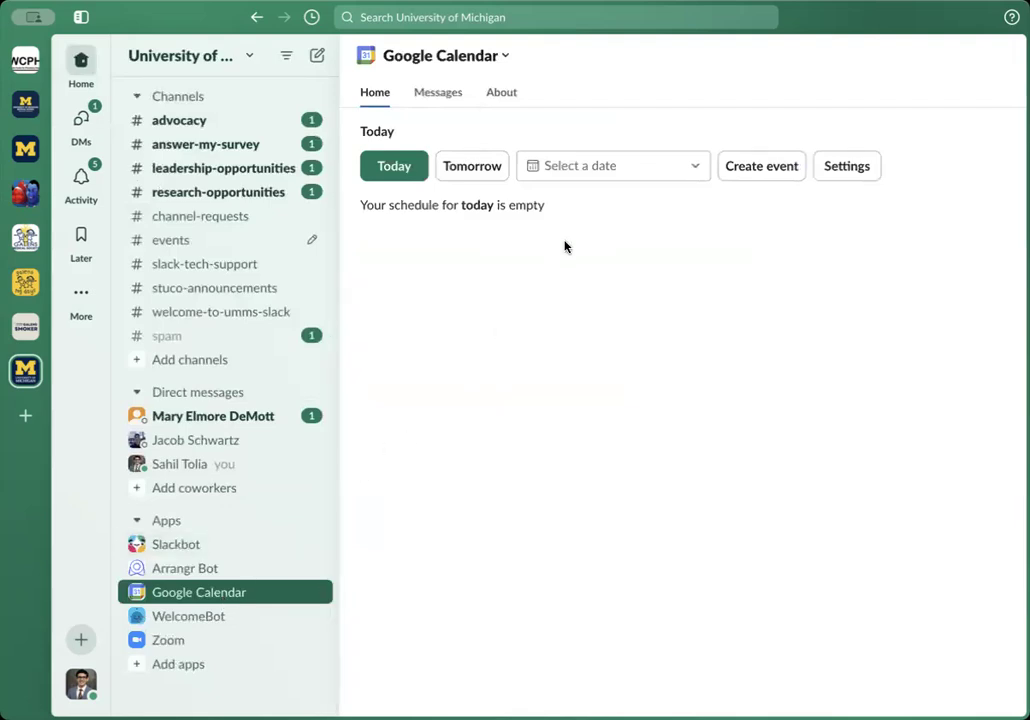
left_click(161, 642)
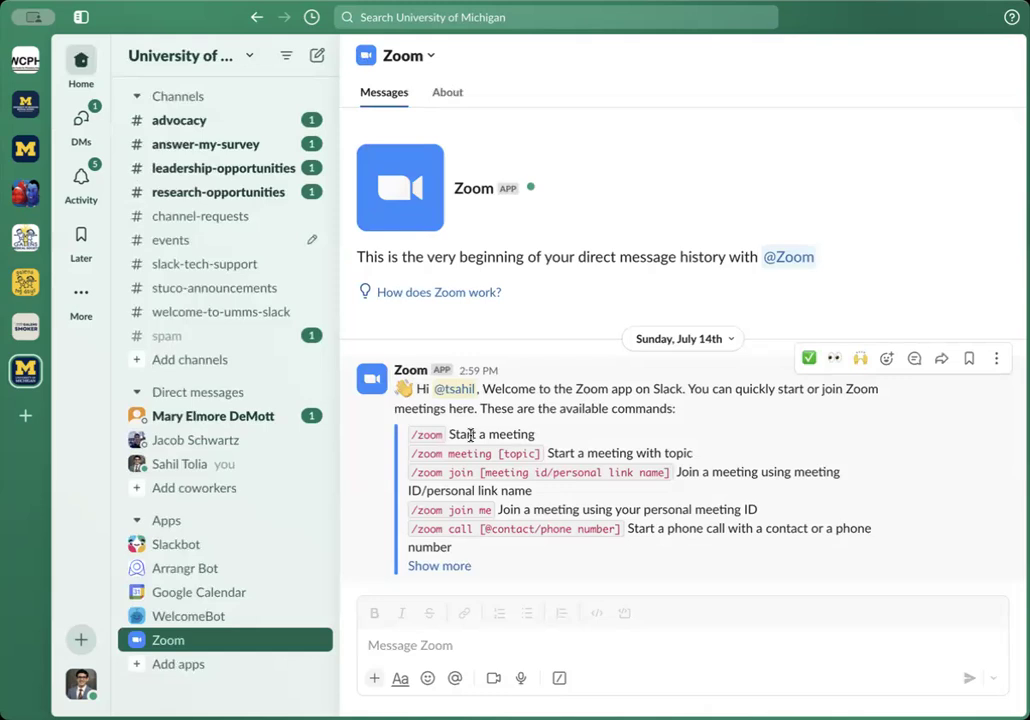
Review the notification preferences, from general alerts and schedule through to the channel-specific rules, and close them without changes.
left_click(81, 686)
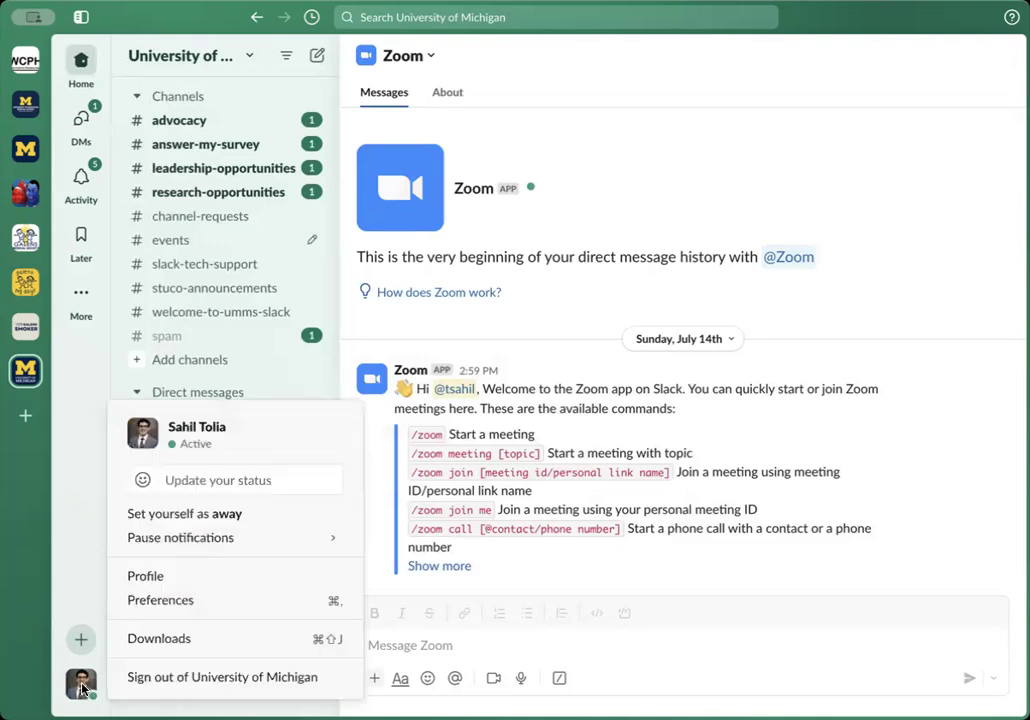
mouse_move(172, 537)
left_click(172, 601)
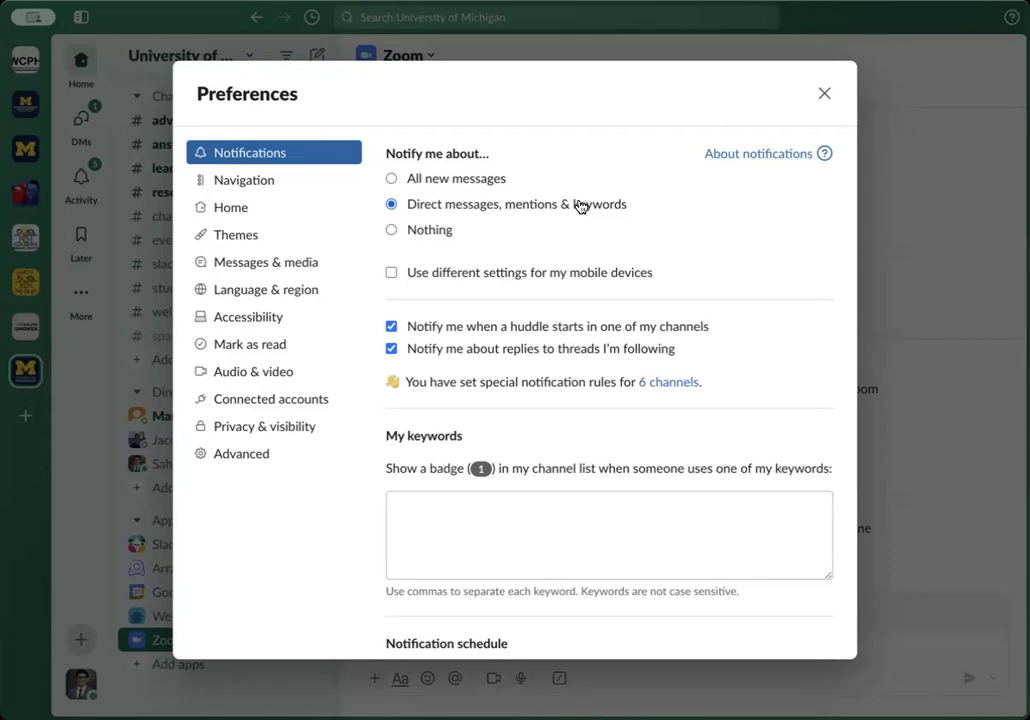
scroll(585, 302, "down", 3)
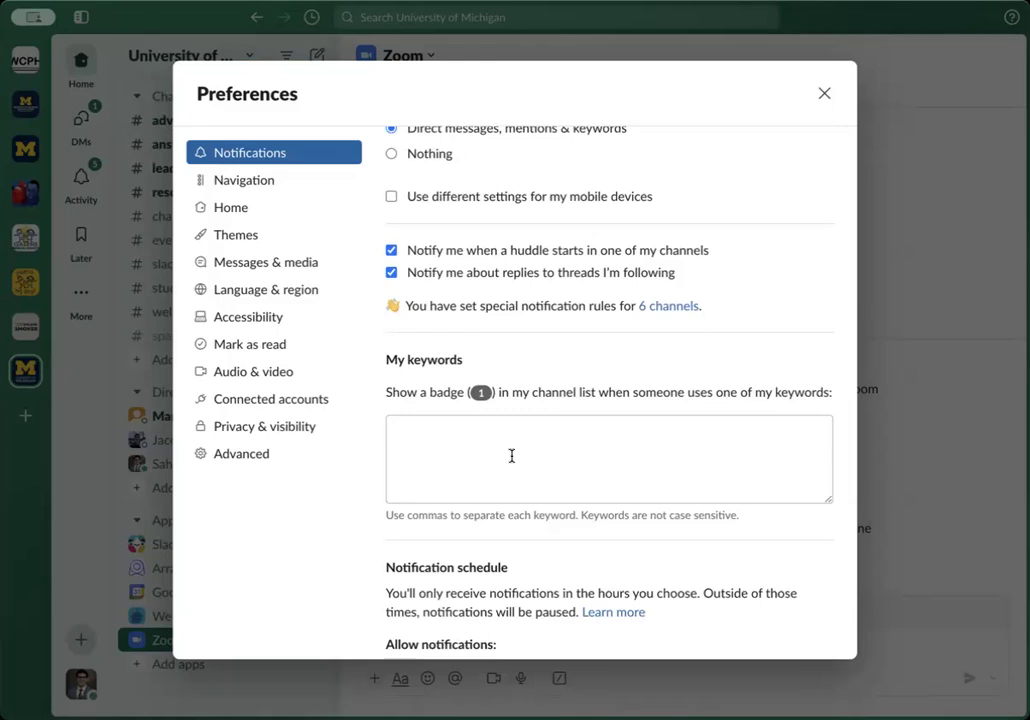
scroll(511, 458, "down", 5)
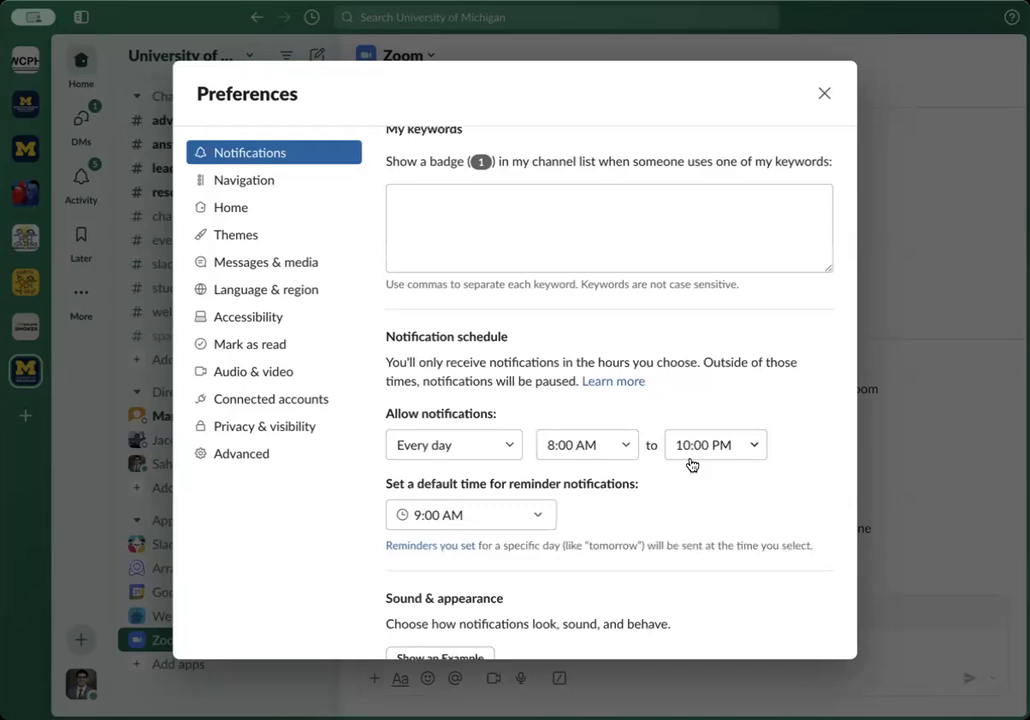
scroll(690, 464, "down", 10)
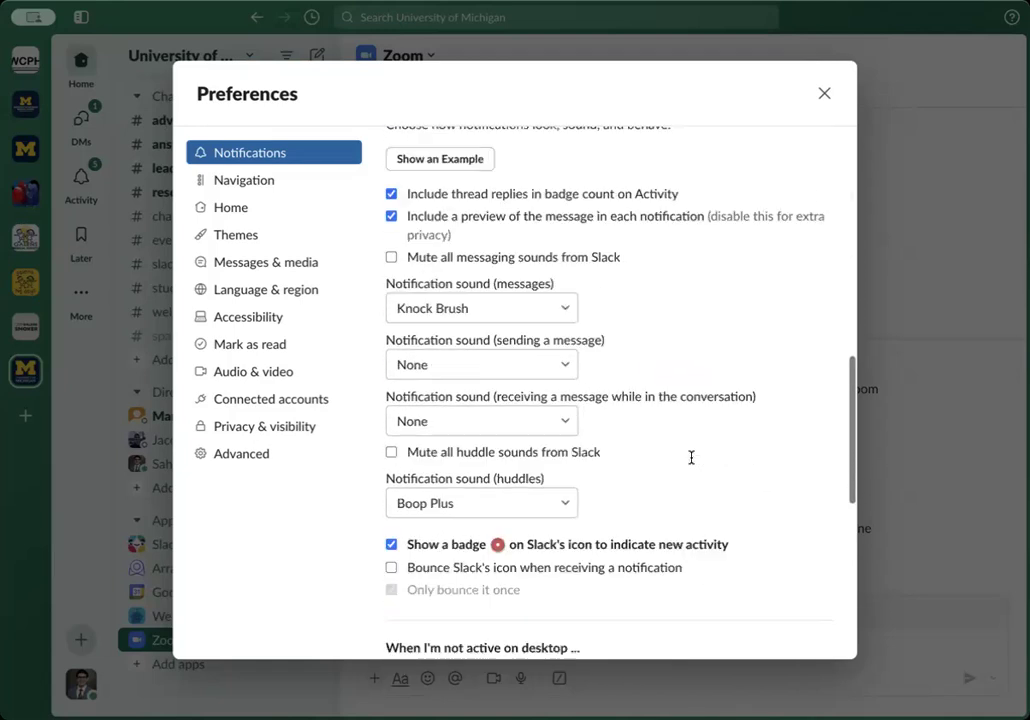
scroll(690, 464, "down", 5)
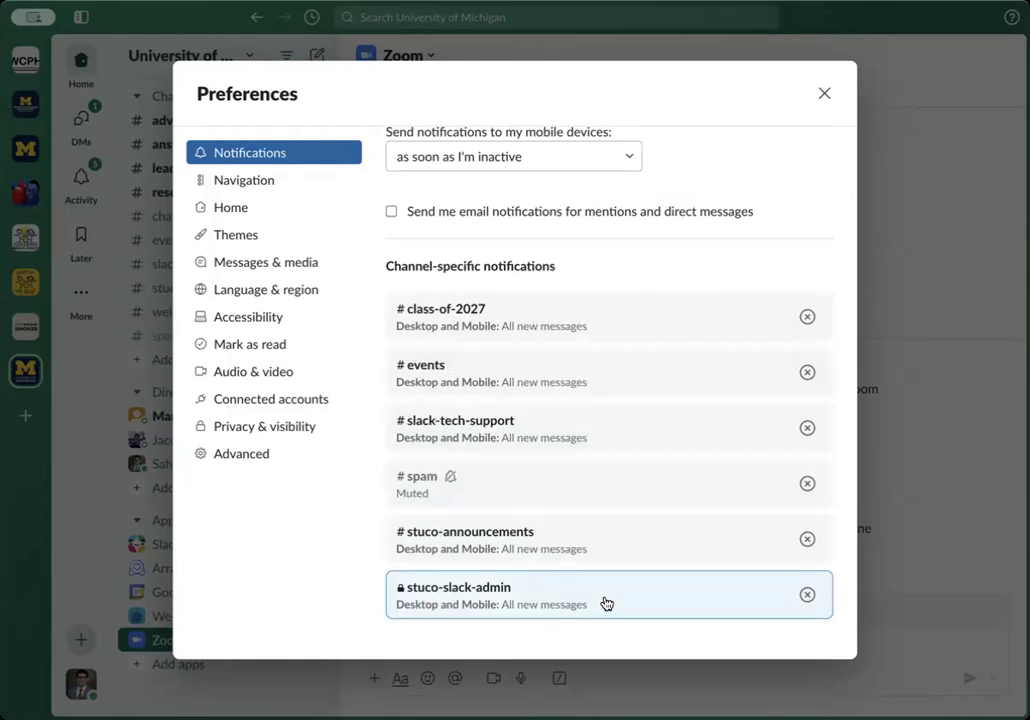
left_click(822, 93)
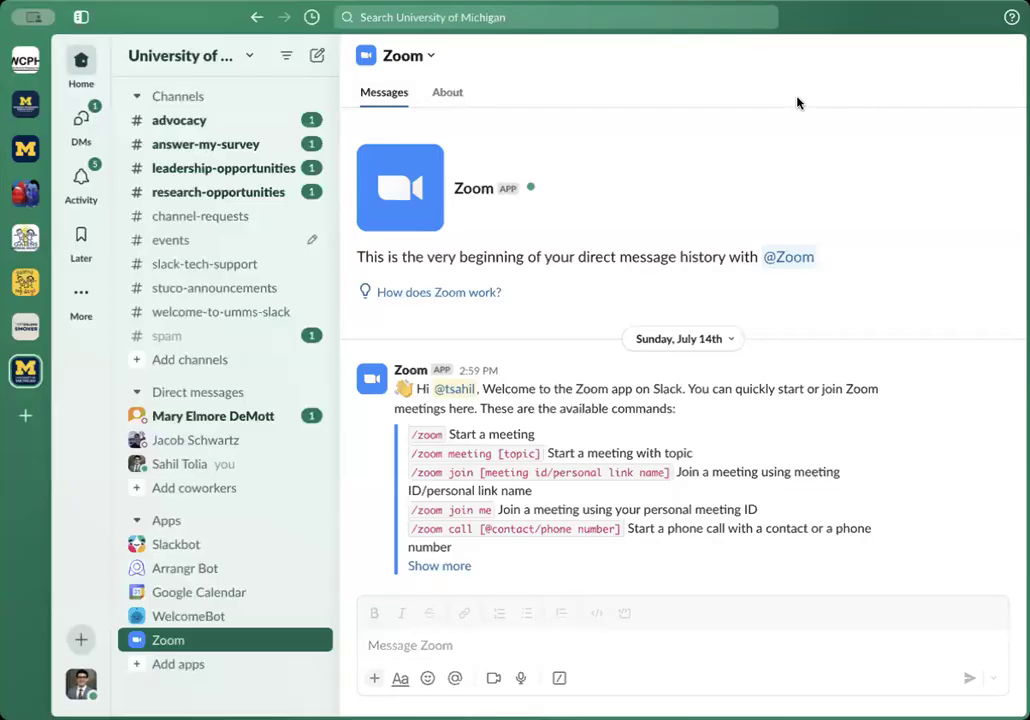
Try the Mentions option in the events channel's notification settings, reselect All new messages, and cancel.
scroll(237, 312, "up", 2)
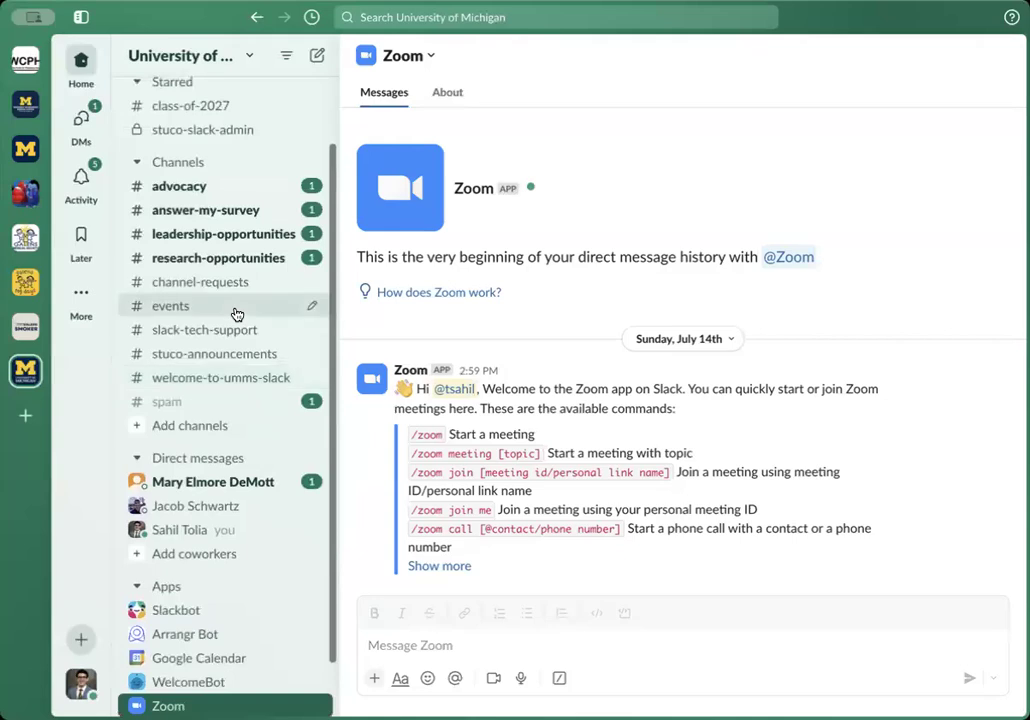
scroll(253, 372, "up", 2)
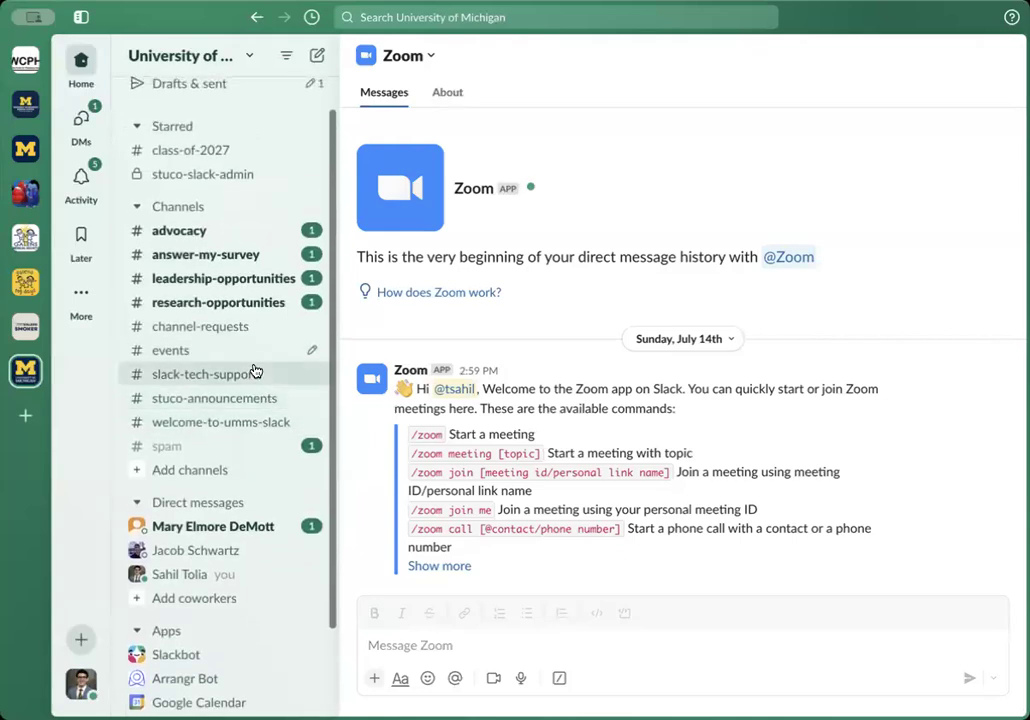
scroll(255, 371, "up", 1)
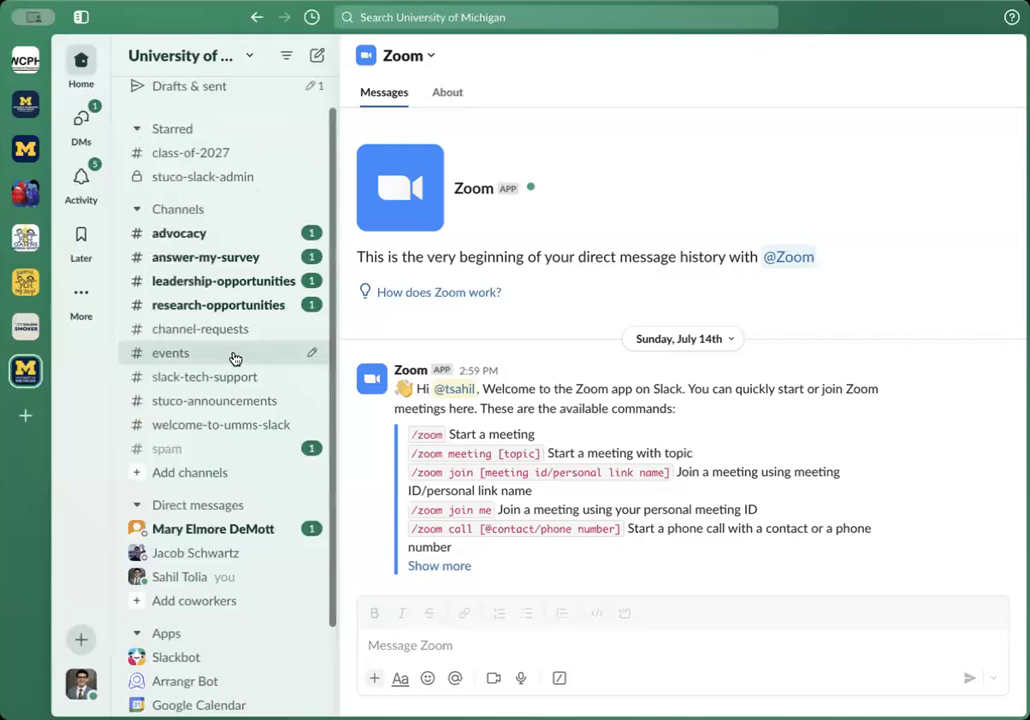
right_click(236, 359)
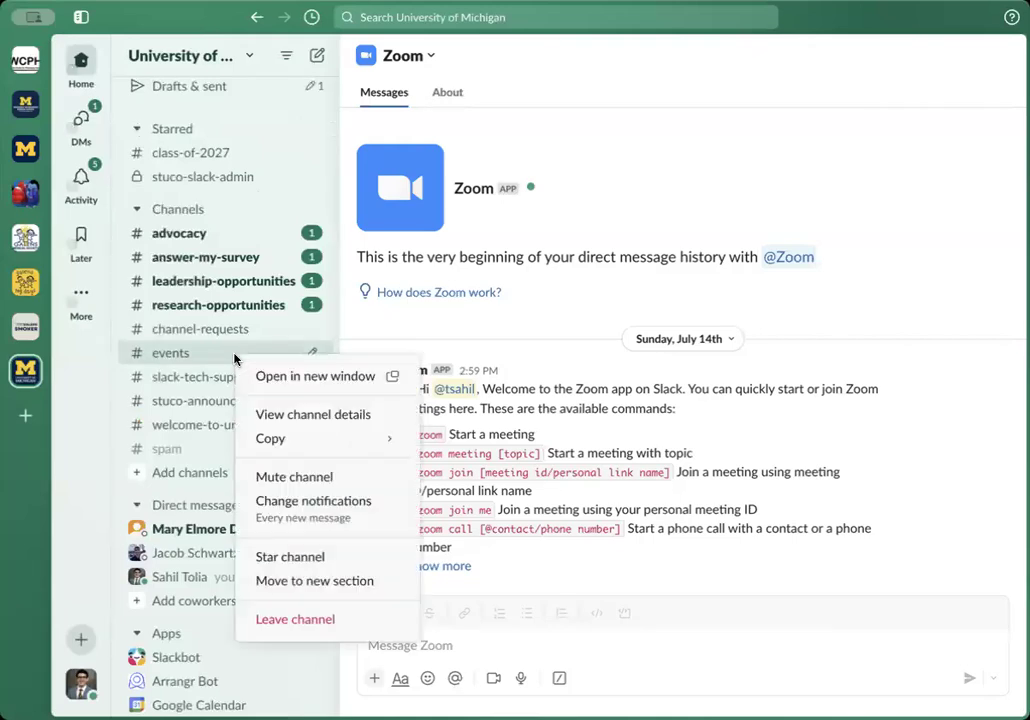
left_click(323, 524)
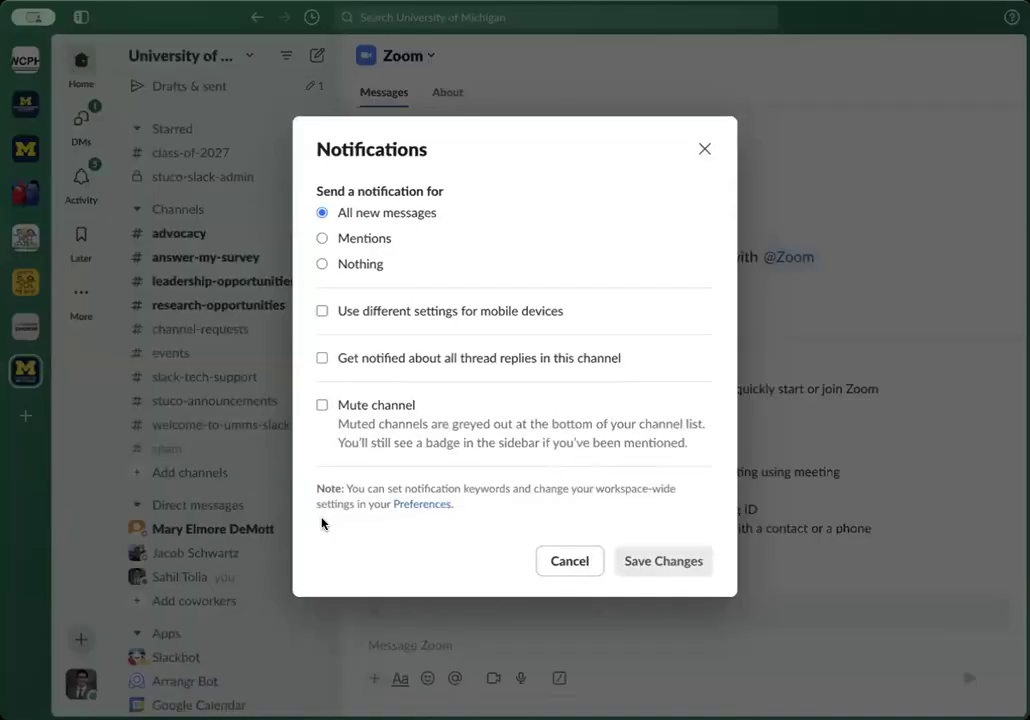
left_click(390, 240)
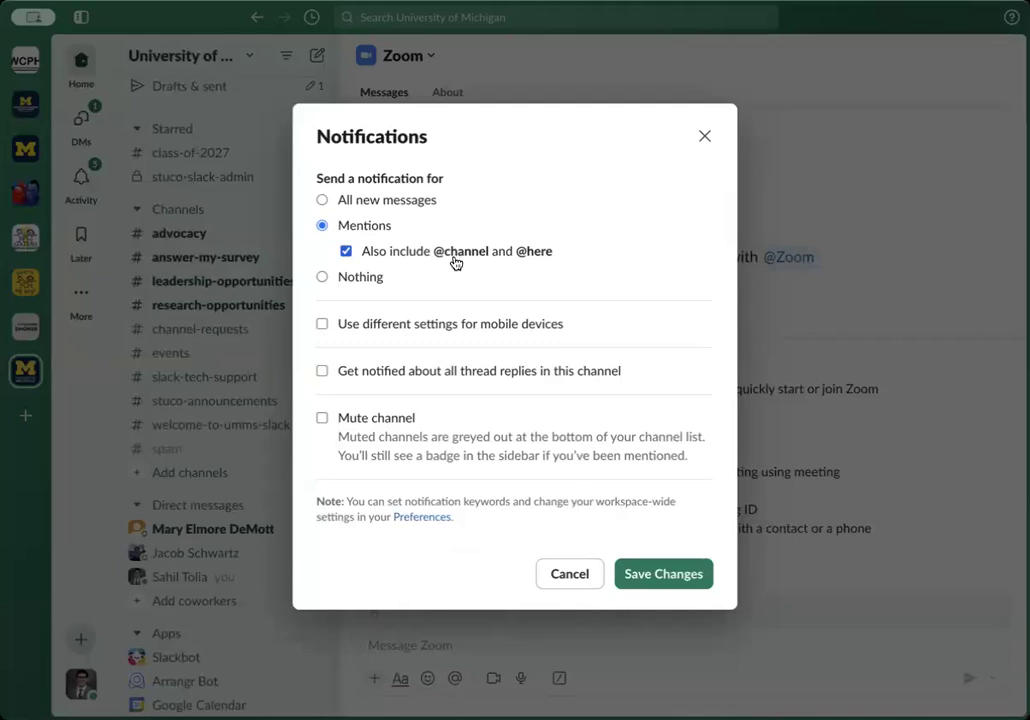
left_click(374, 207)
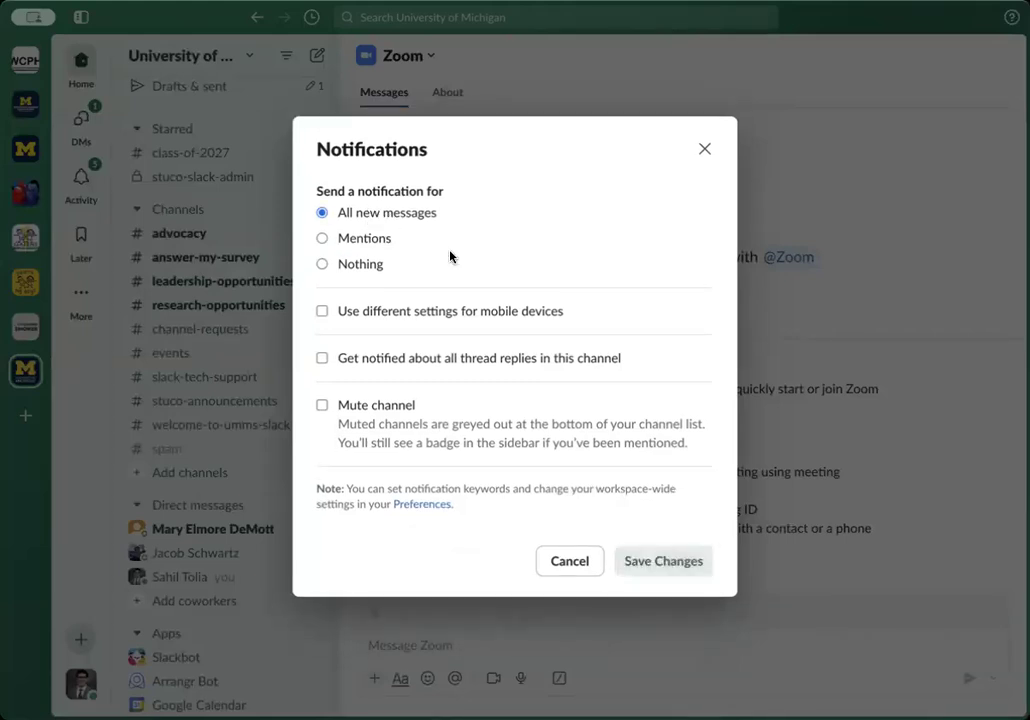
left_click(581, 560)
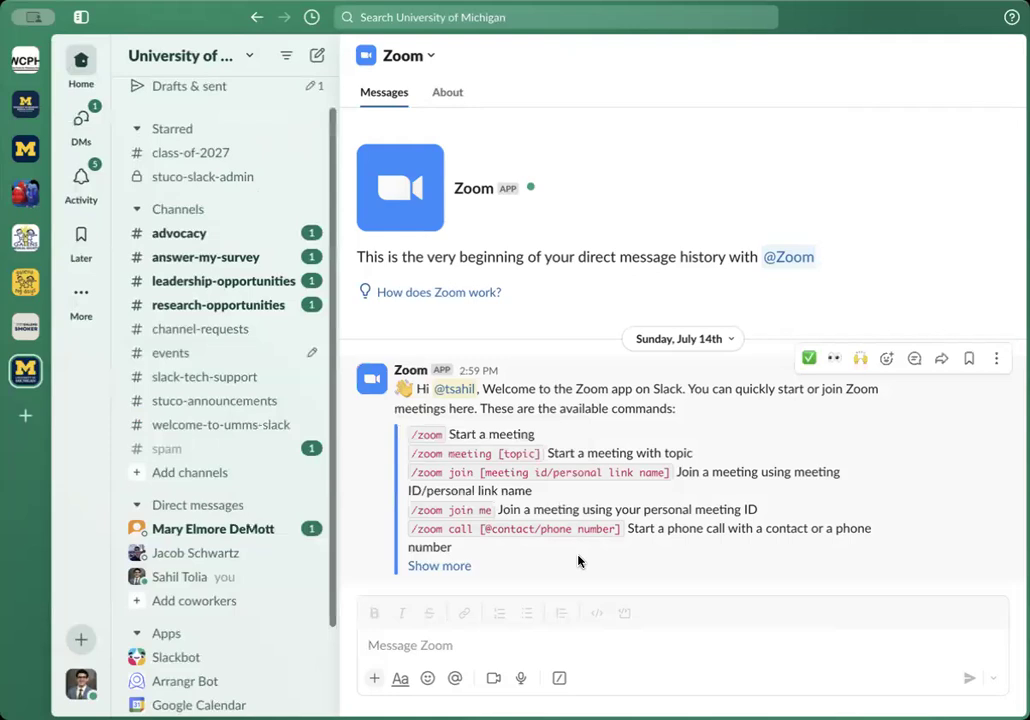
Unmute the spam channel from its notification settings.
right_click(207, 458)
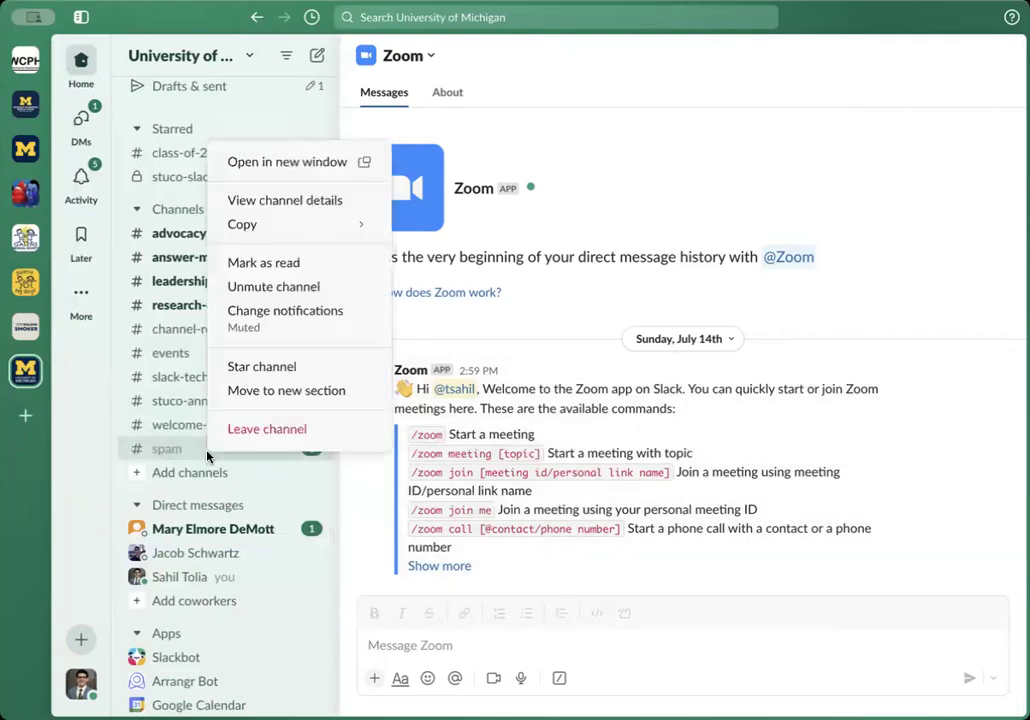
left_click(257, 328)
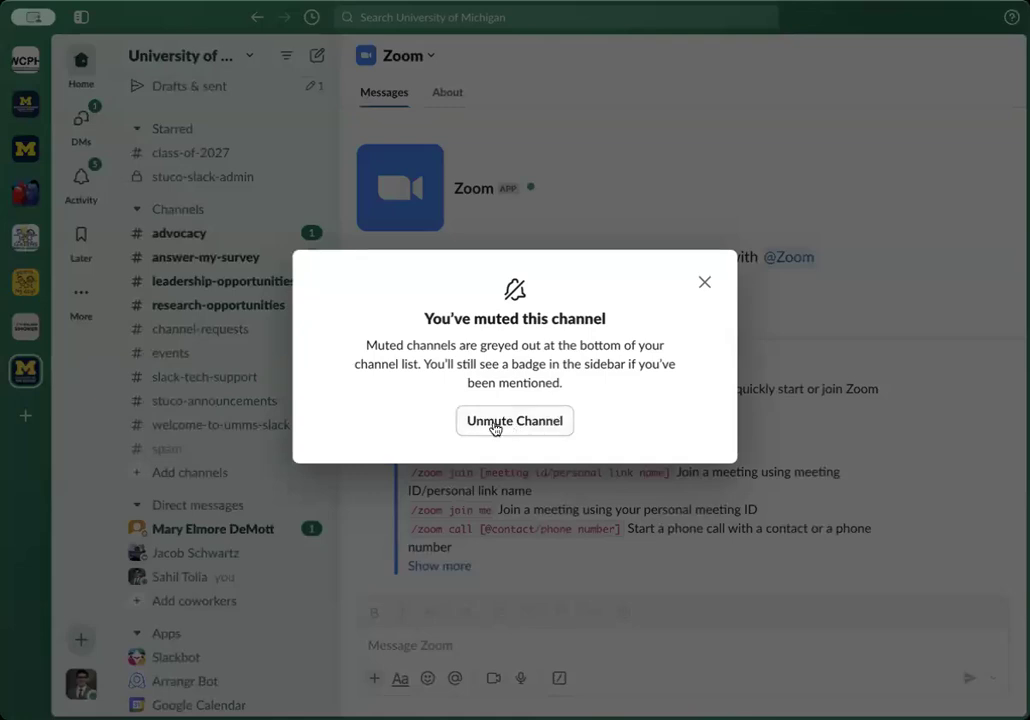
left_click(492, 428)
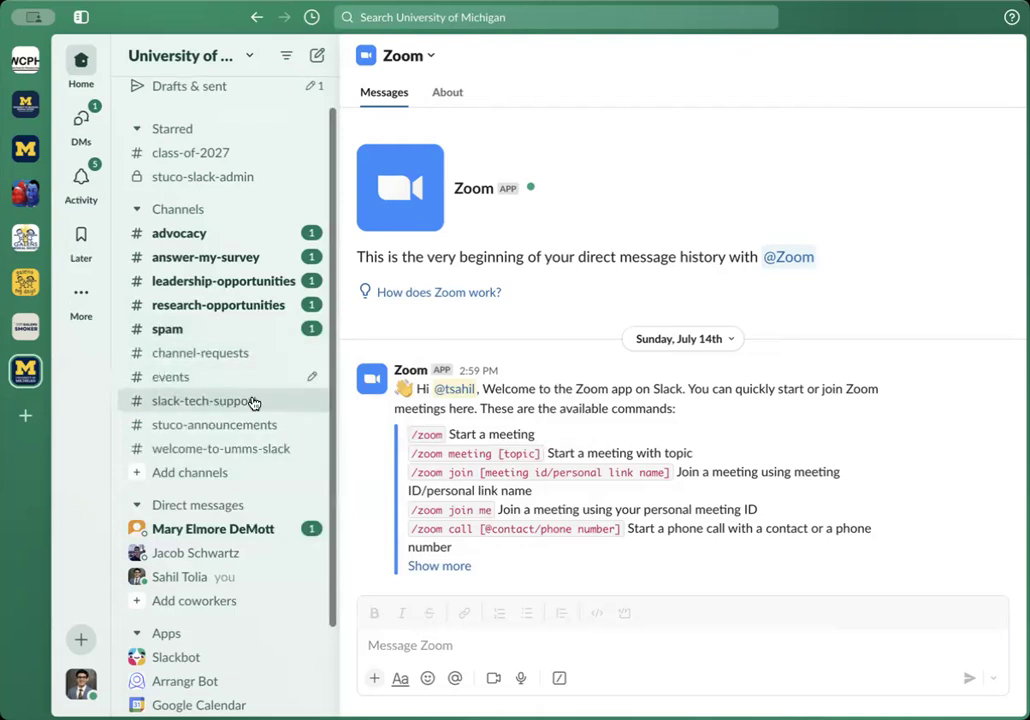
scroll(255, 367, "up", 1)
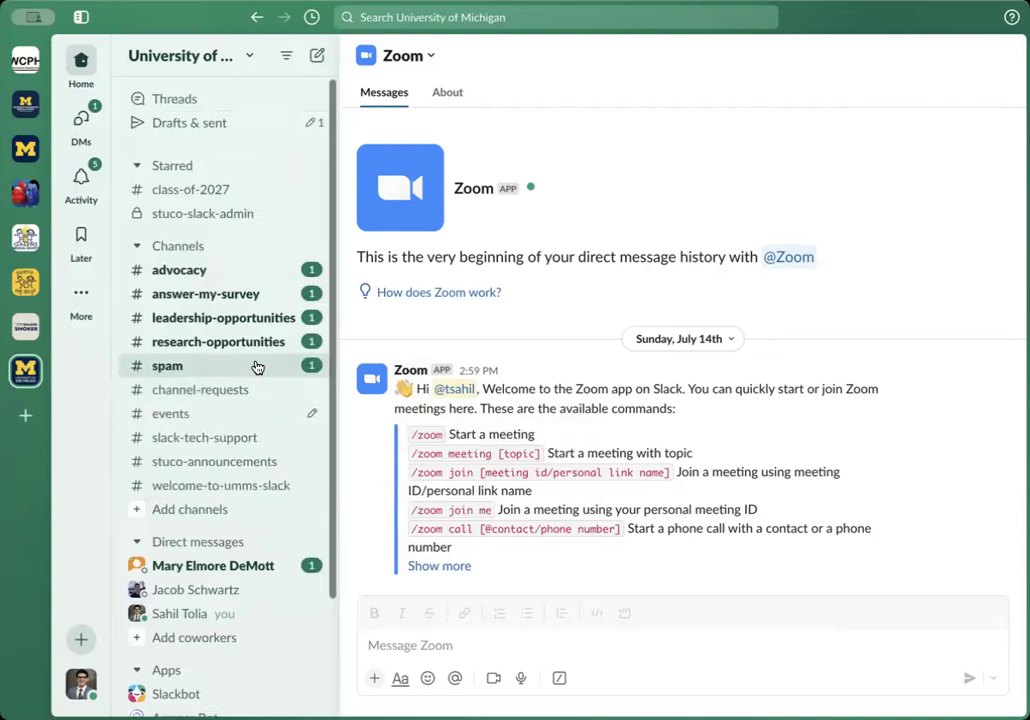
Look through the theme, language and region, and accessibility preferences, and close them without changes.
left_click(84, 680)
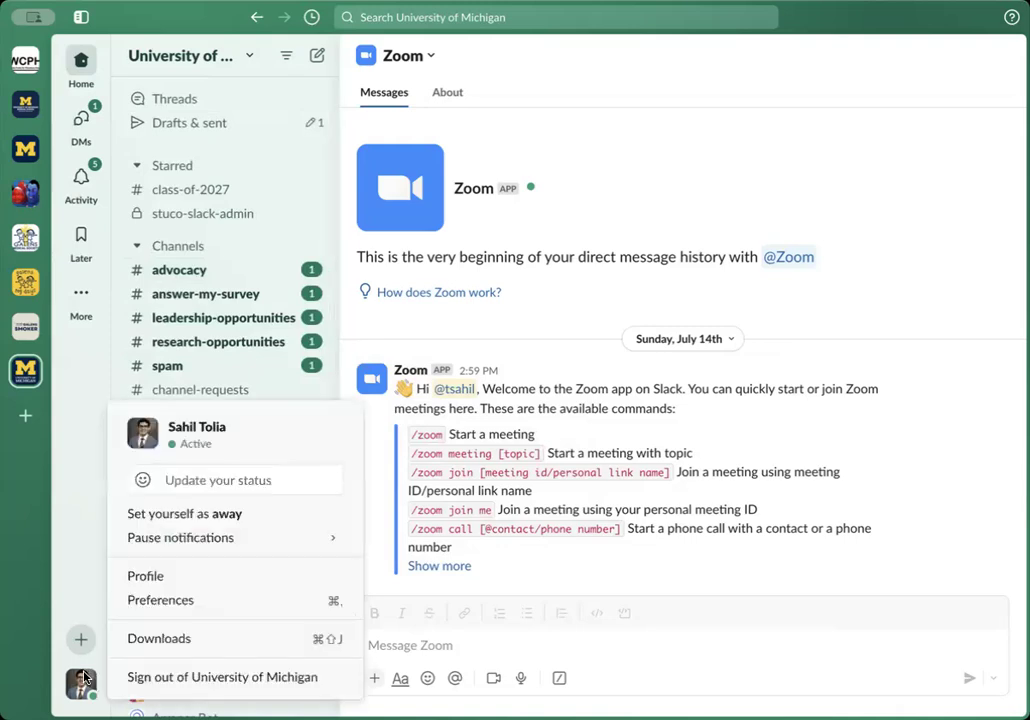
left_click(155, 607)
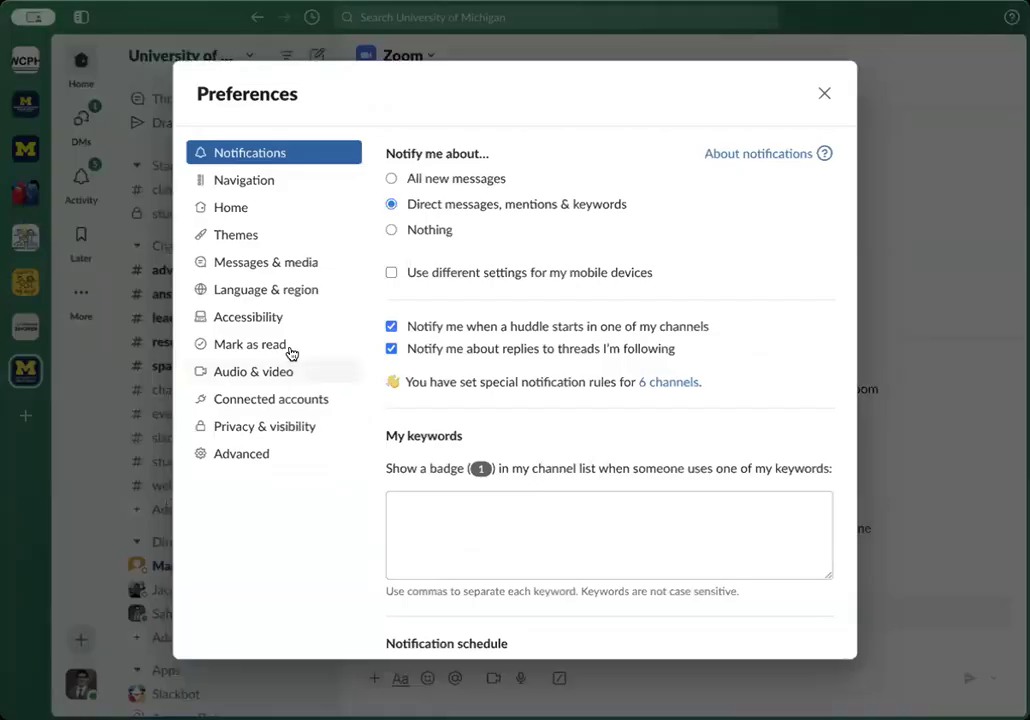
left_click(286, 247)
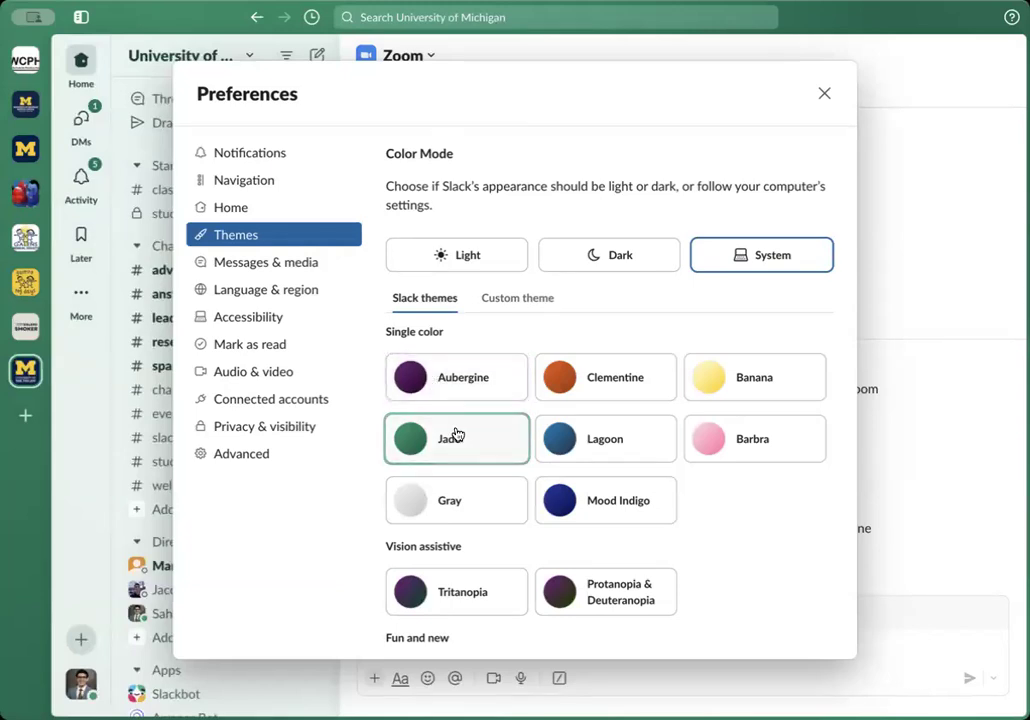
left_click(275, 303)
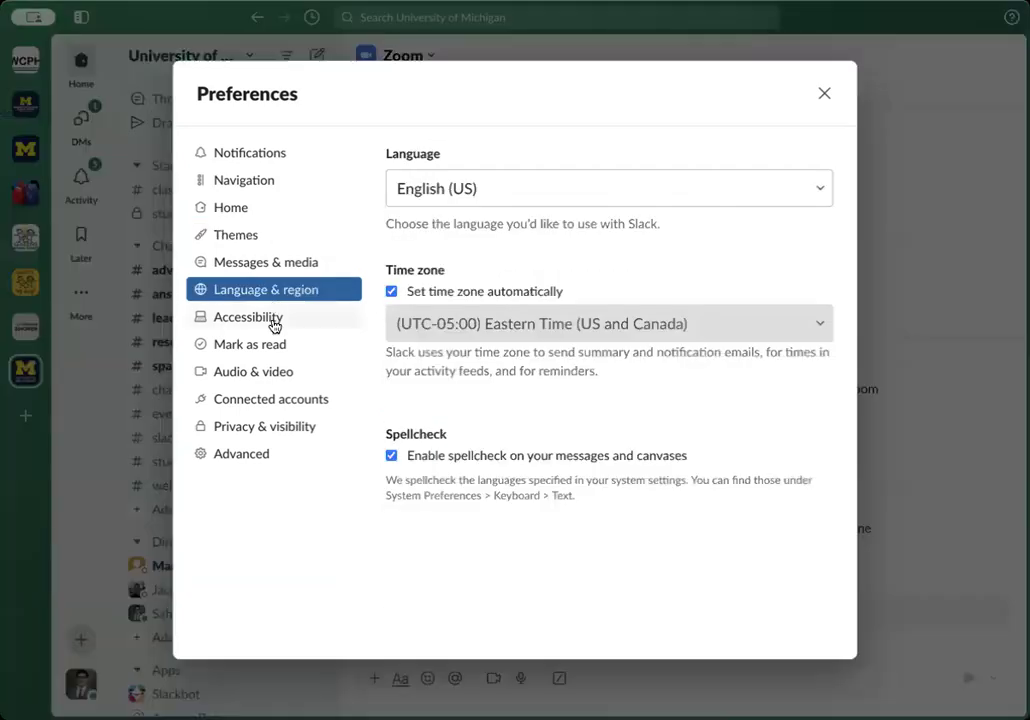
left_click(275, 323)
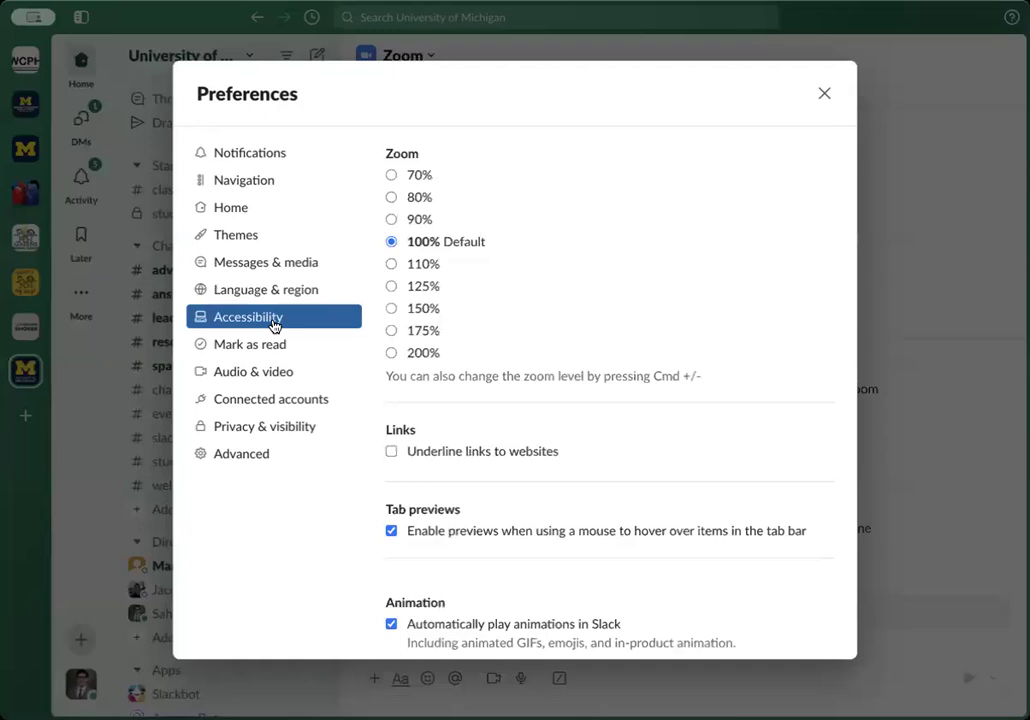
left_click(823, 94)
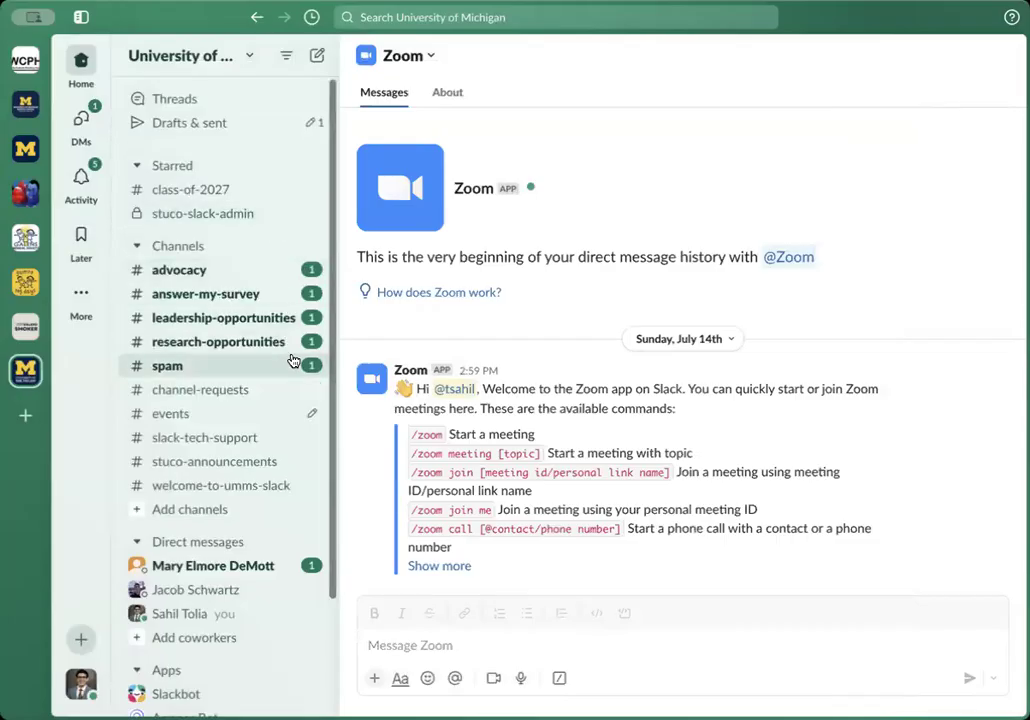
Open the welcome-to-umms-slack channel and display your own profile beside it.
left_click(257, 485)
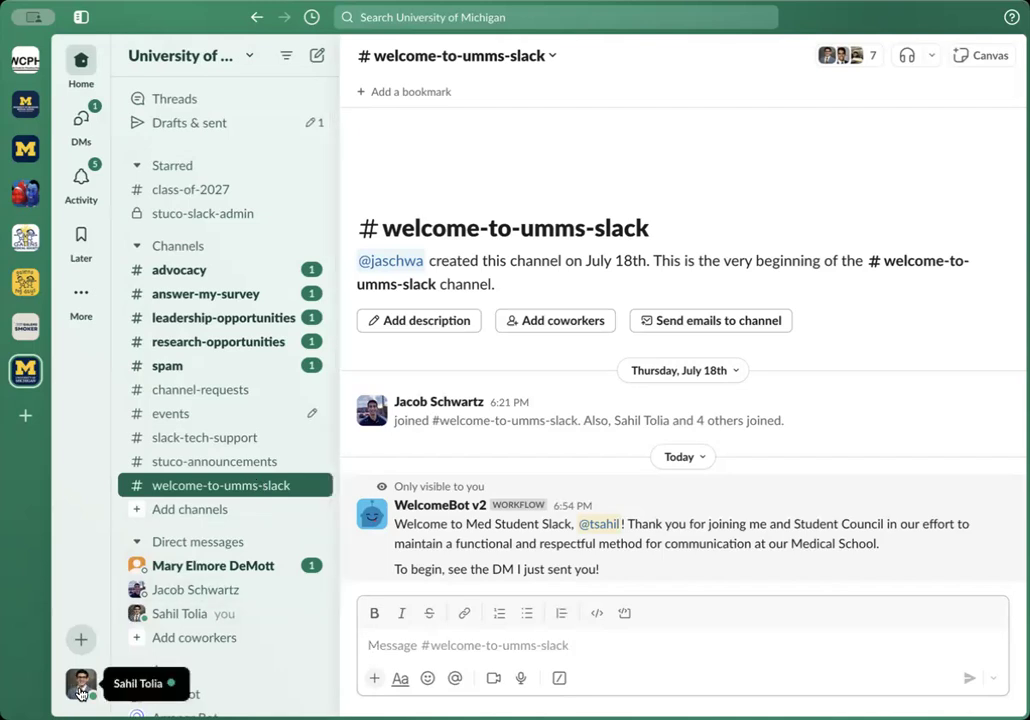
left_click(81, 690)
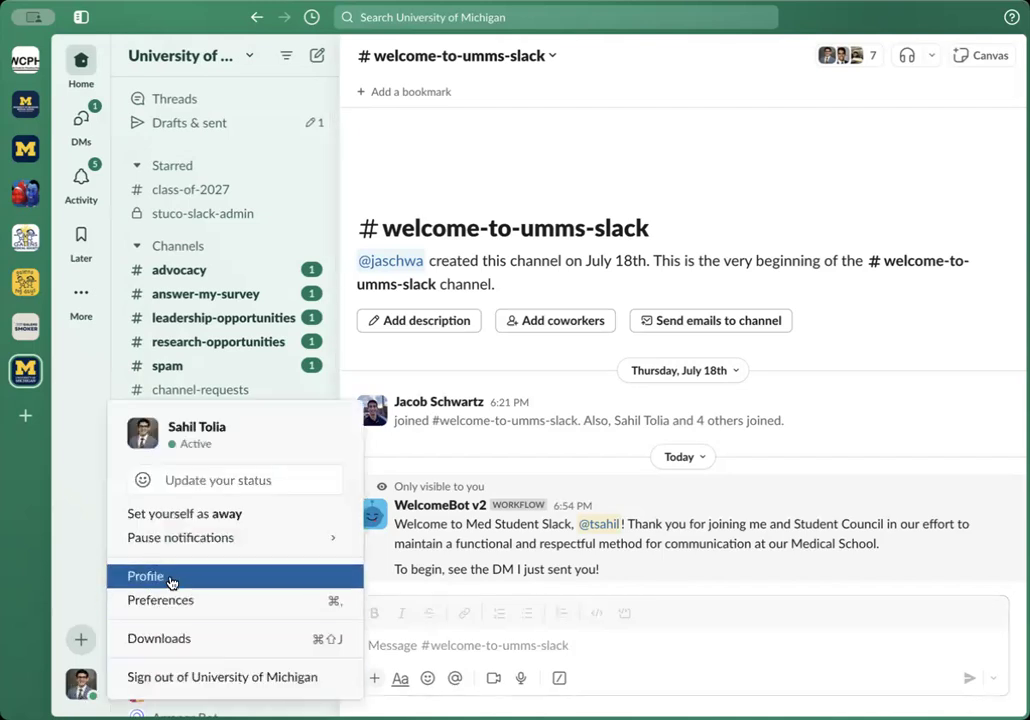
left_click(170, 578)
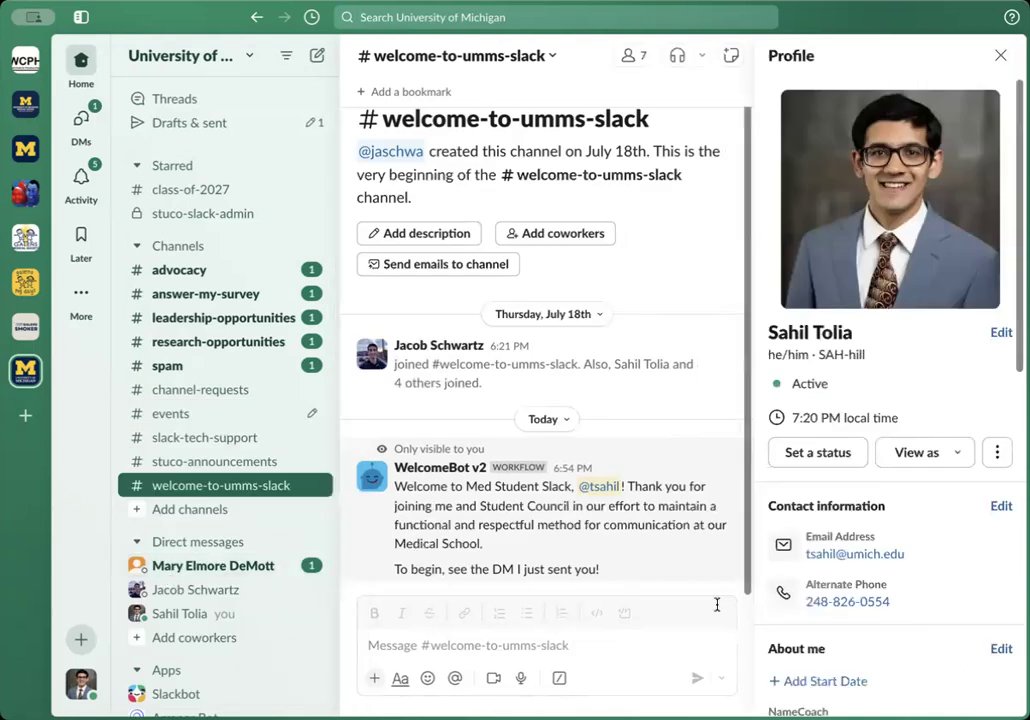